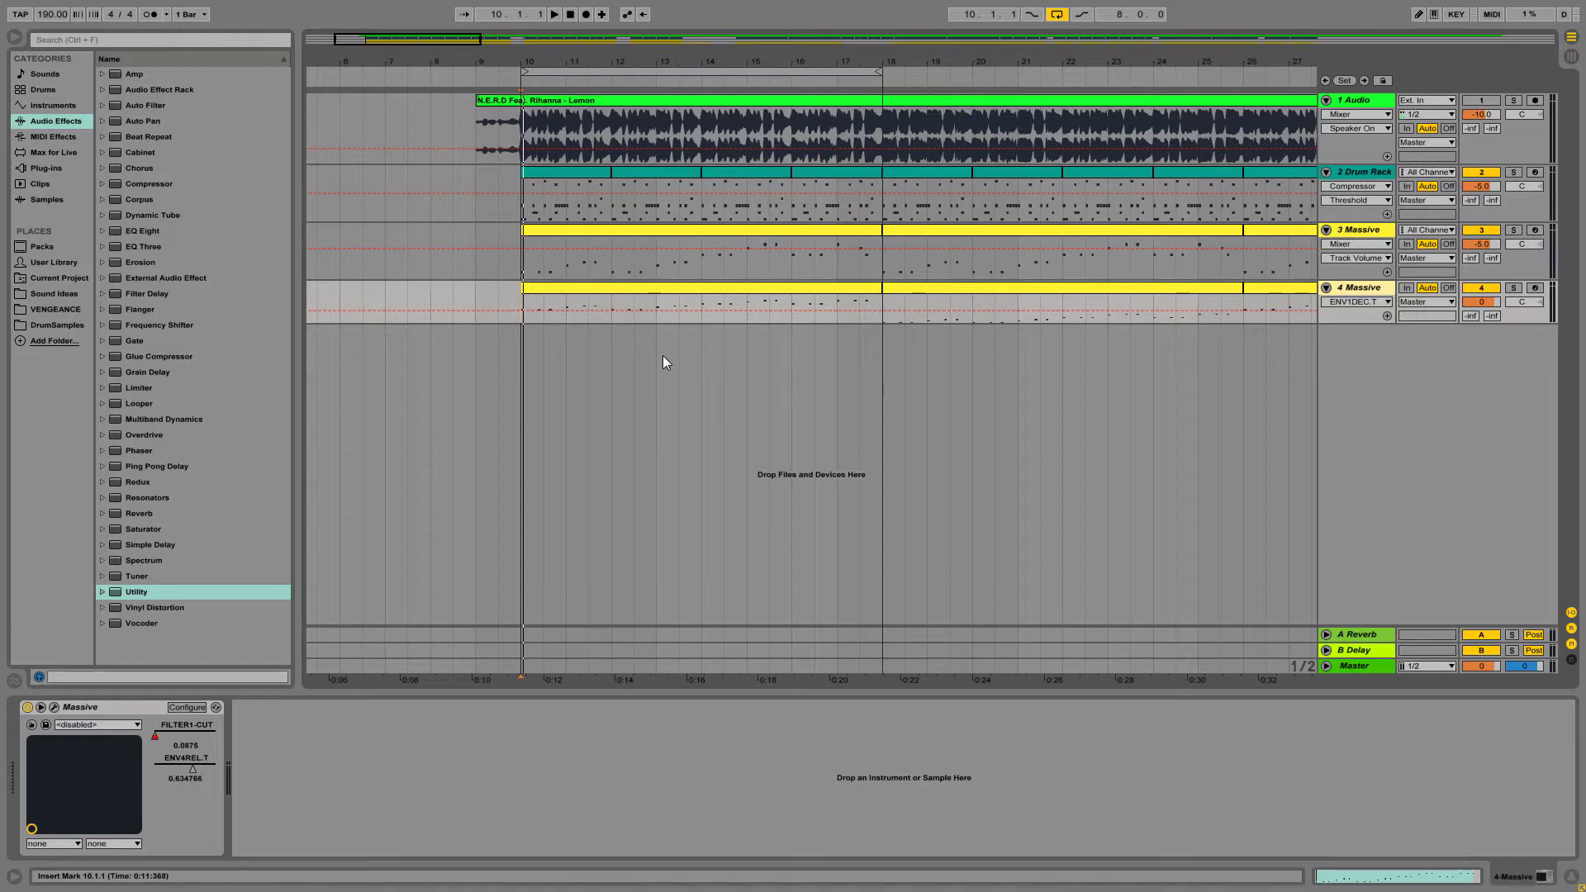
Move the insert marker to bar 12 and show the Drum Rack track's device chain.
{"action": "key", "text": "Right"}
{"action": "key", "text": "Right"}
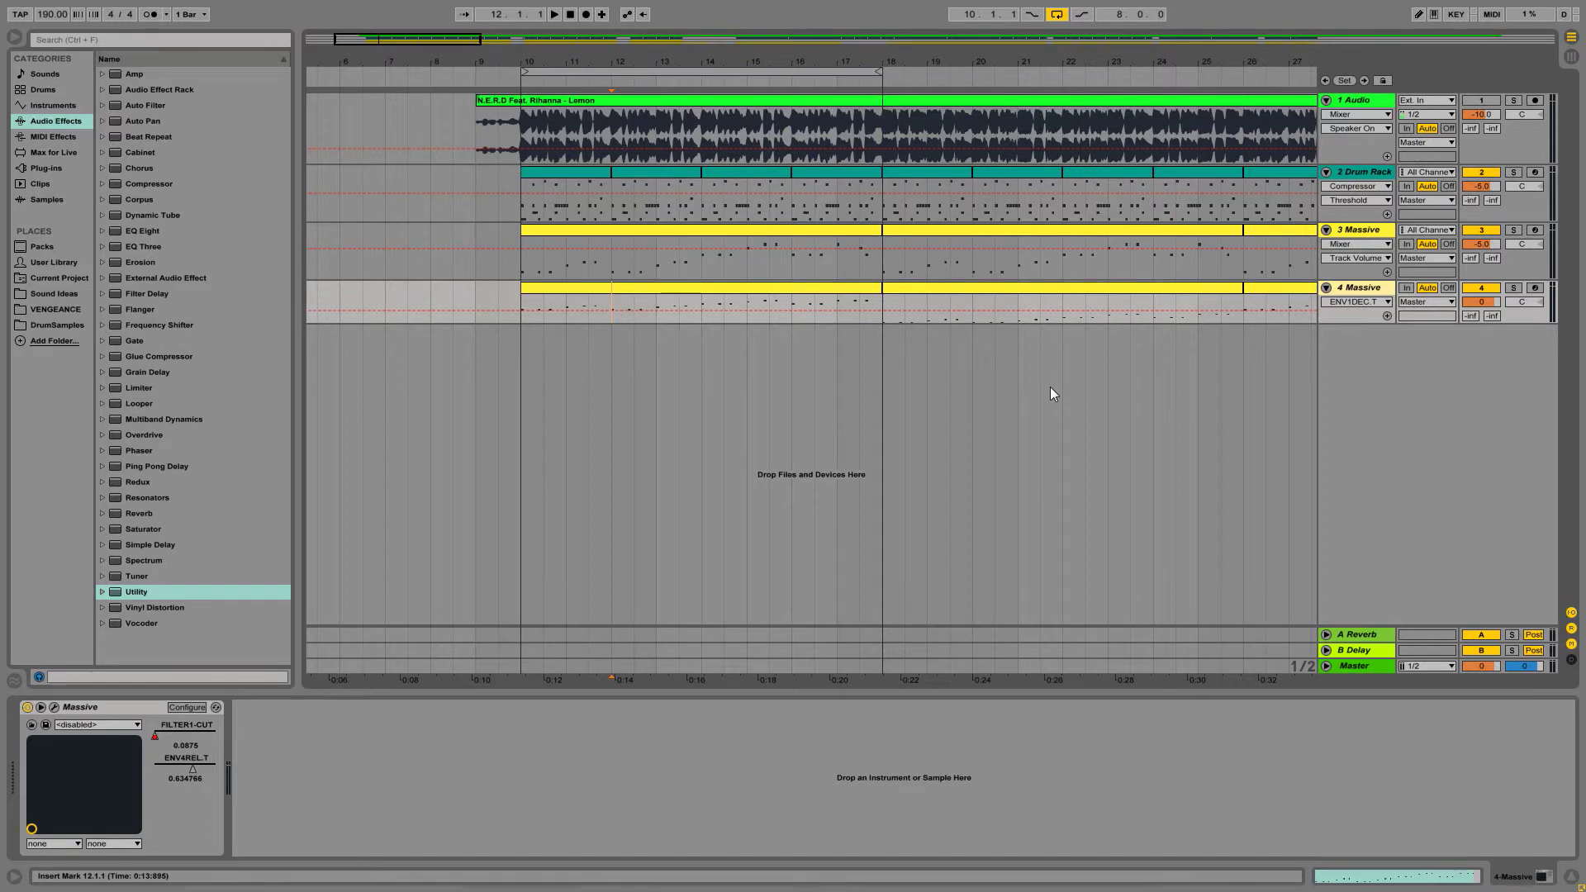
{"action": "left_click_drag", "start_coordinate": [553, 62], "coordinate": [882, 87]}
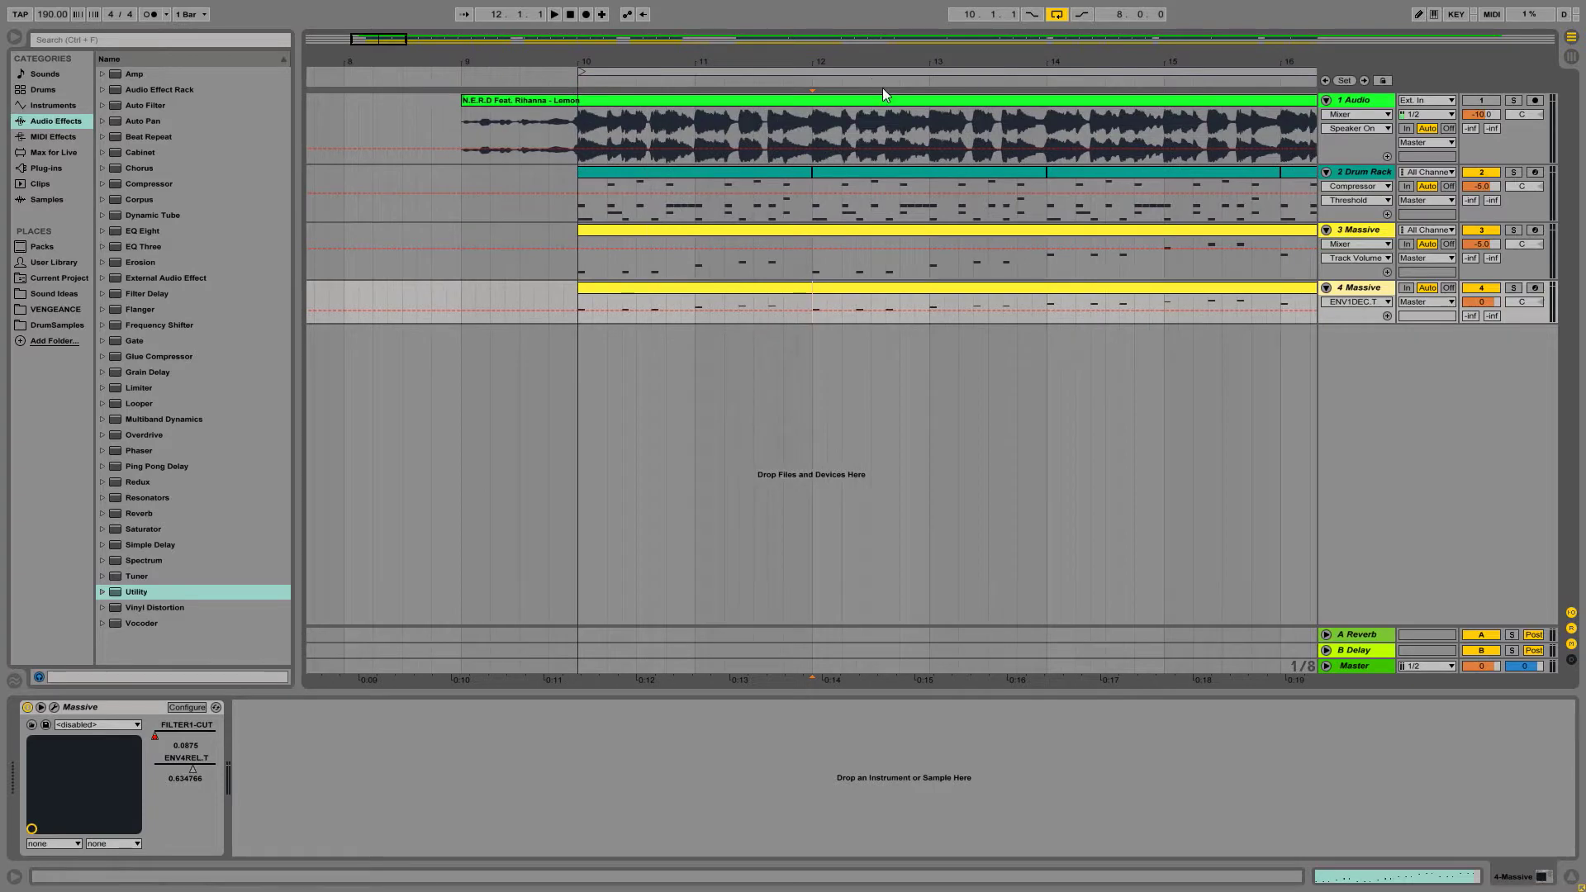
{"action": "left_click", "coordinate": [1348, 101]}
{"action": "left_click", "coordinate": [1351, 177]}
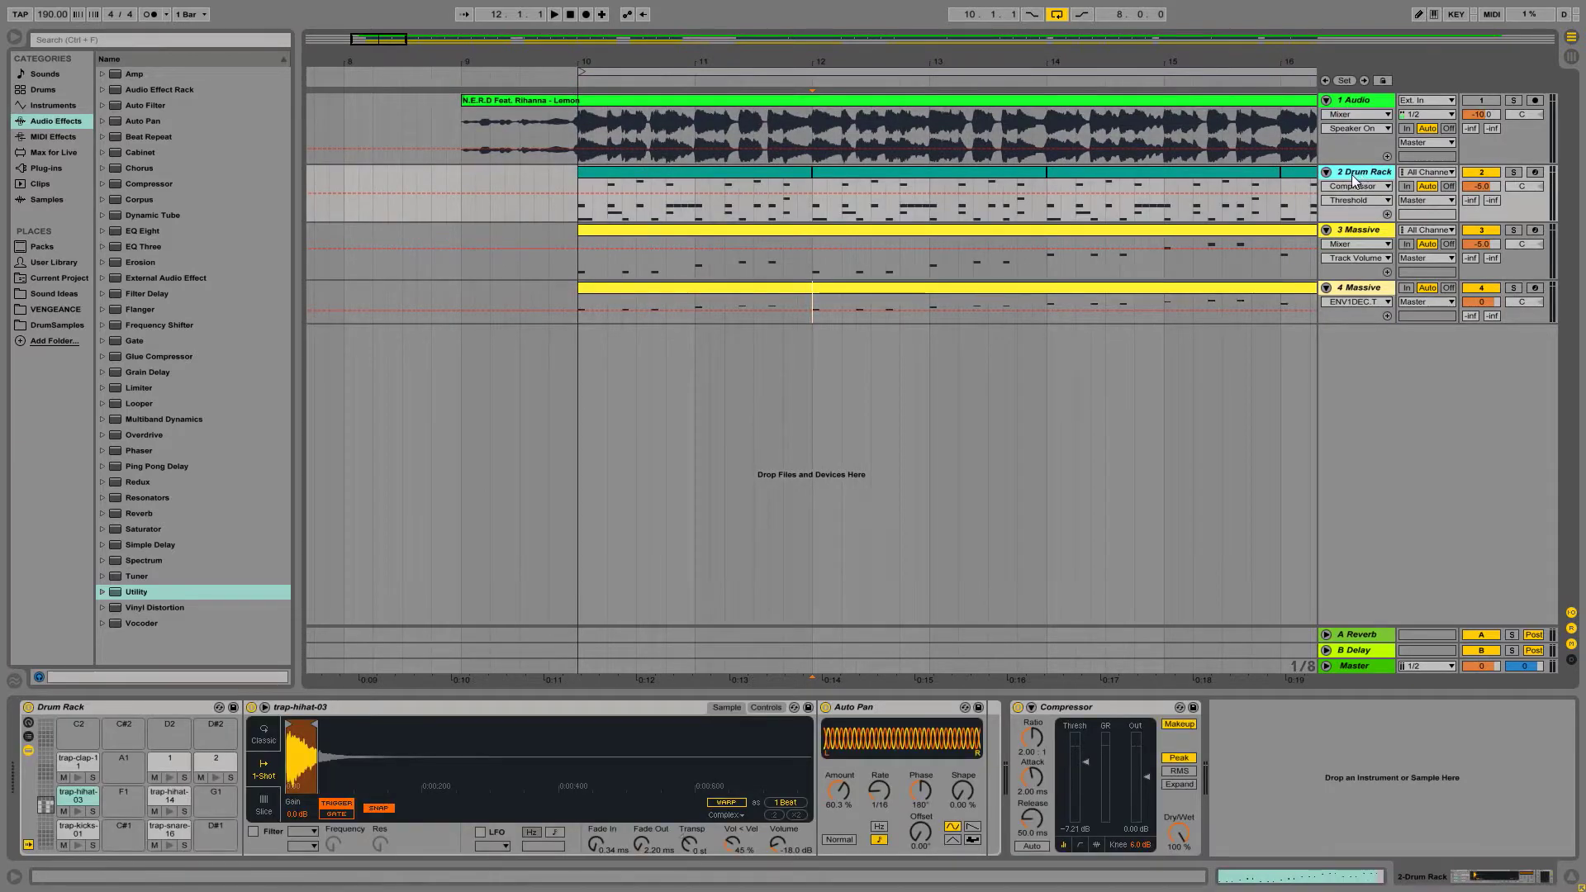
Show the trap-kicks-01 pad's devices, solo the pad and play the arrangement.
{"action": "left_click", "coordinate": [91, 830]}
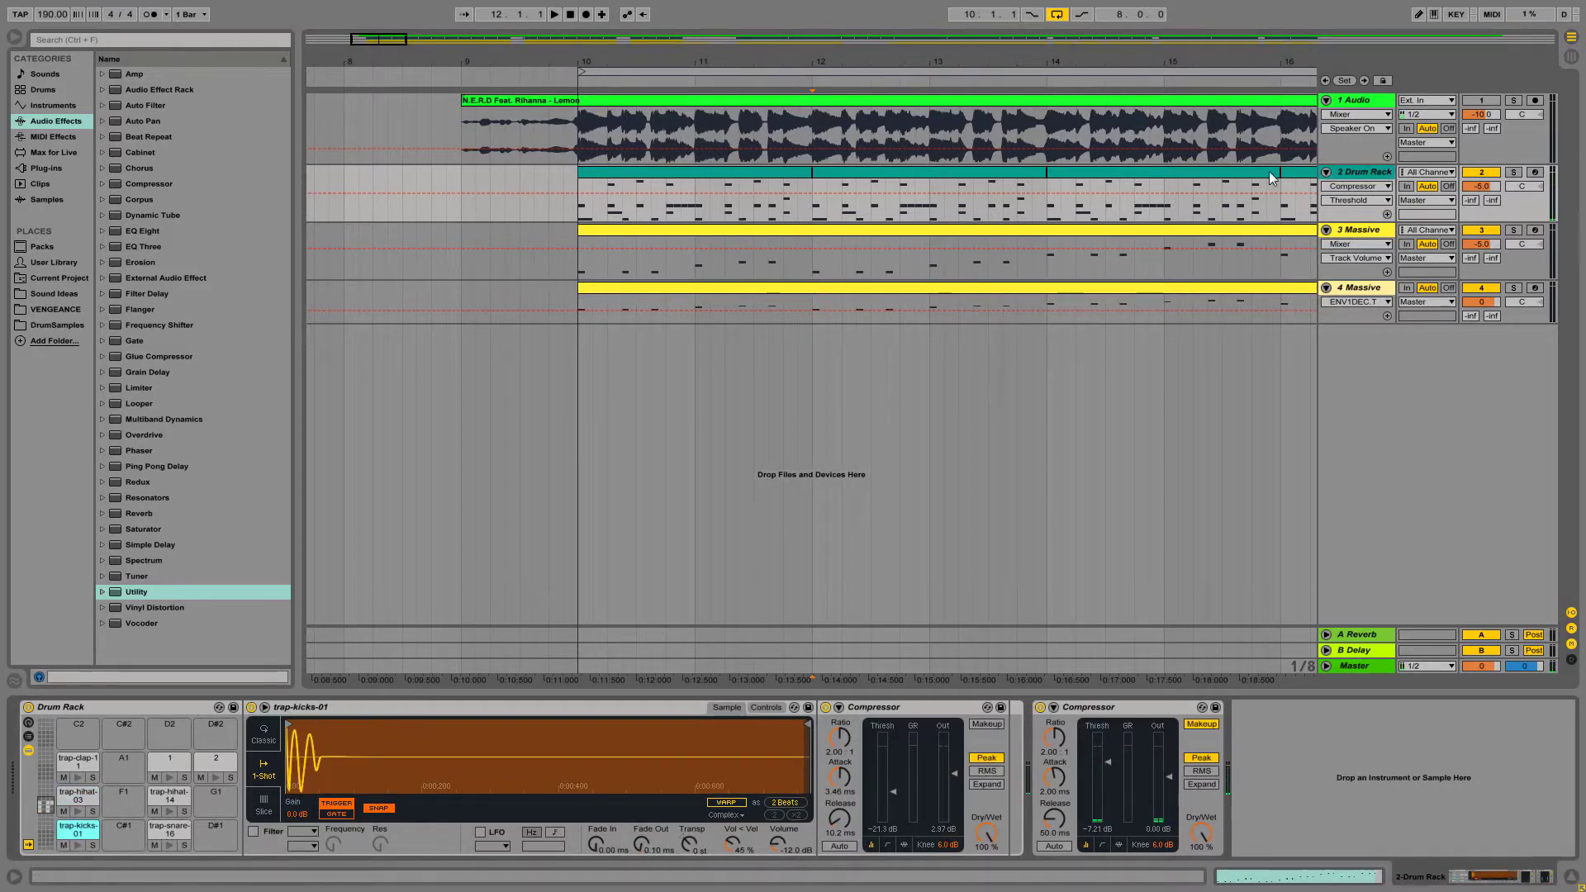
{"action": "left_click", "coordinate": [92, 845]}
{"action": "key", "text": "space"}
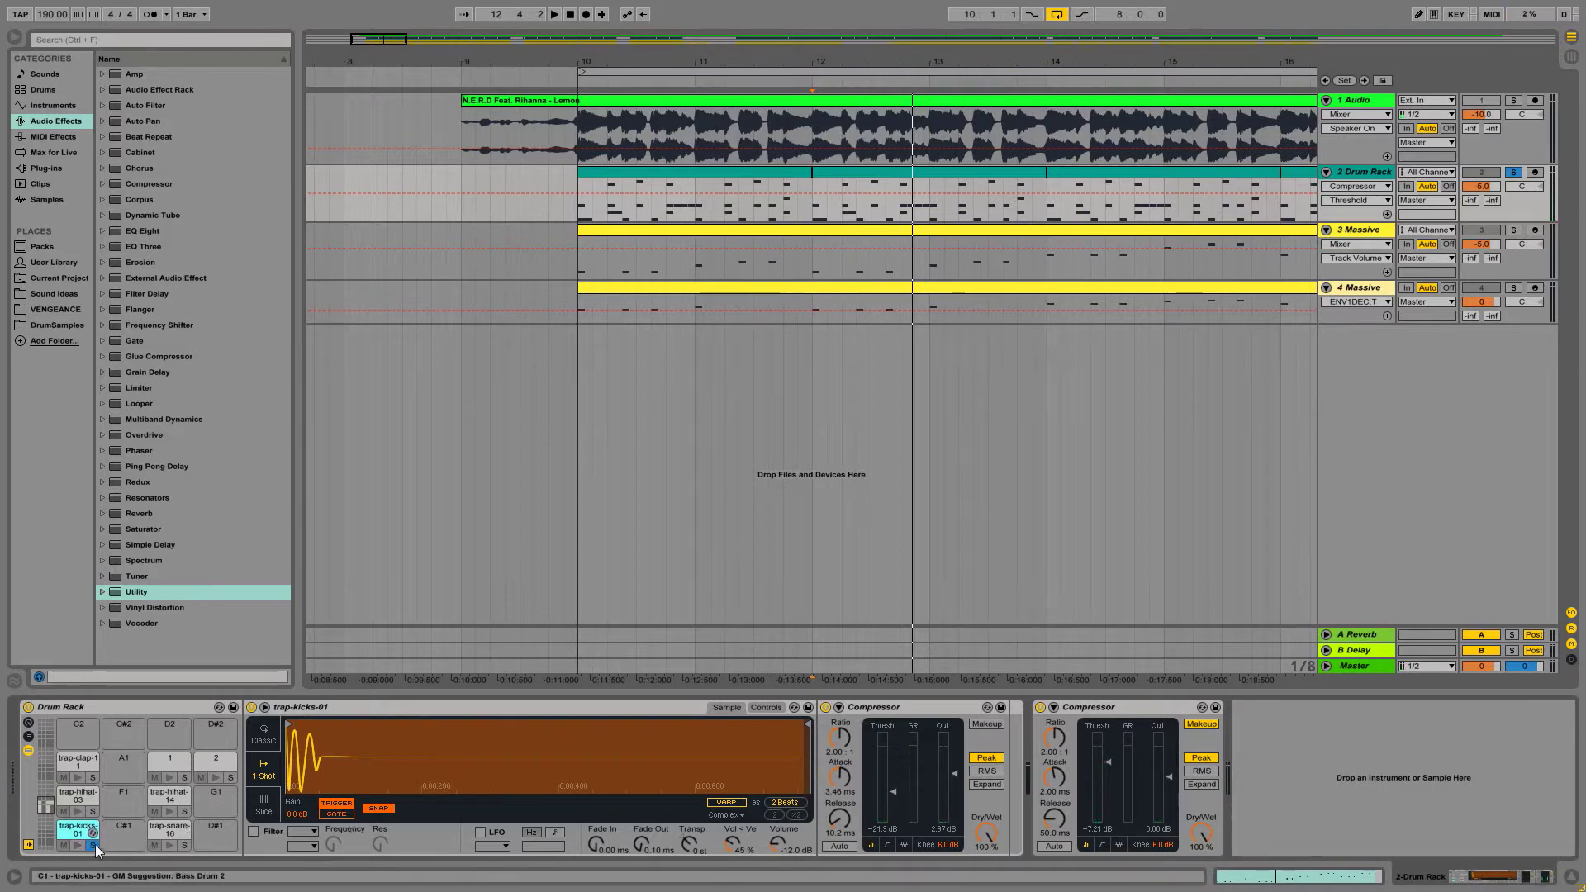
View the trap-snare-16 and trap-hihat-14 pads' samples and effects and play the arrangement.
{"action": "left_click", "coordinate": [158, 834]}
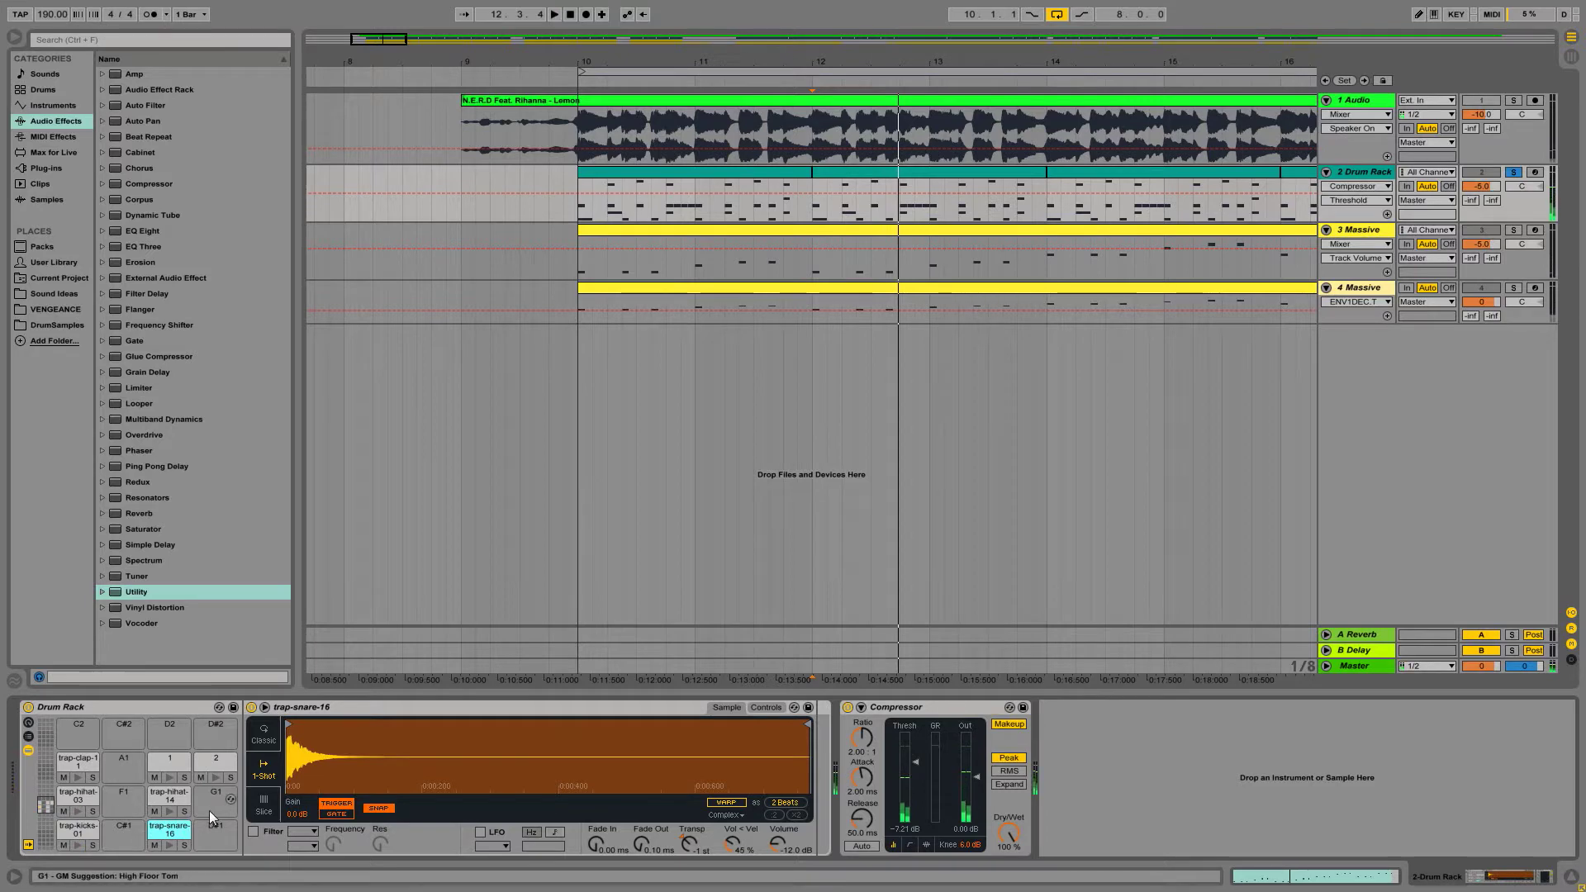
{"action": "left_click", "coordinate": [163, 800]}
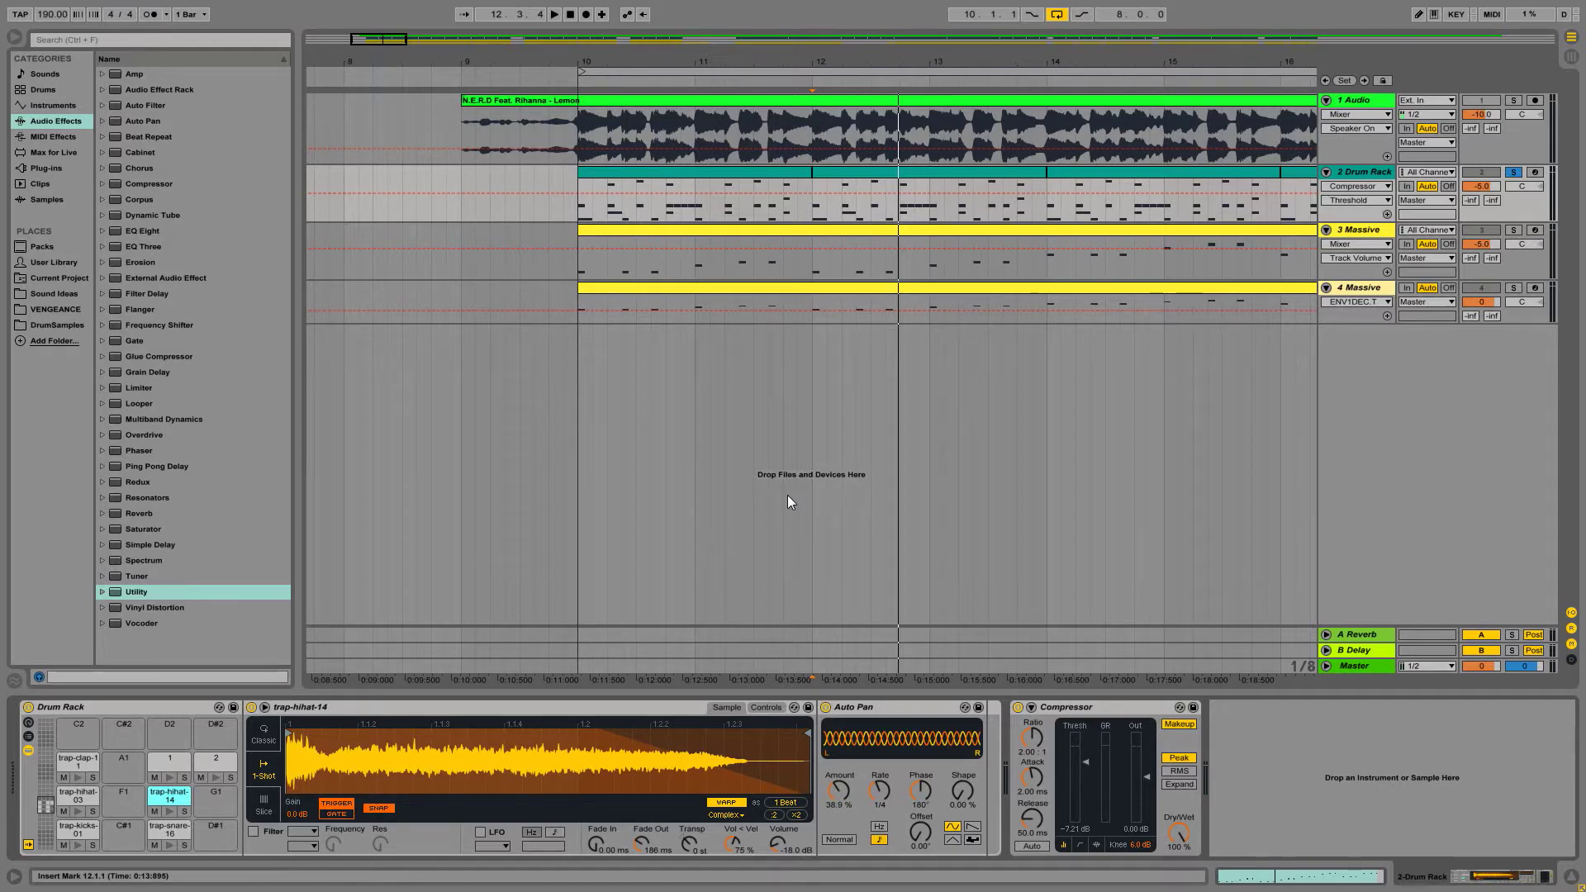
{"action": "key", "text": "space"}
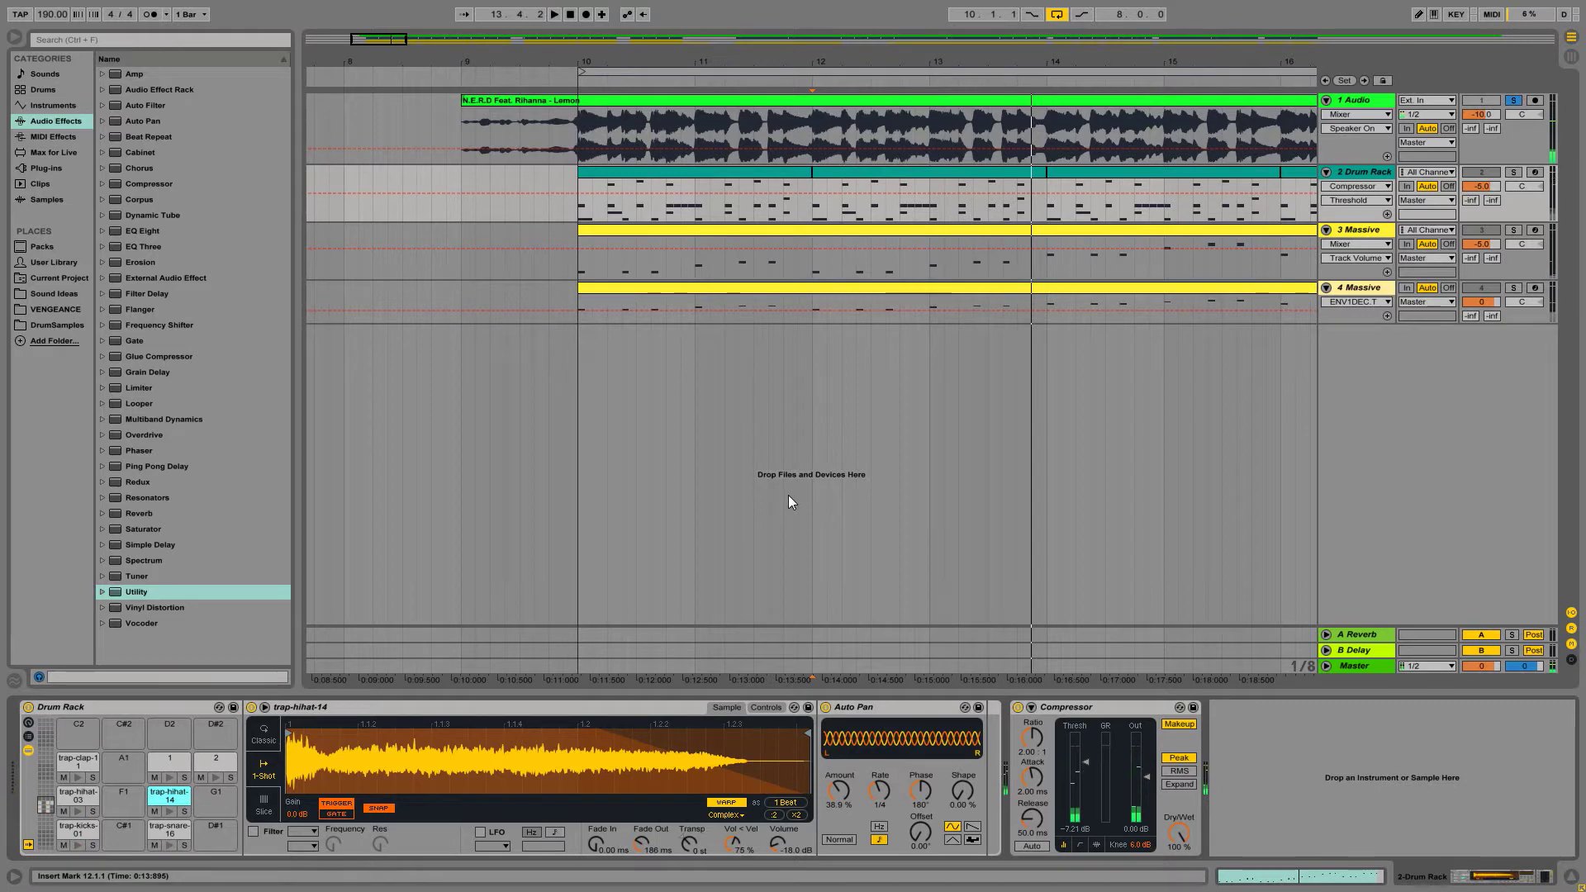
Solo the trap-hihat-14 pad and the Drum Rack track, and listen to the hi-hat with its Auto Pan switched off.
{"action": "left_click", "coordinate": [184, 811]}
{"action": "left_click", "coordinate": [826, 708]}
{"action": "key", "text": "space"}
{"action": "key", "text": "space"}
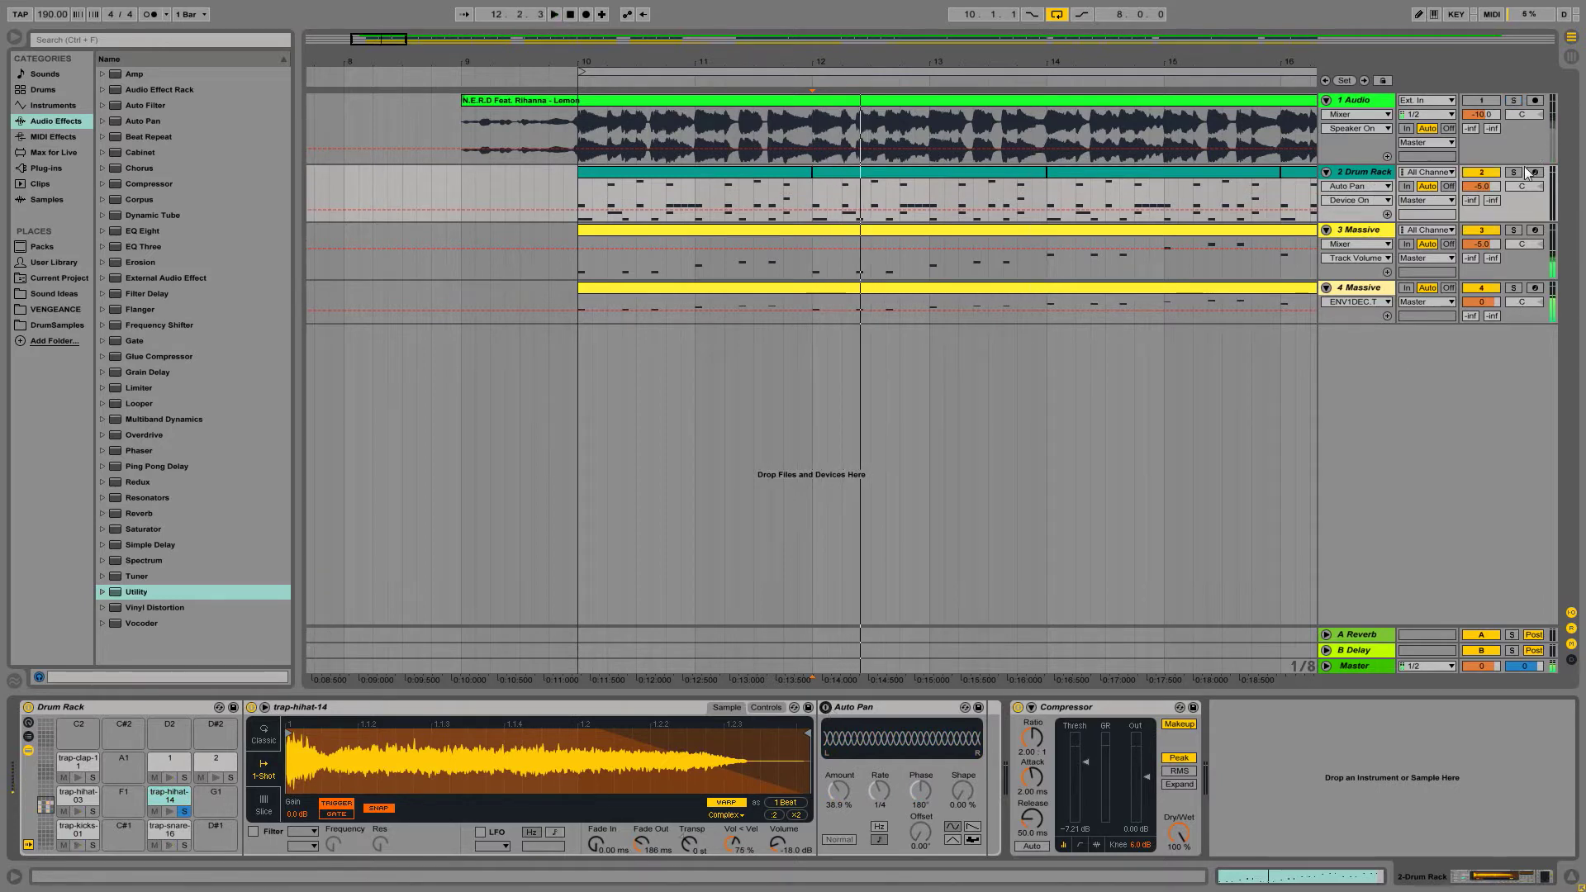
{"action": "left_click", "coordinate": [1513, 172]}
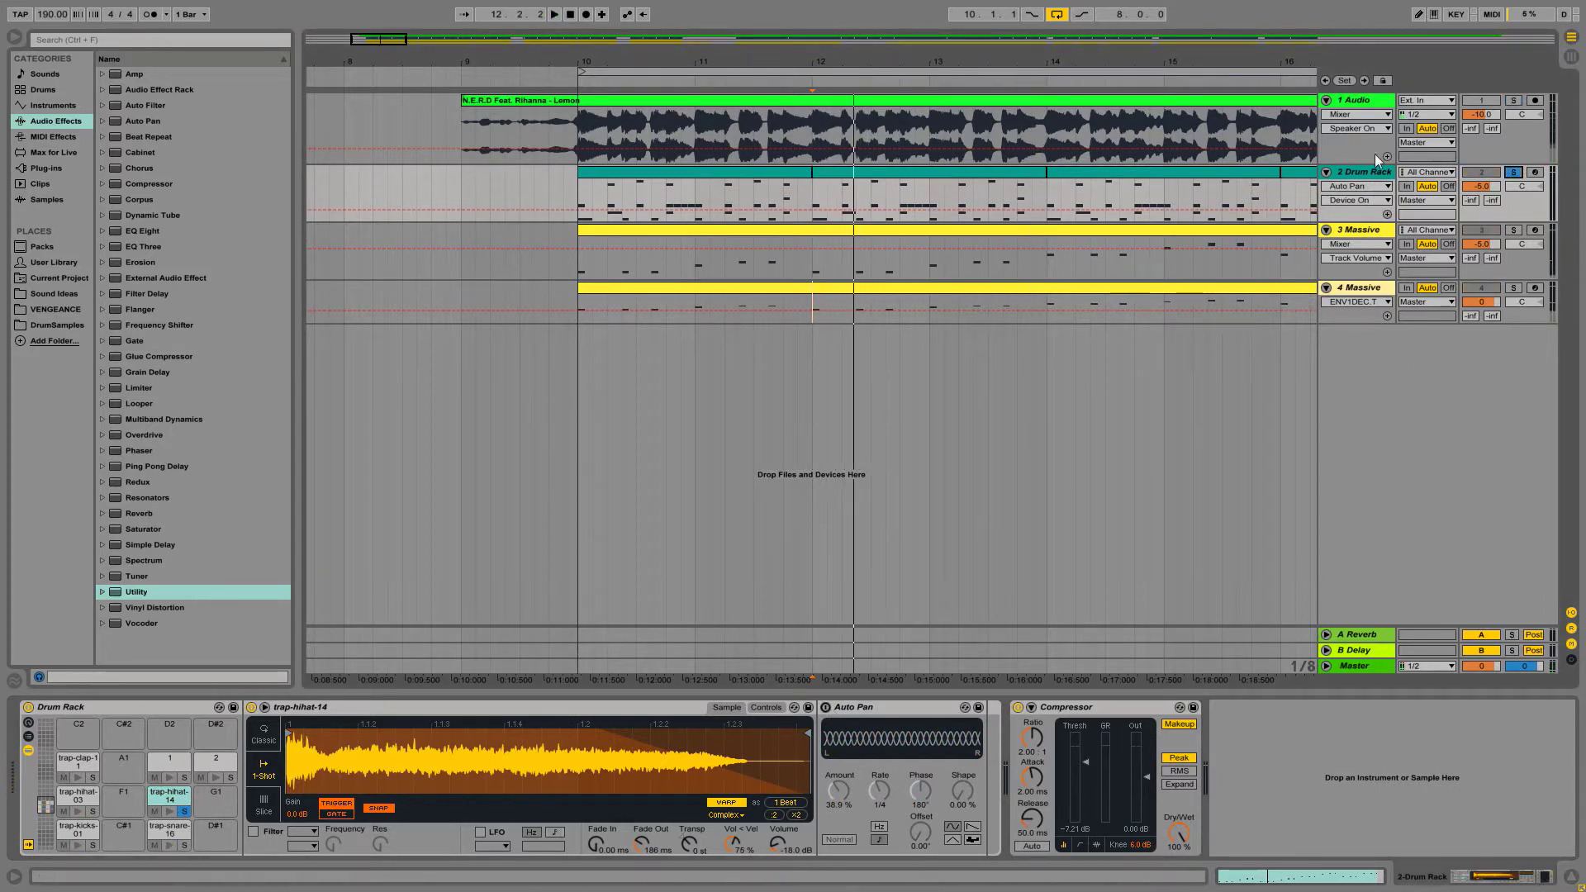
{"action": "key", "text": "space"}
{"action": "key", "text": "space"}
{"action": "key", "text": "space"}
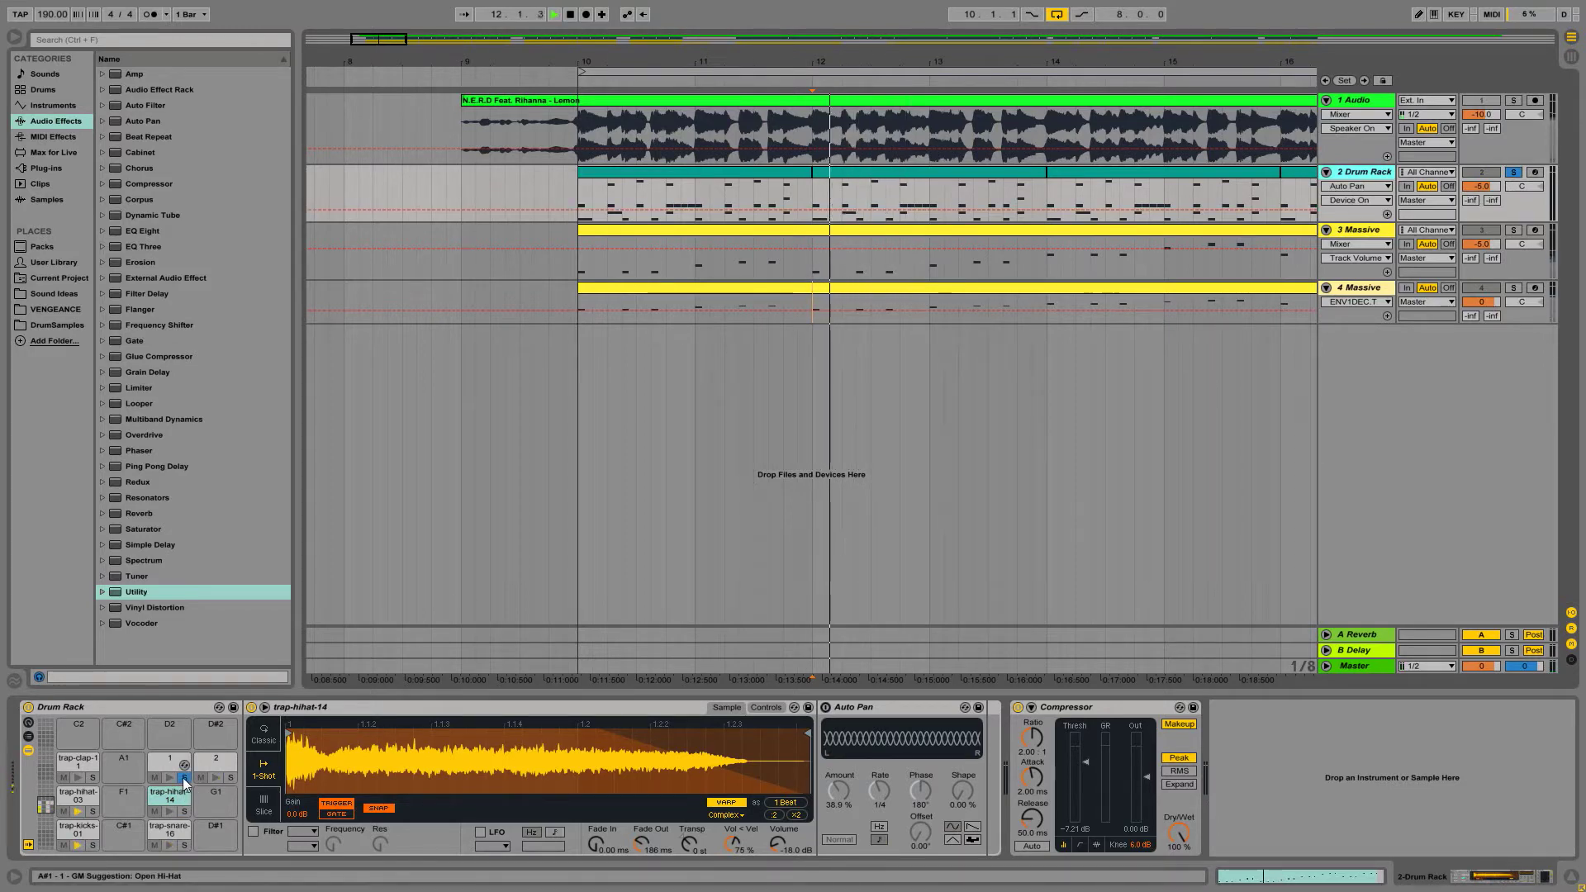
{"action": "left_click", "coordinate": [185, 813]}
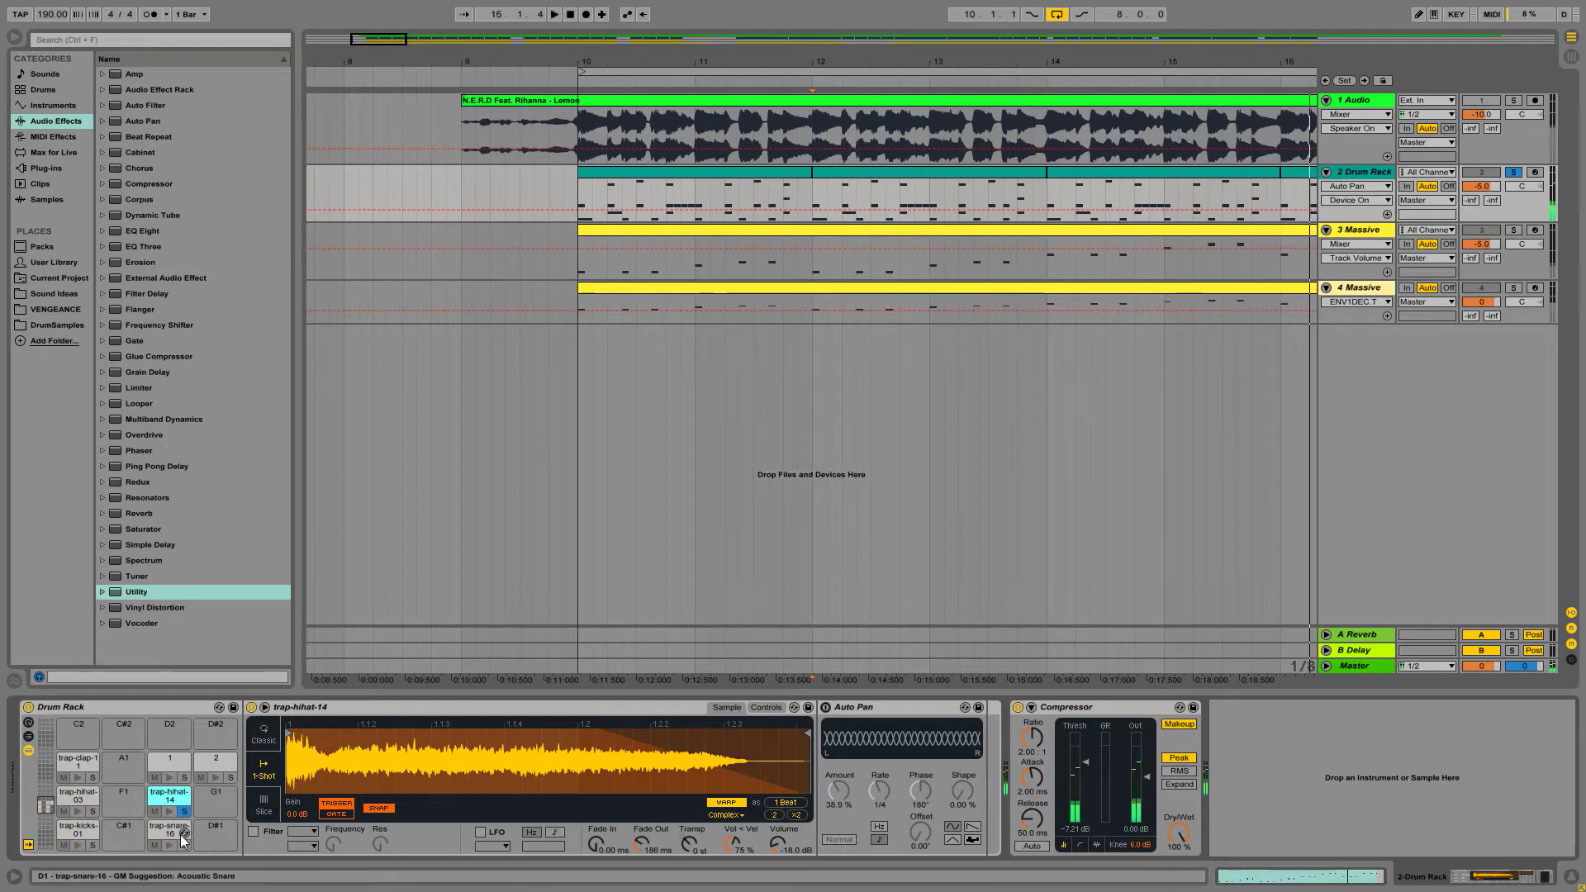
Solo the trap-hihat-03 pad and compare its playback with its Auto Pan switched on and off.
{"action": "left_click", "coordinate": [88, 810]}
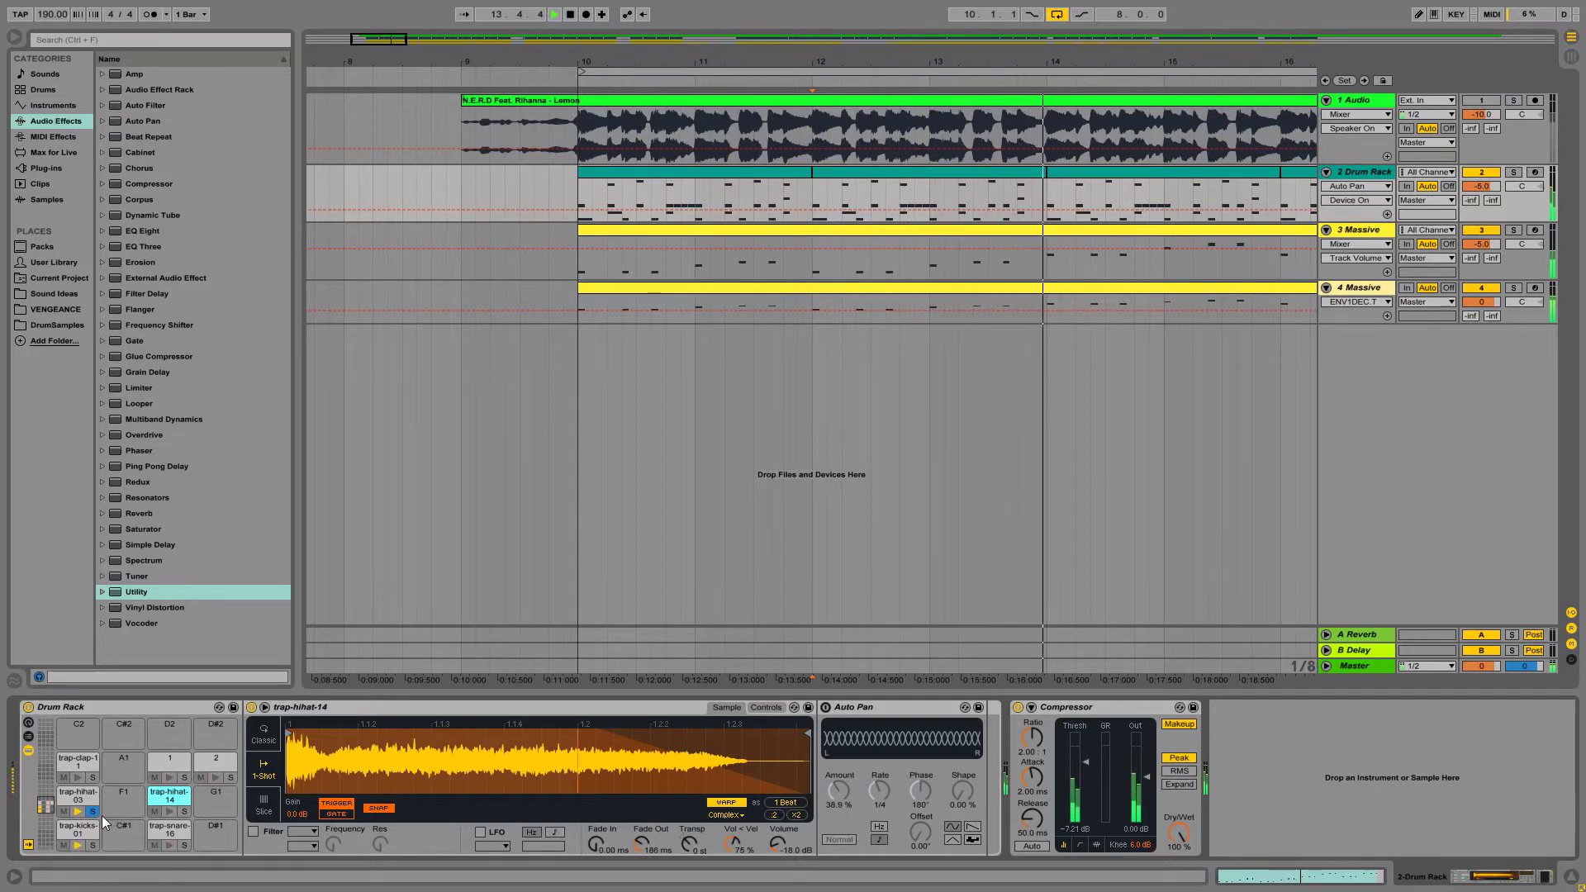
{"action": "left_click", "coordinate": [88, 789]}
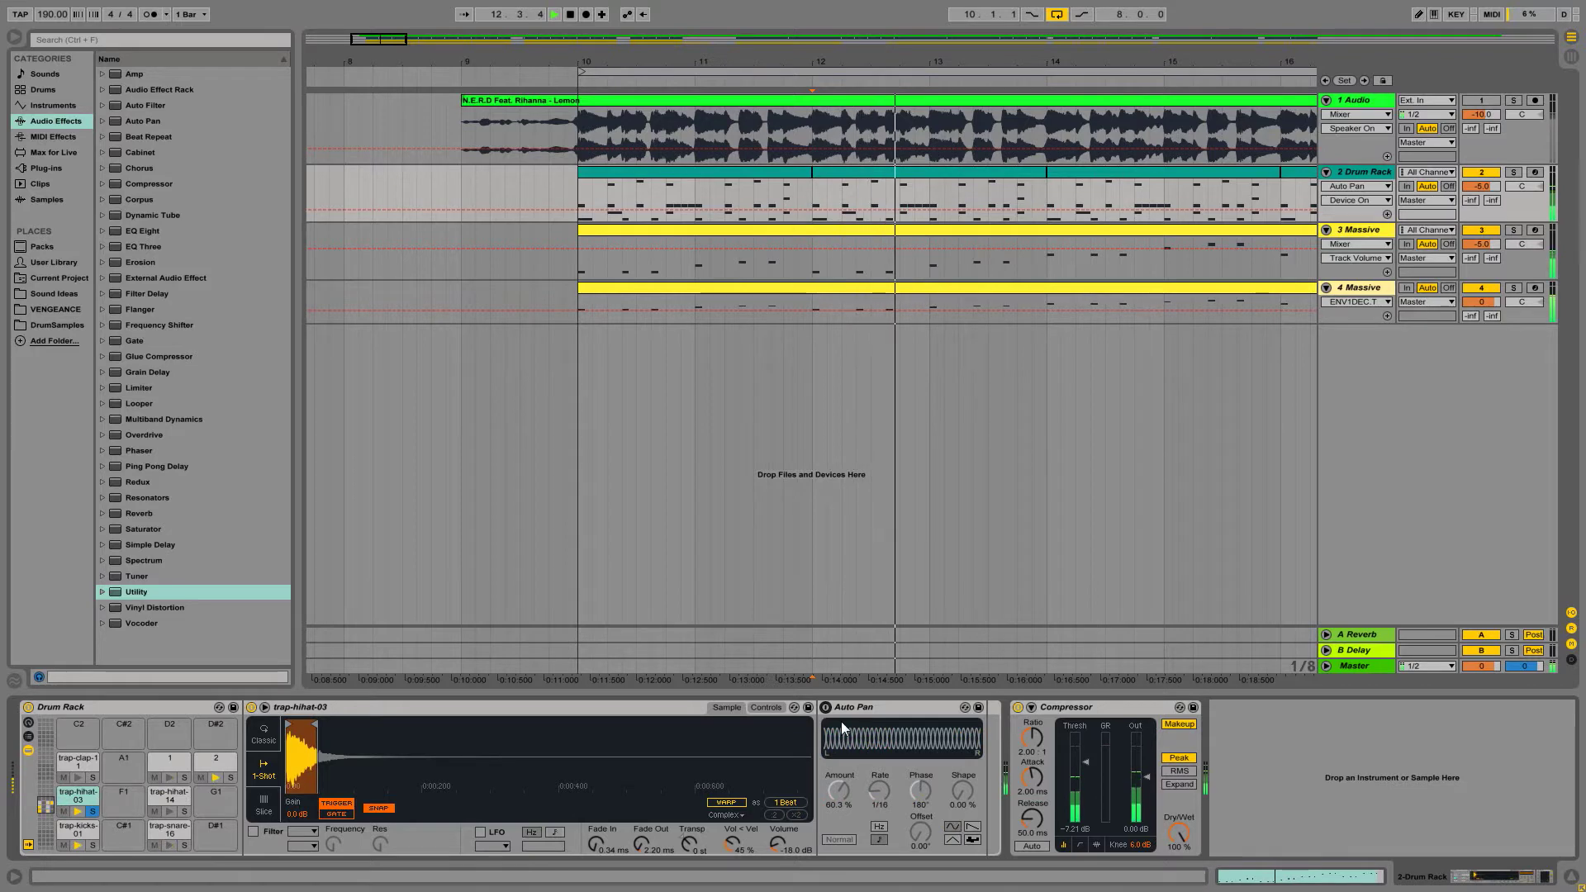
{"action": "key", "text": "space"}
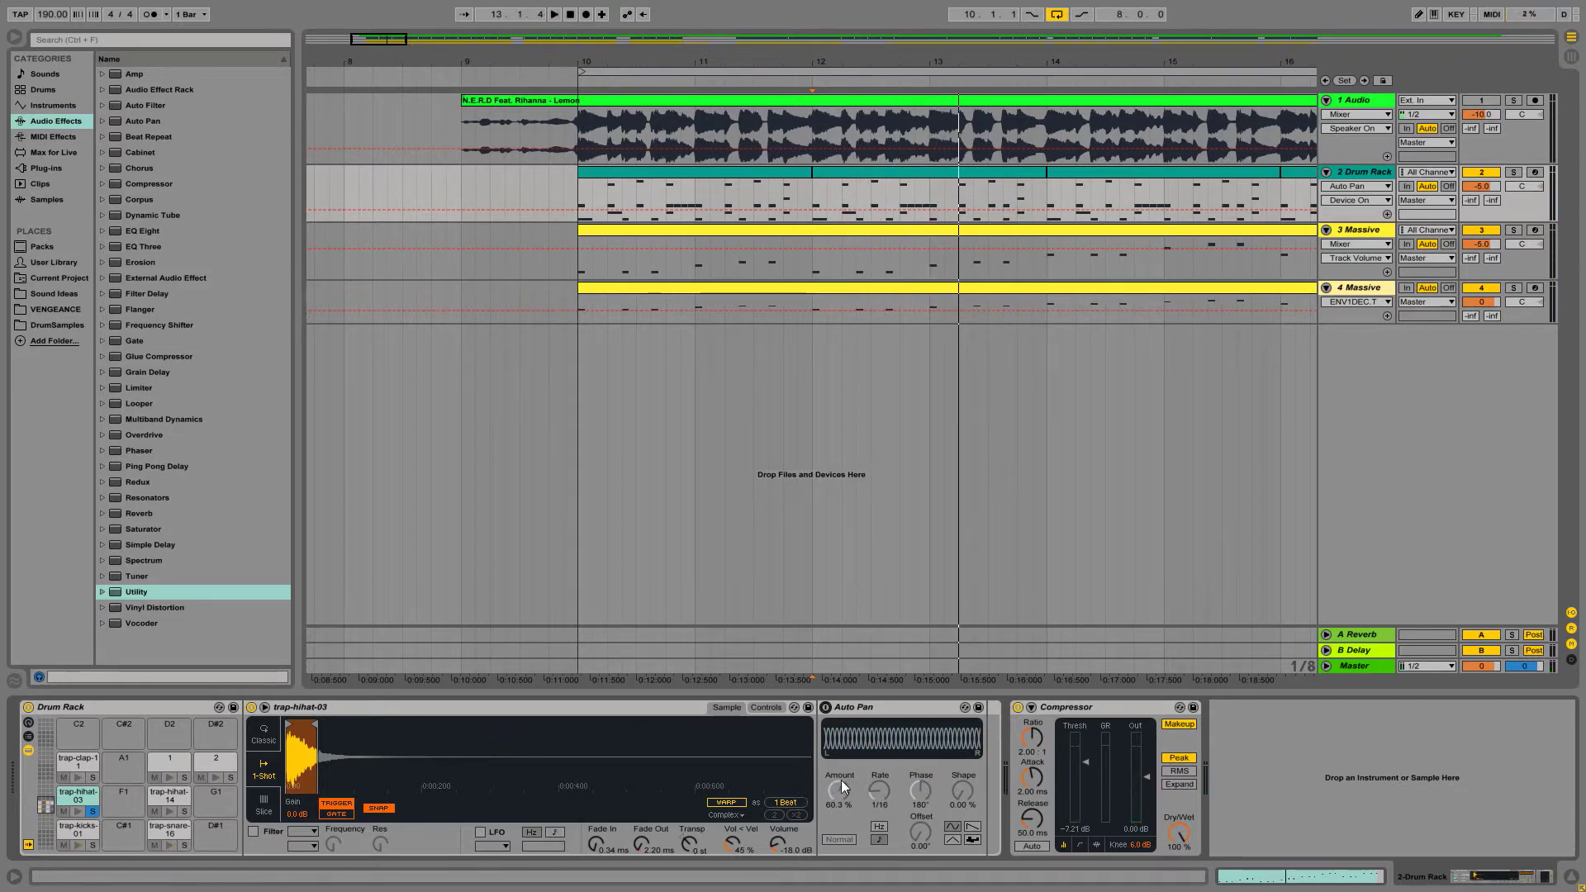
{"action": "left_click", "coordinate": [826, 707]}
{"action": "left_click", "coordinate": [886, 707]}
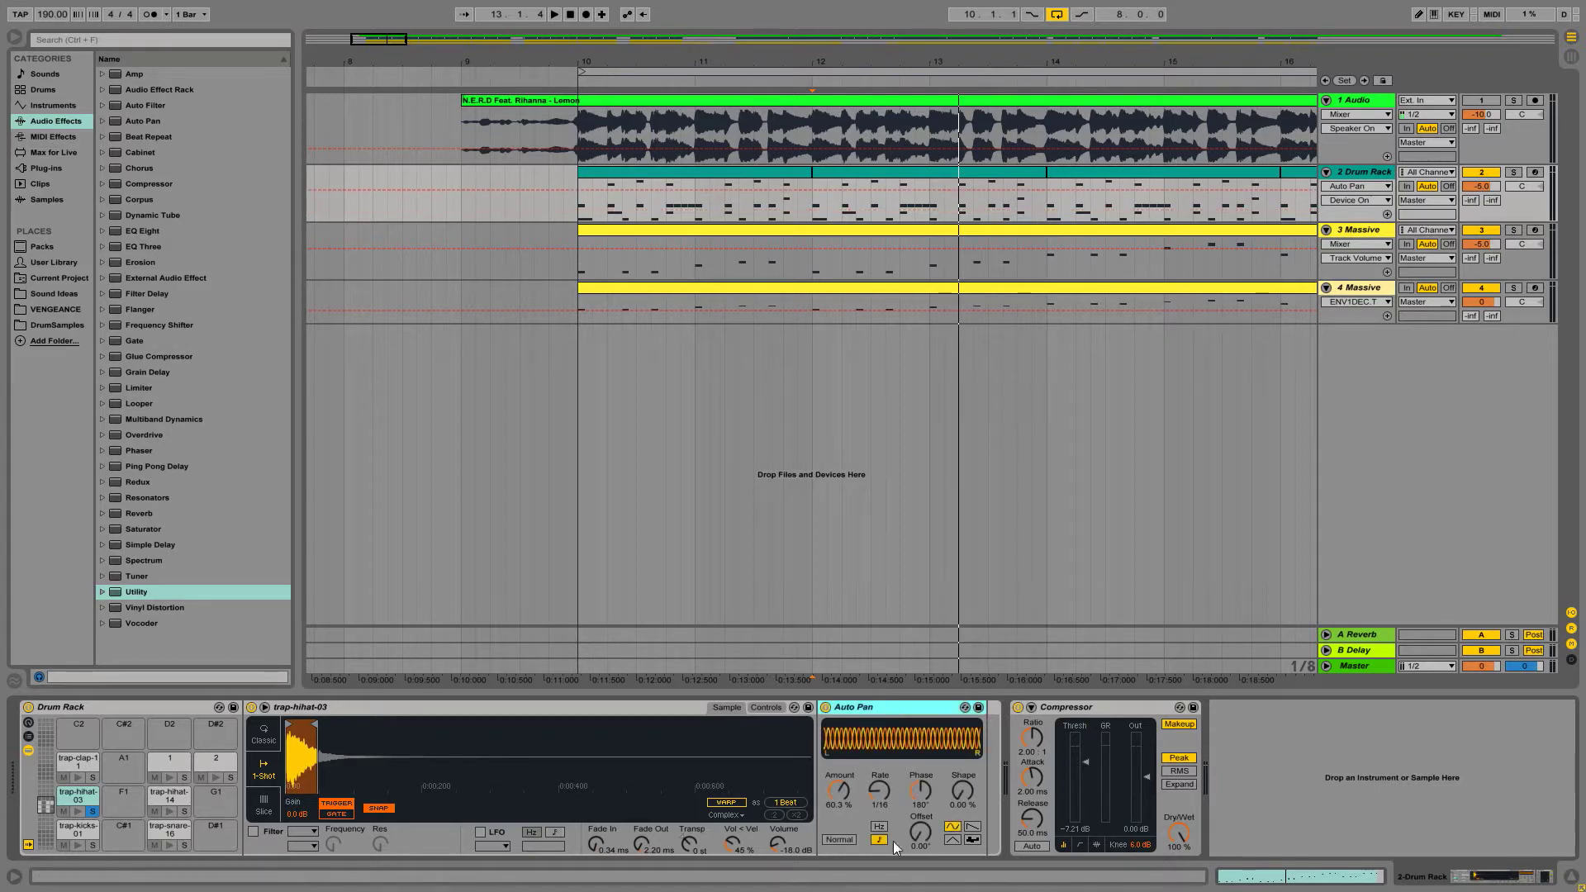
{"action": "key", "text": "space"}
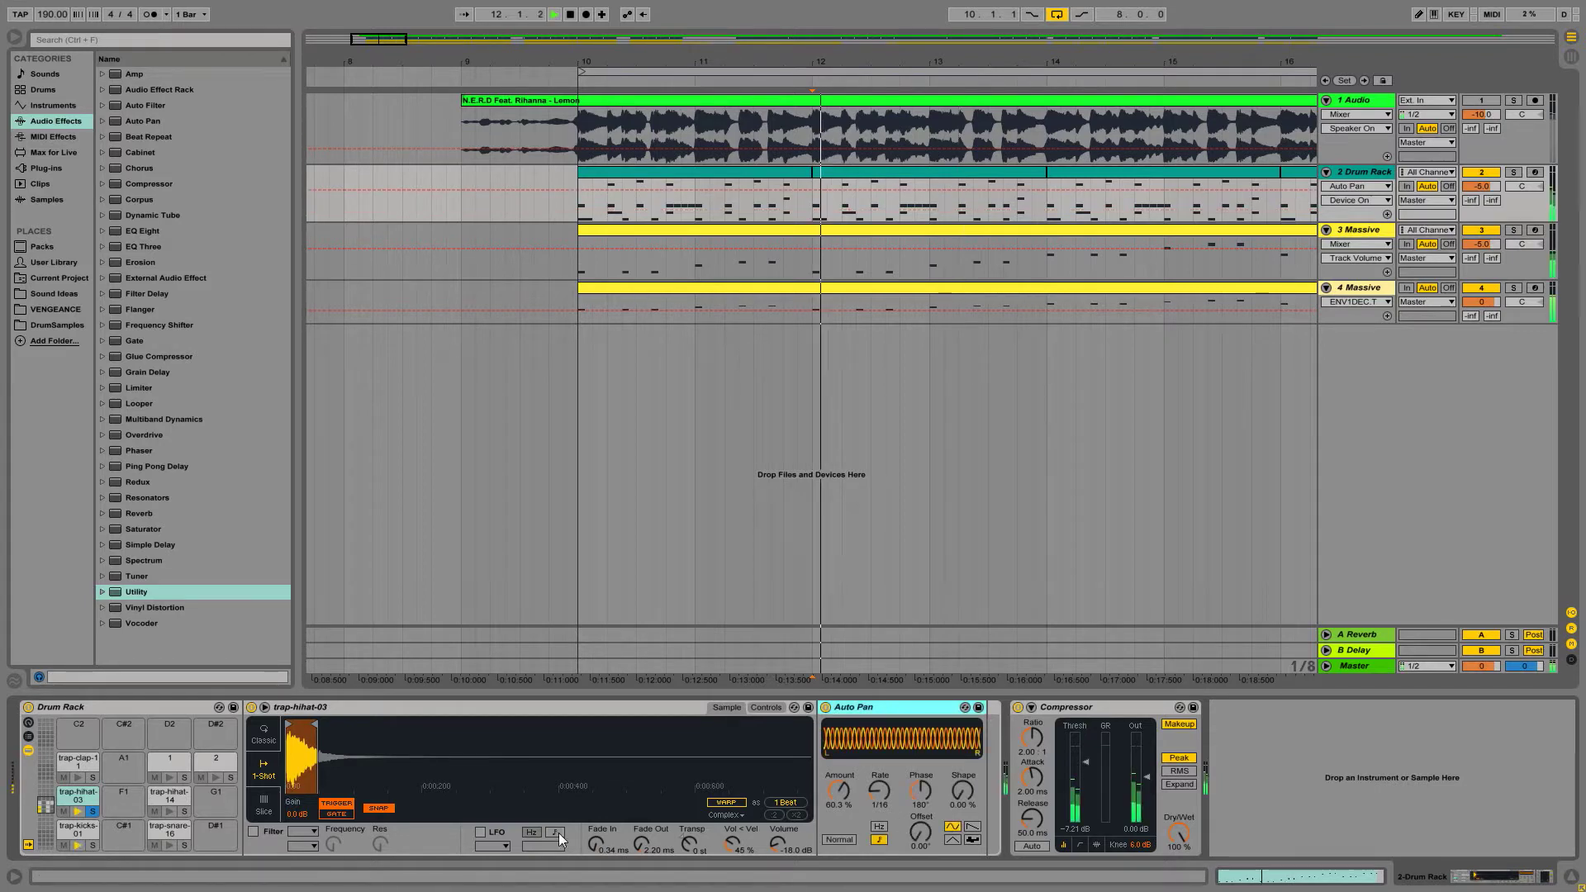
{"action": "left_click", "coordinate": [826, 709]}
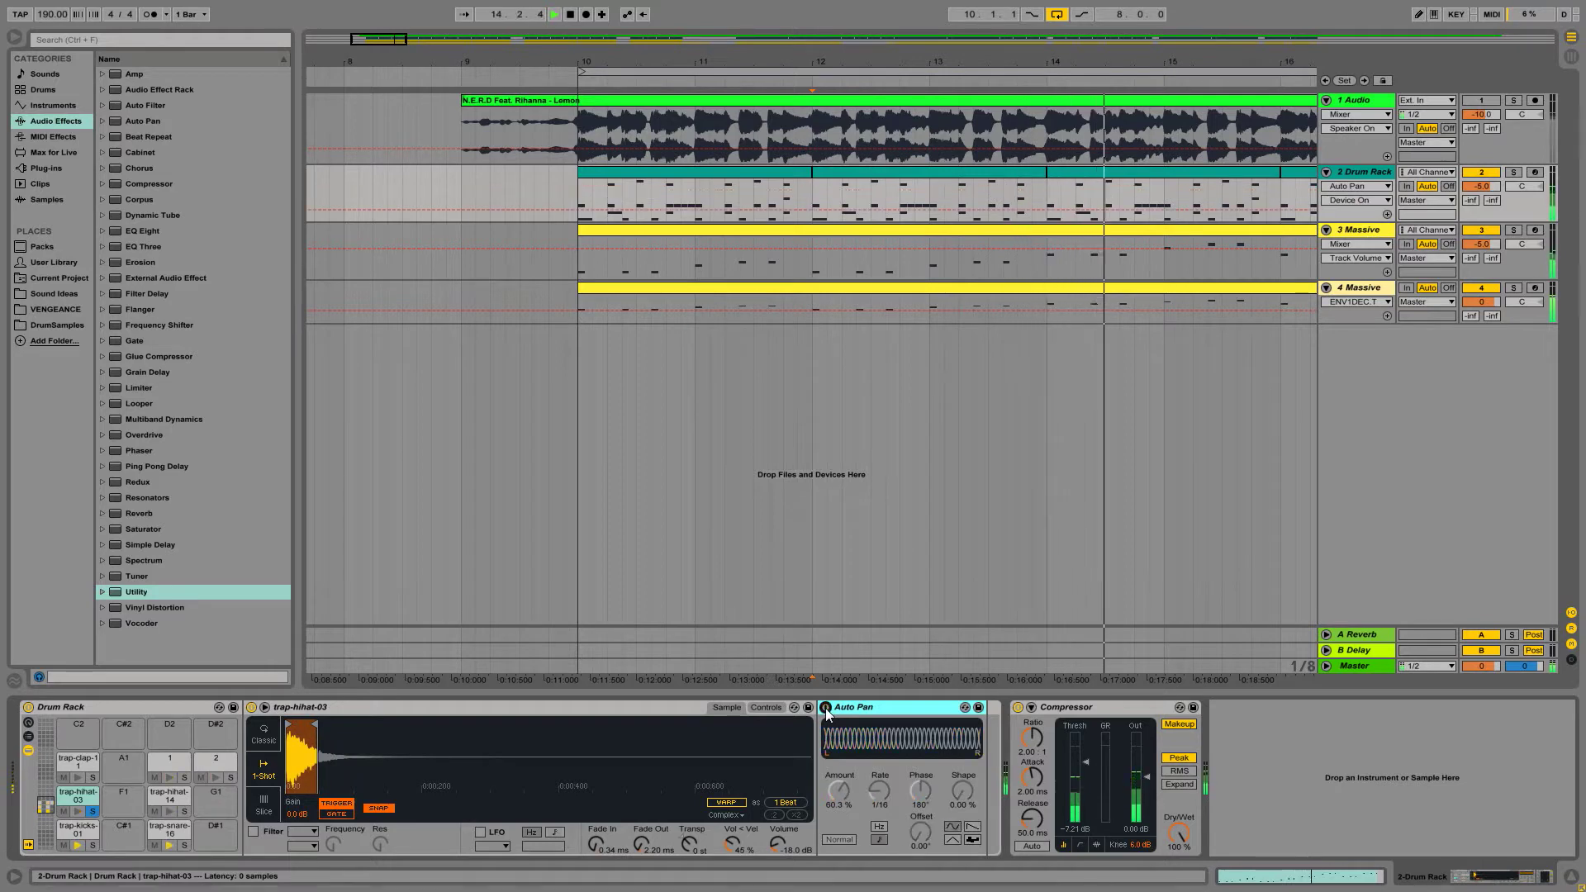
{"action": "left_click", "coordinate": [826, 709]}
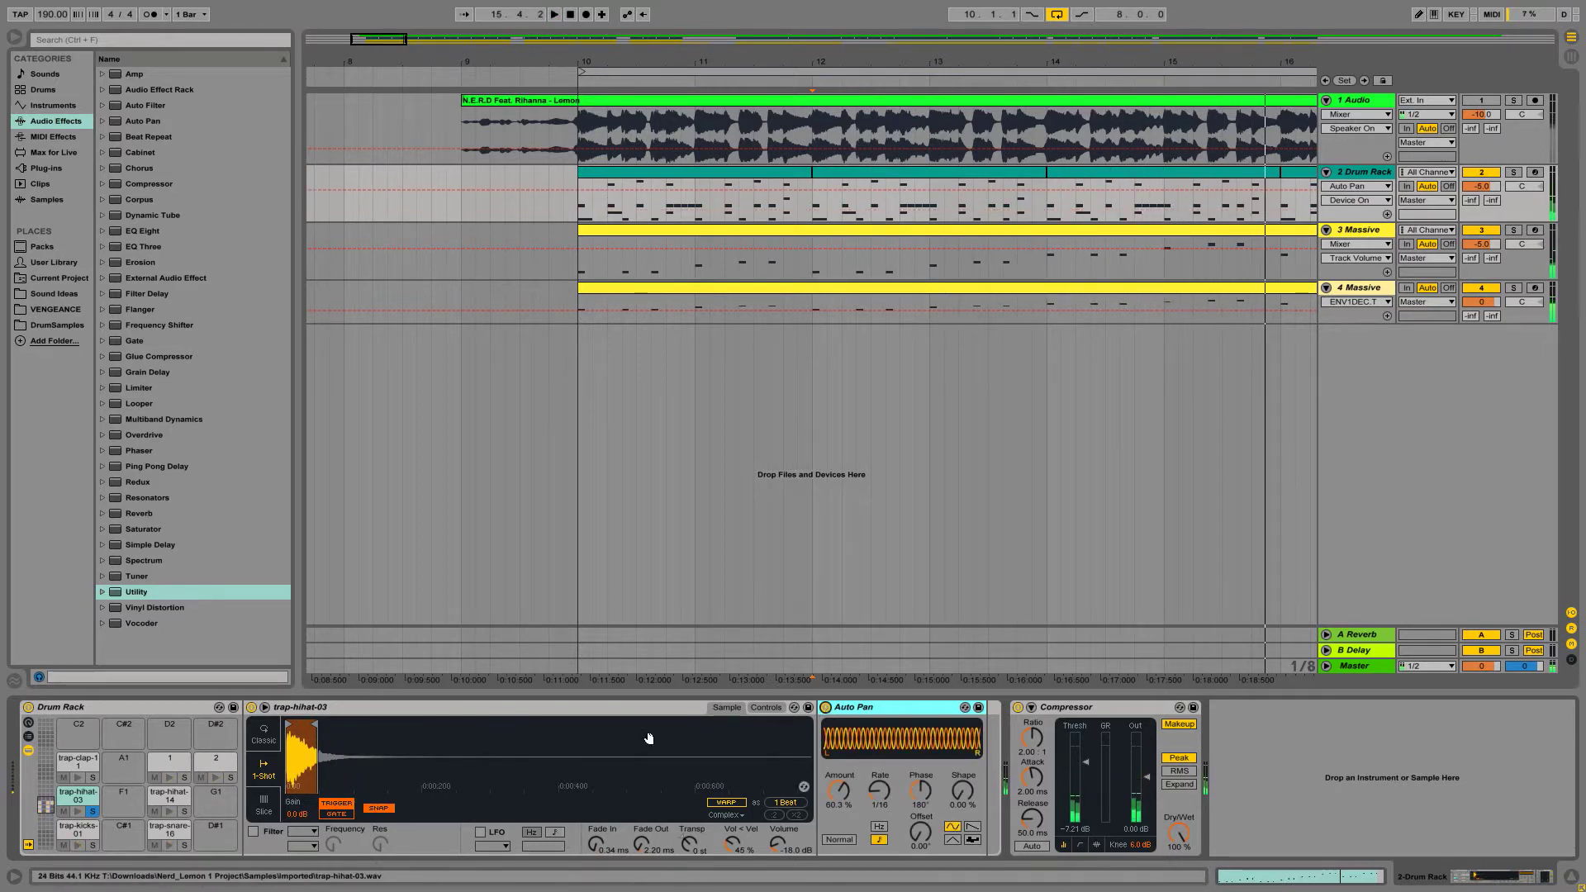
Compare the Auto Pan settings of trap-hihat-14 and trap-hihat-03, toggling the latter's Auto Pan off and back on.
{"action": "left_click", "coordinate": [175, 800]}
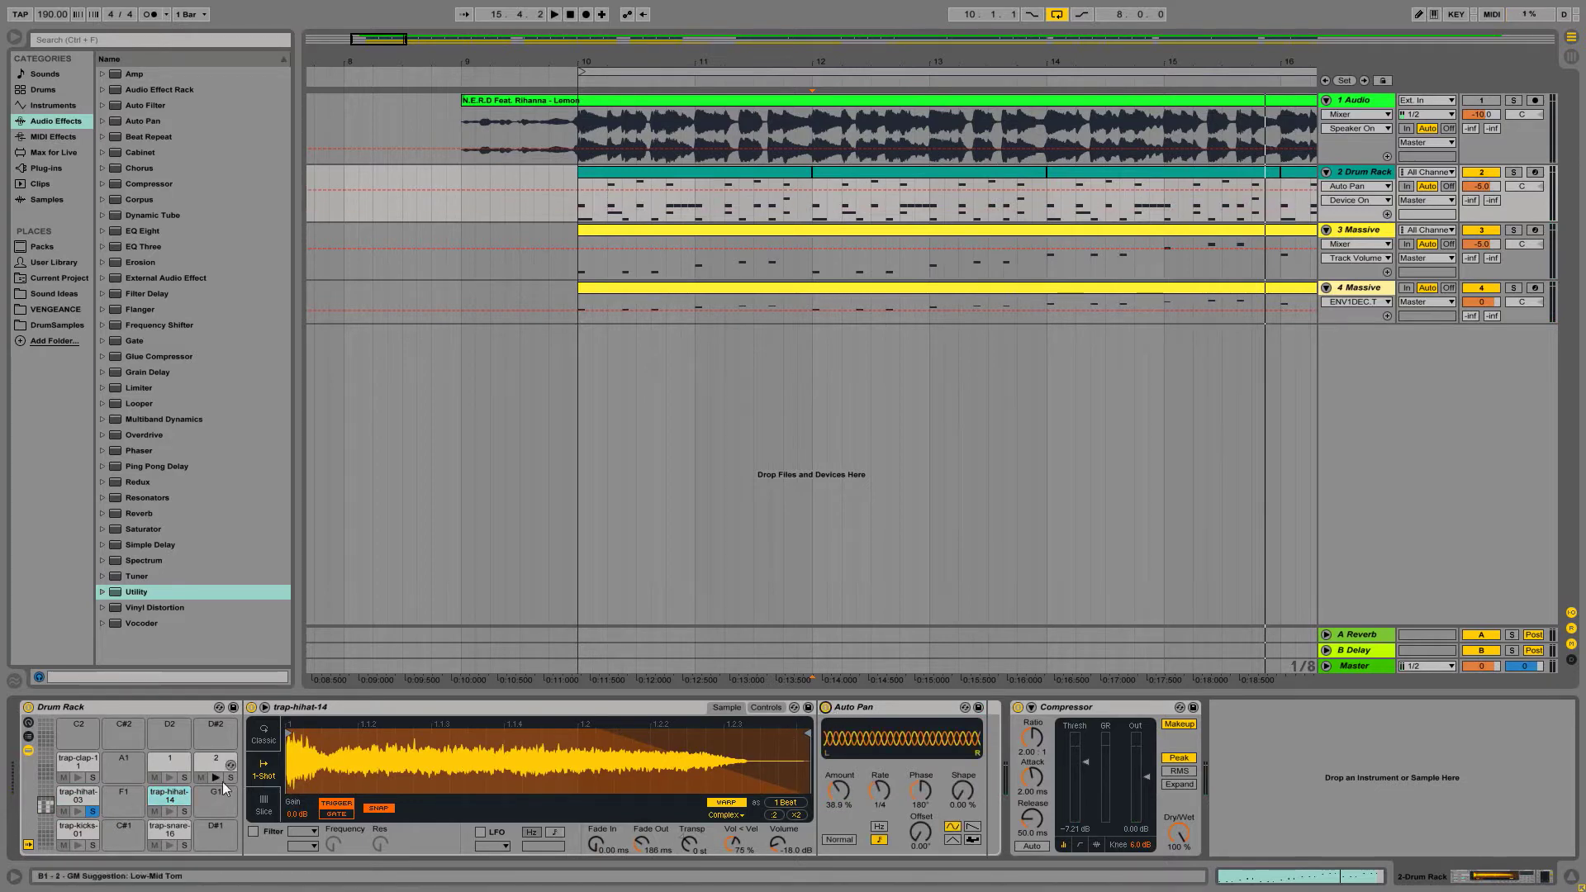
{"action": "left_click", "coordinate": [79, 796]}
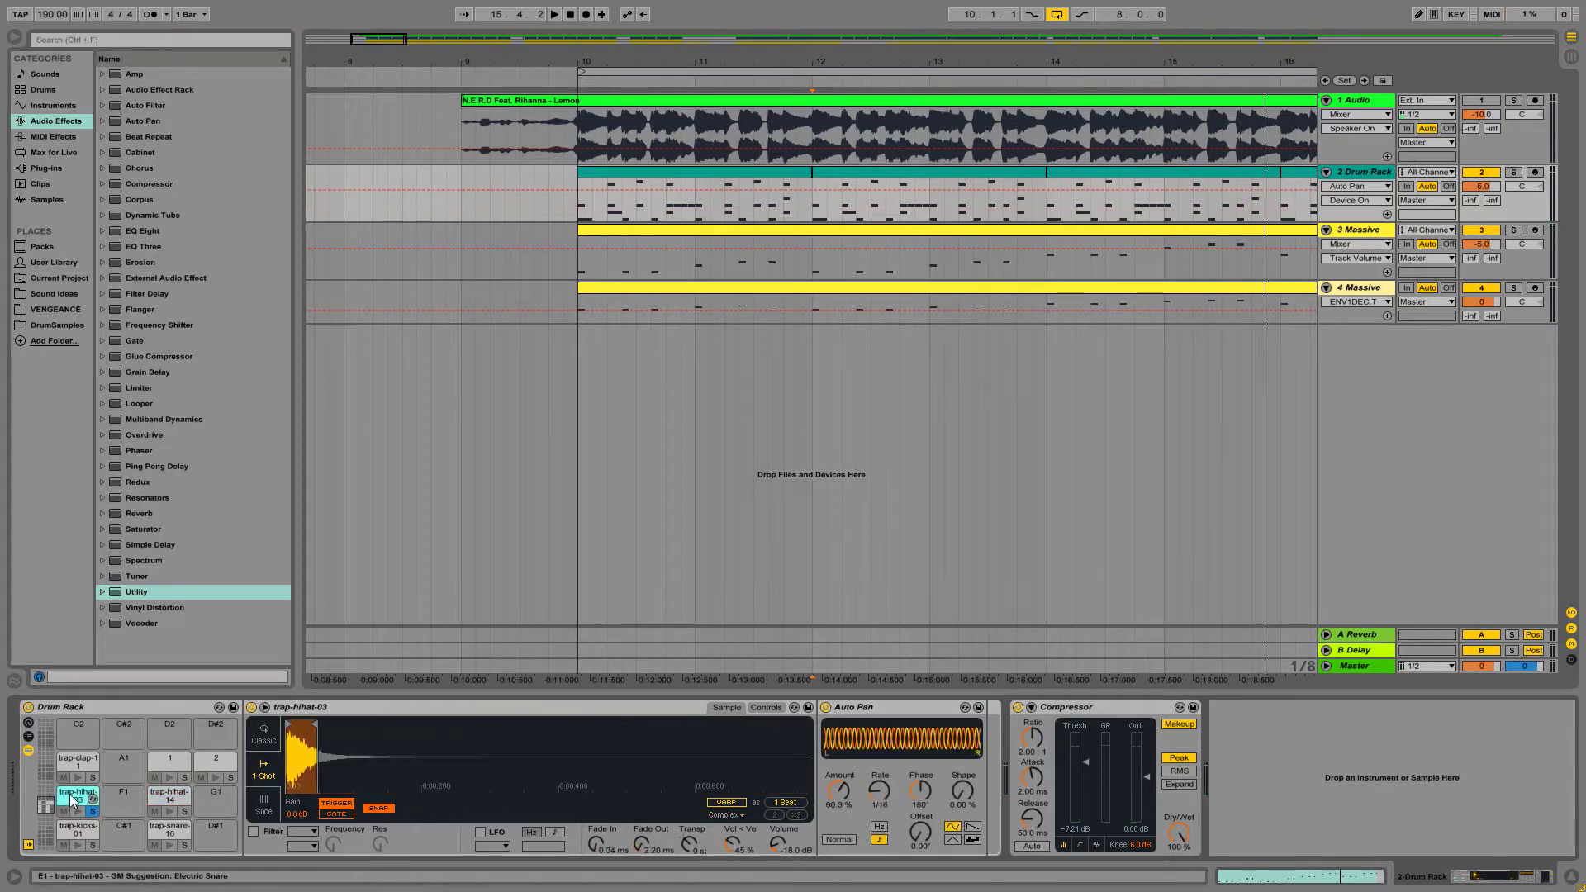
{"action": "left_click", "coordinate": [825, 707]}
{"action": "left_click", "coordinate": [825, 708]}
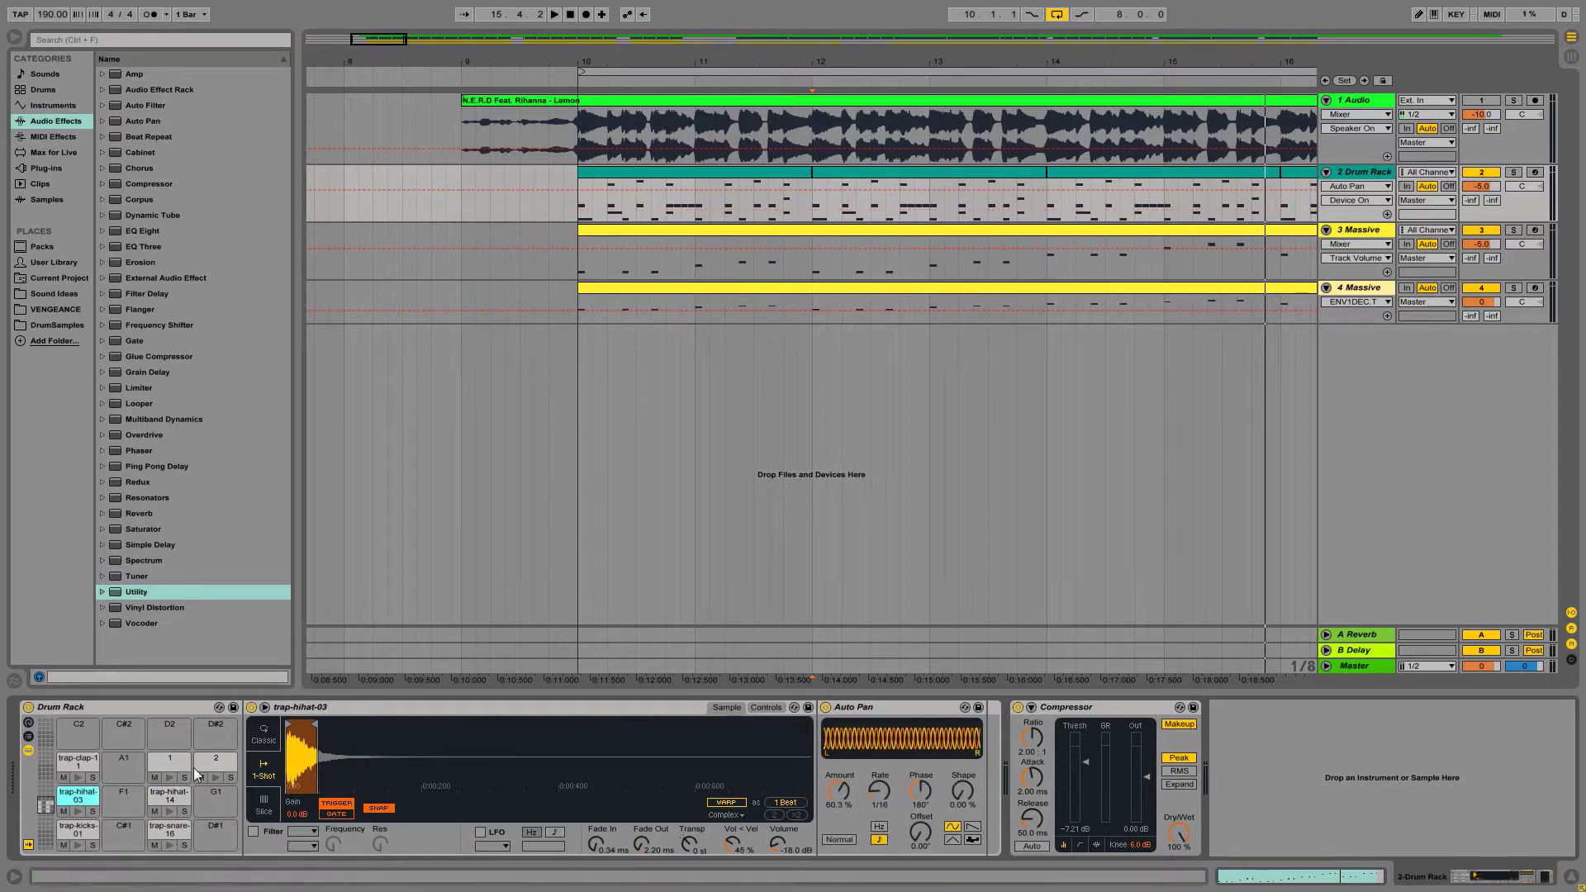
Open the first Drum Rack clip's notes in an enlarged MIDI editor and play the drum pattern.
{"action": "left_click", "coordinate": [783, 304]}
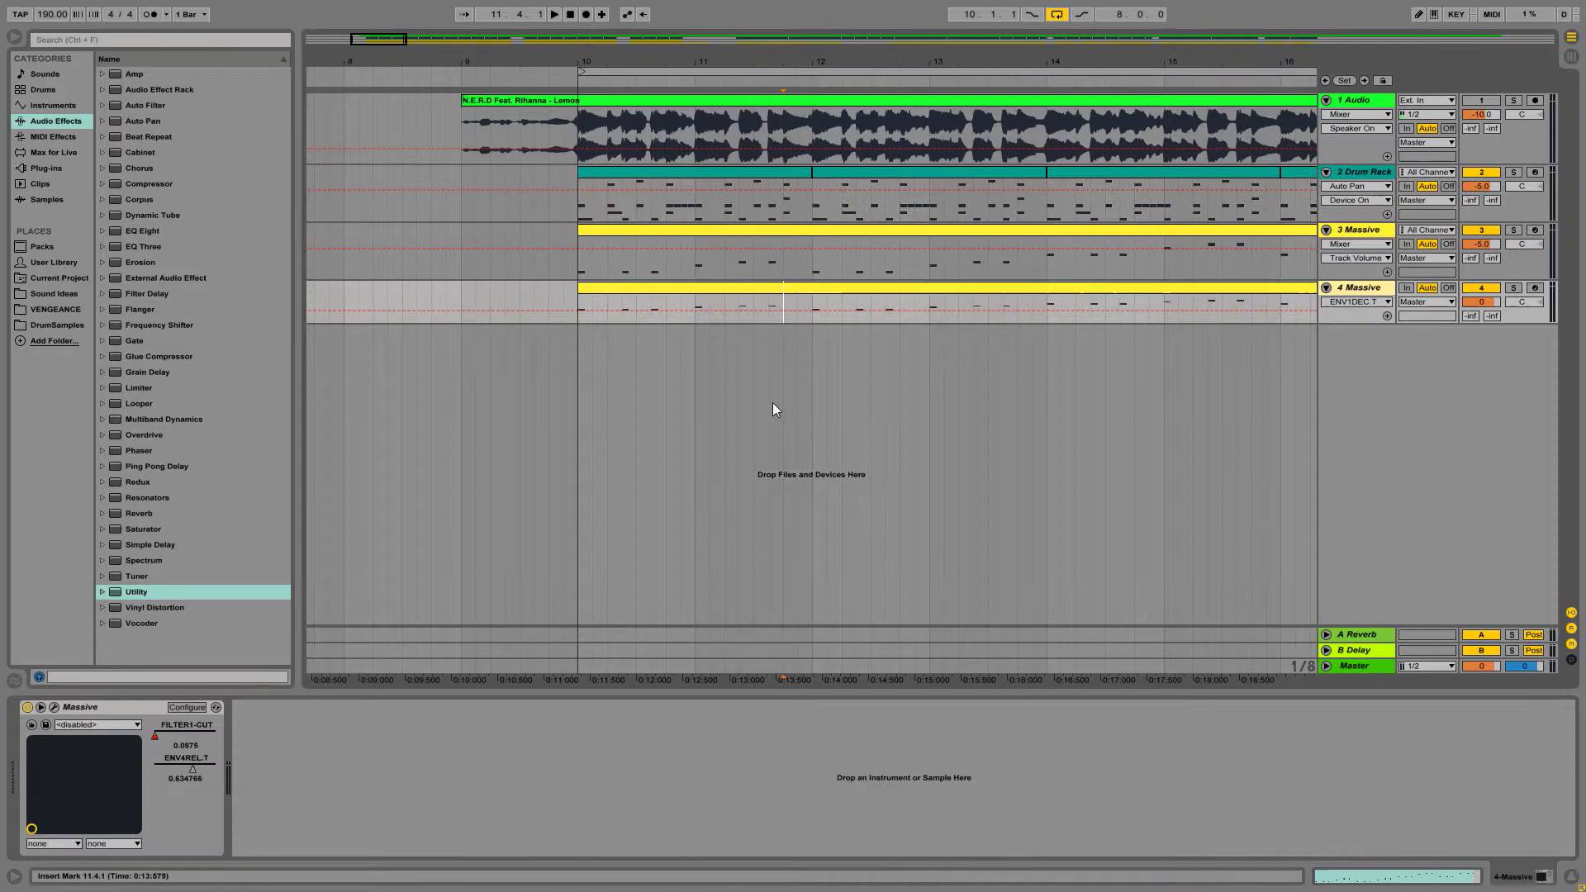
{"action": "double_click", "coordinate": [749, 171]}
{"action": "left_click", "coordinate": [750, 640]}
{"action": "key", "text": "space"}
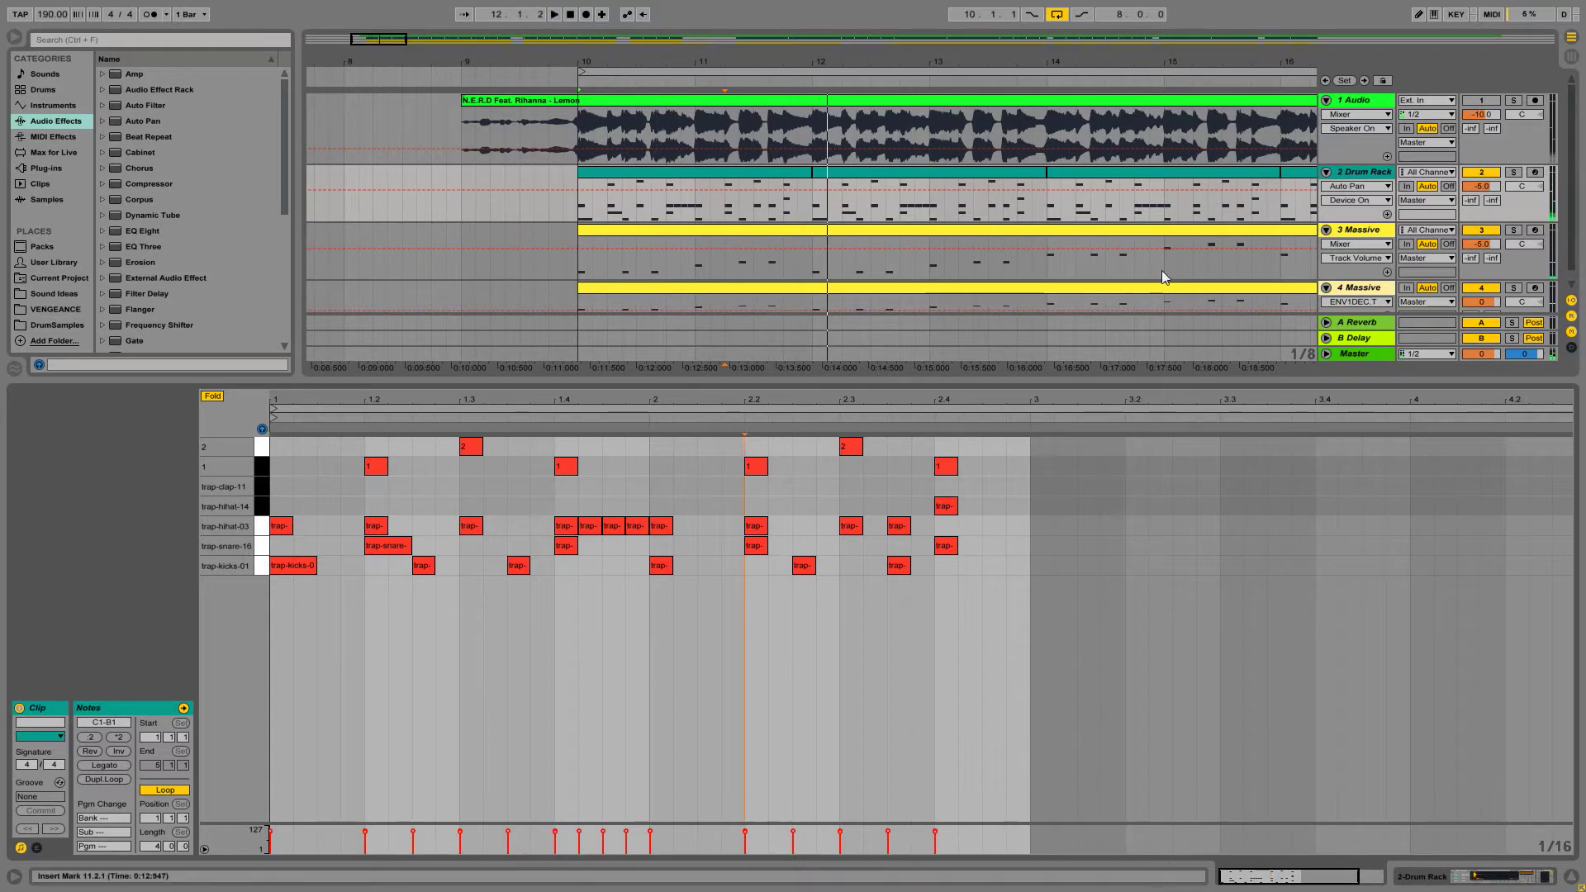
Shrink the MIDI editor and play the arrangement from a point late in bar 11.
{"action": "left_click", "coordinate": [1361, 173]}
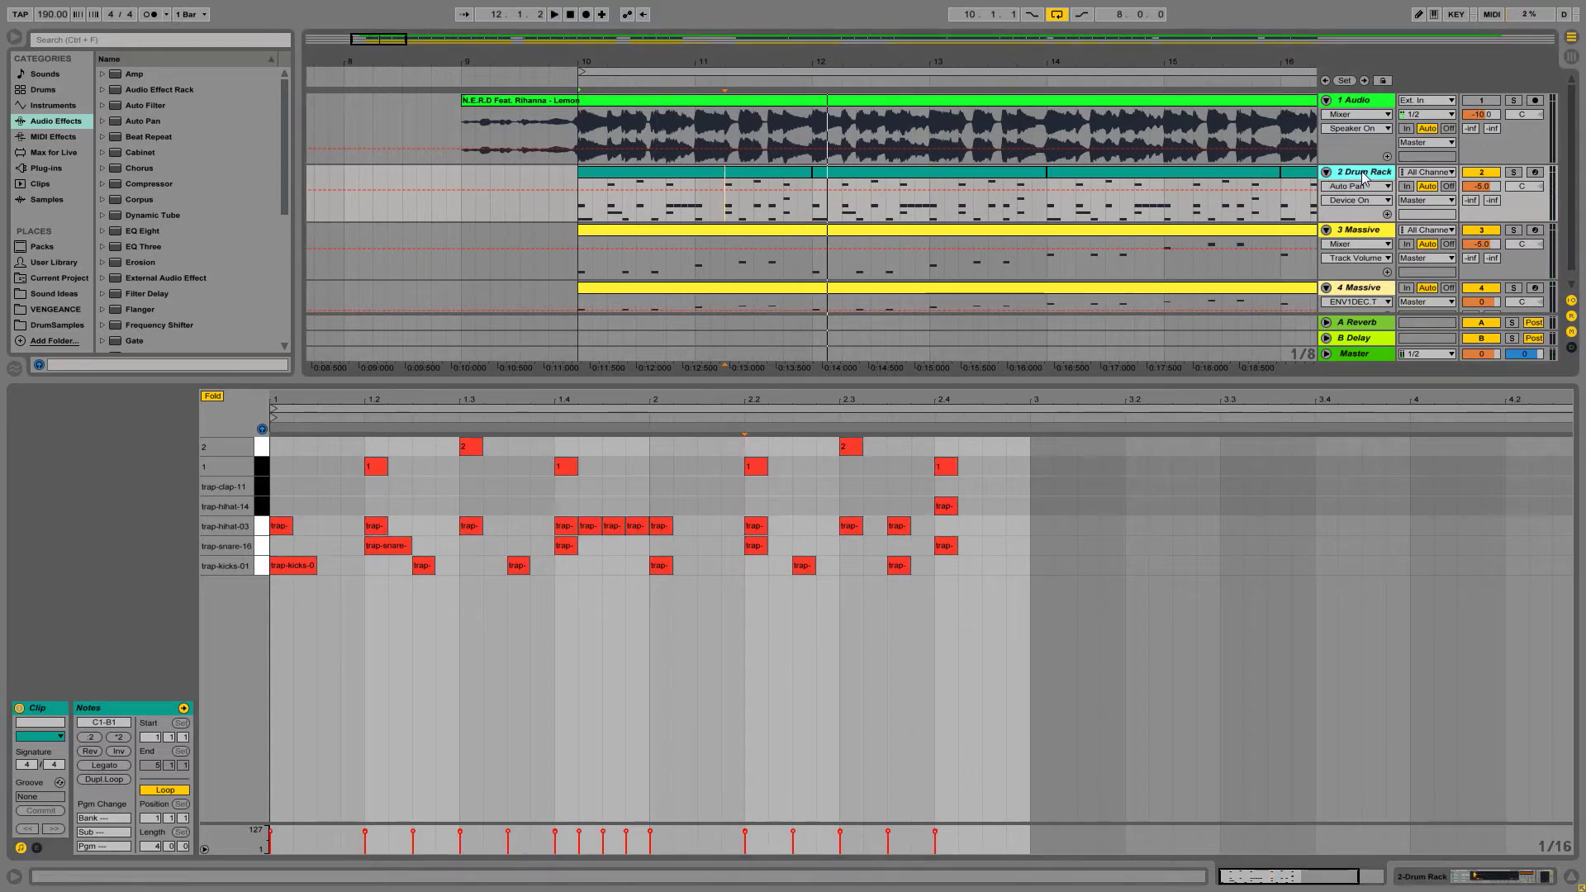
{"action": "left_click_drag", "start_coordinate": [1332, 376], "coordinate": [1332, 693]}
{"action": "left_click", "coordinate": [766, 213]}
{"action": "key", "text": "space"}
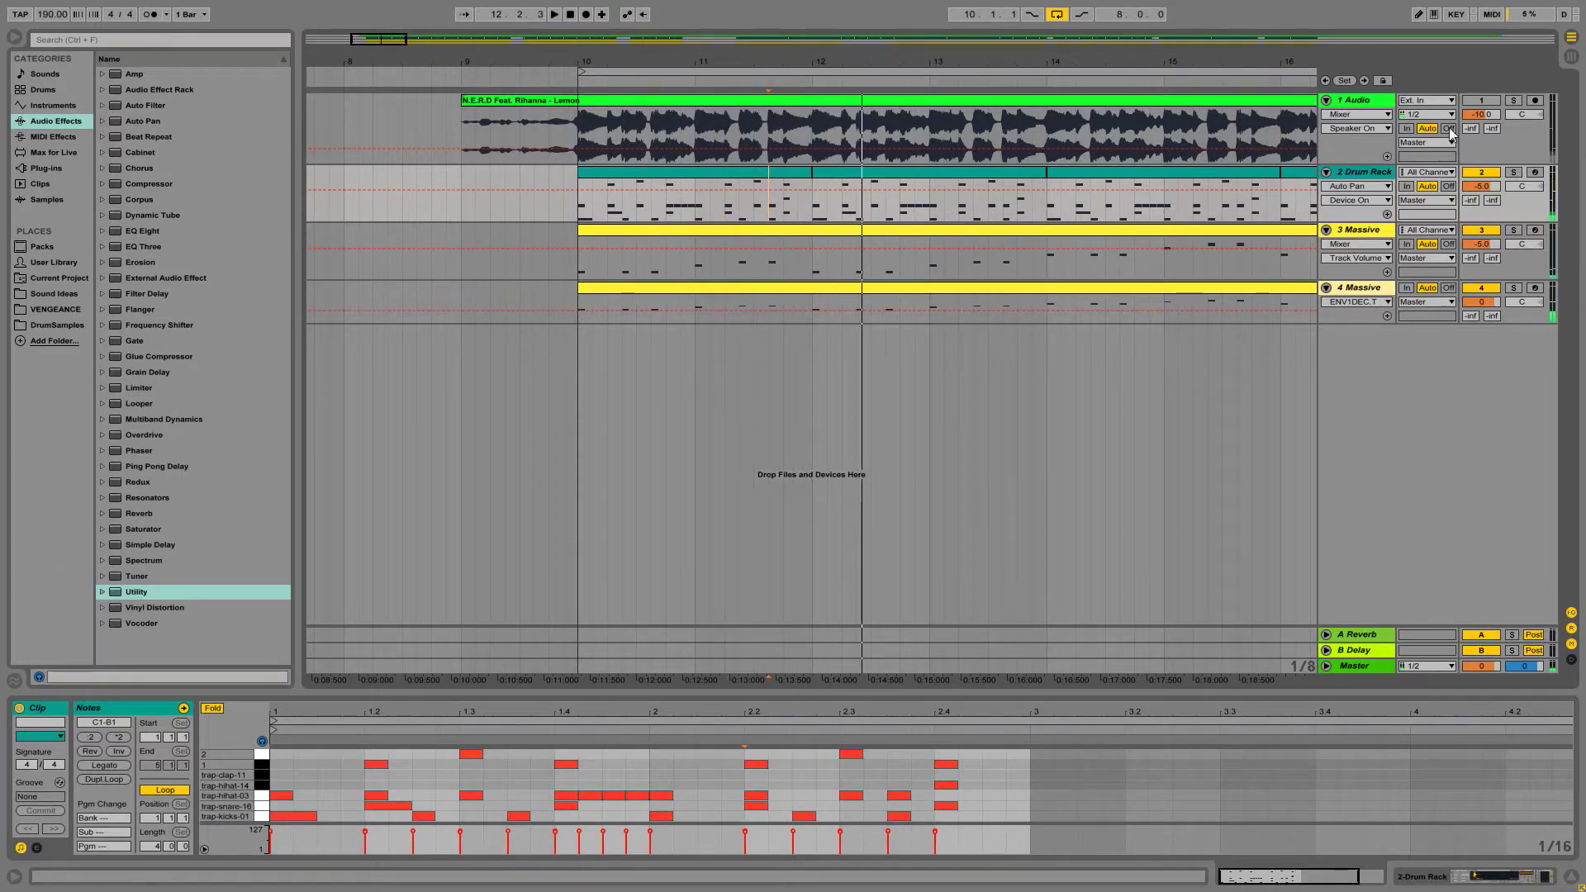
Show the 3 Massive track's devices and audition the Audio reference track in solo, ending with all solos off.
{"action": "left_click", "coordinate": [1513, 229]}
{"action": "left_click", "coordinate": [1375, 233]}
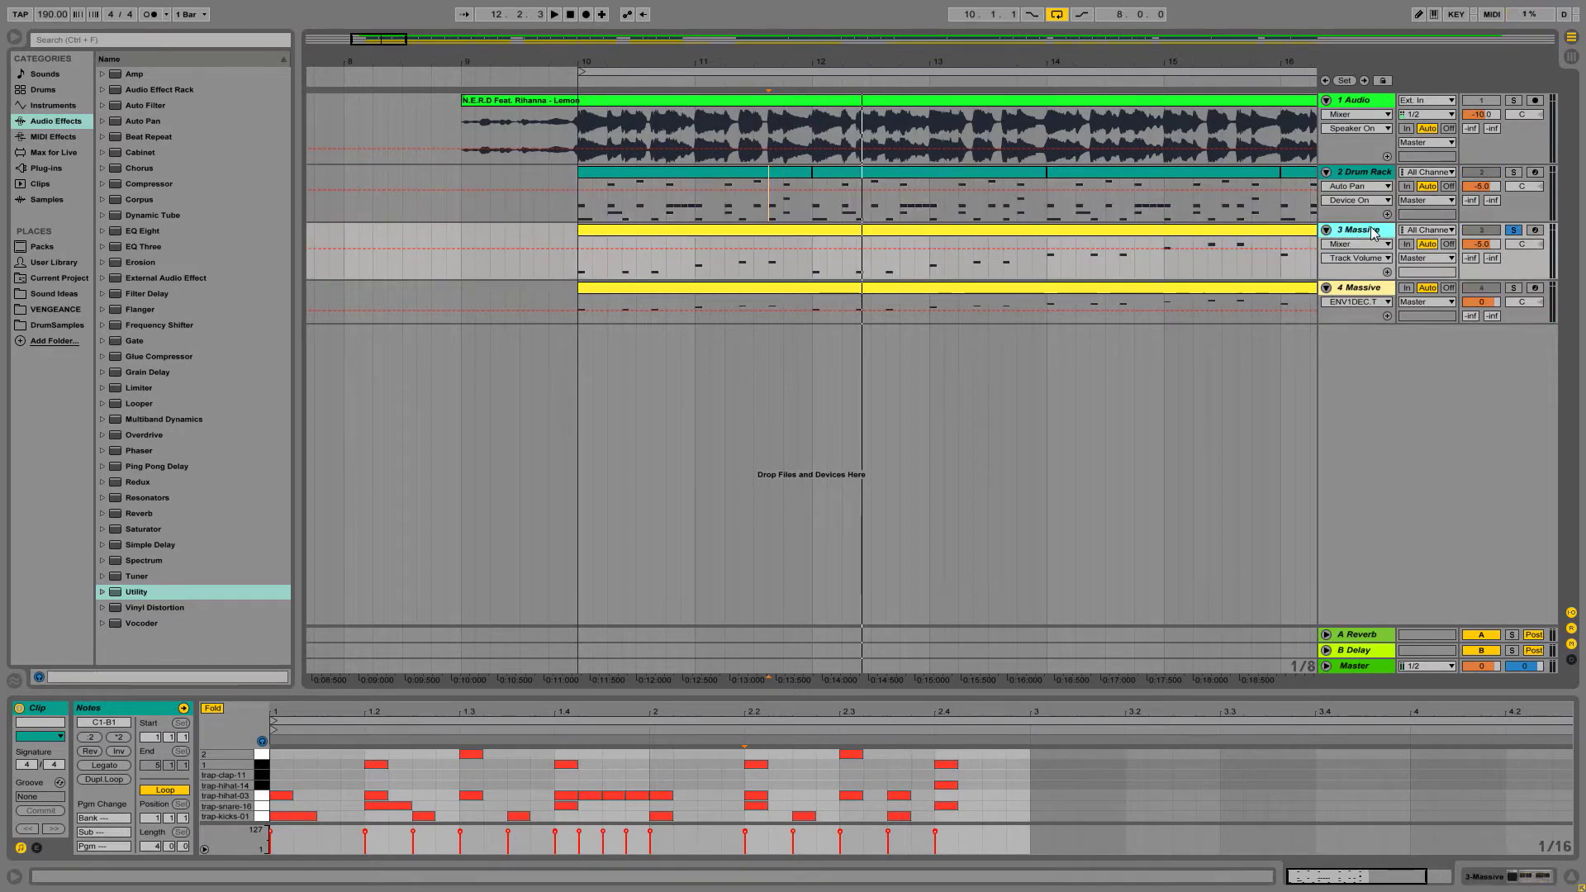
{"action": "left_click", "coordinate": [1374, 233]}
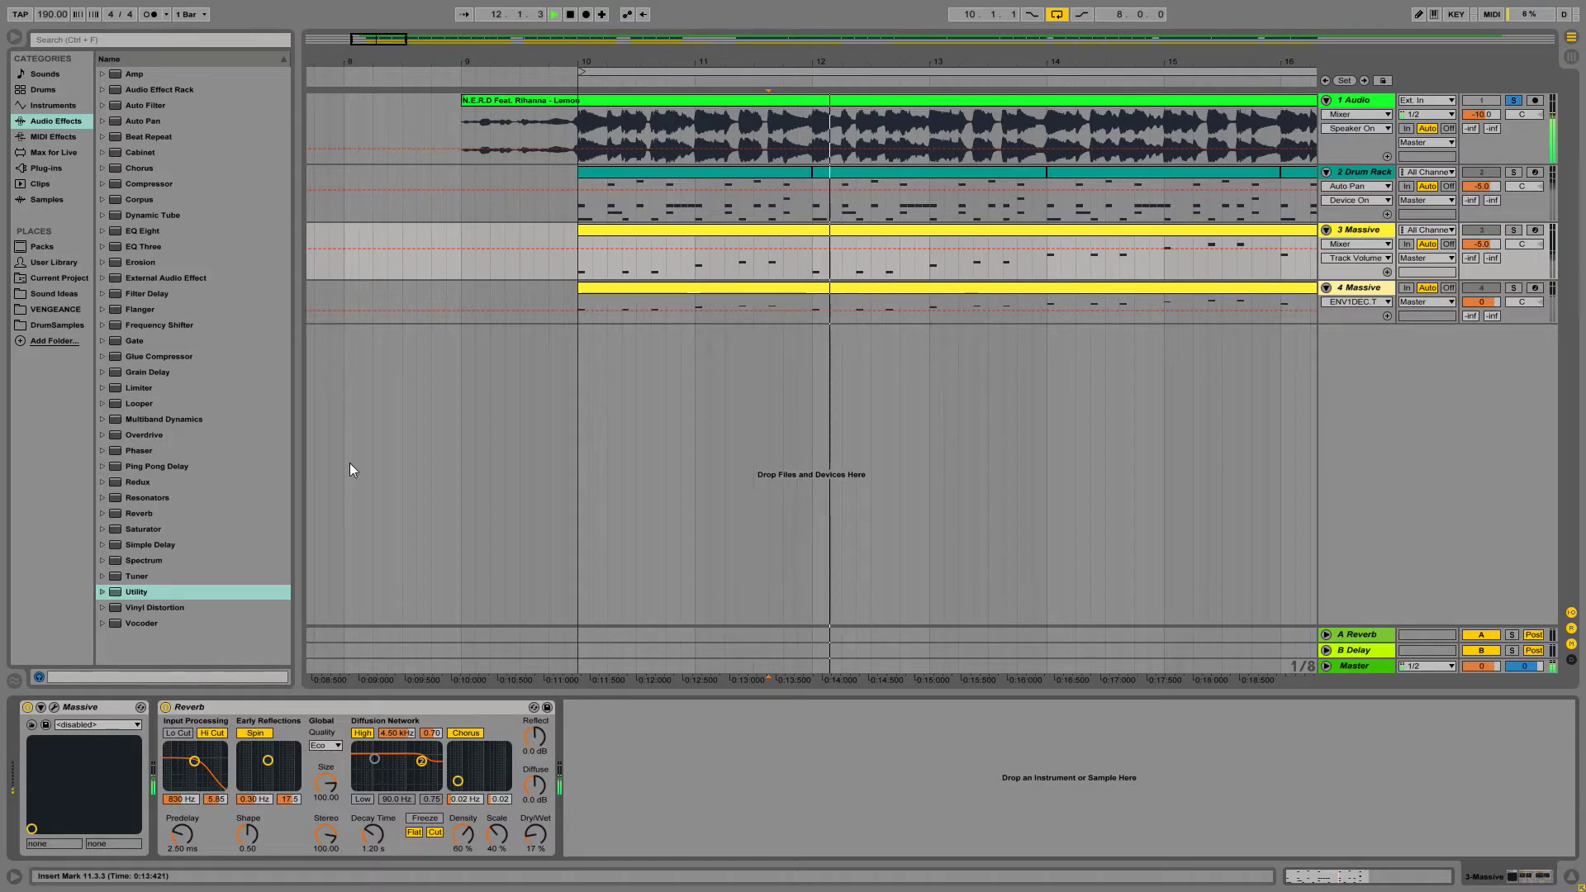
{"action": "left_click", "coordinate": [1366, 235]}
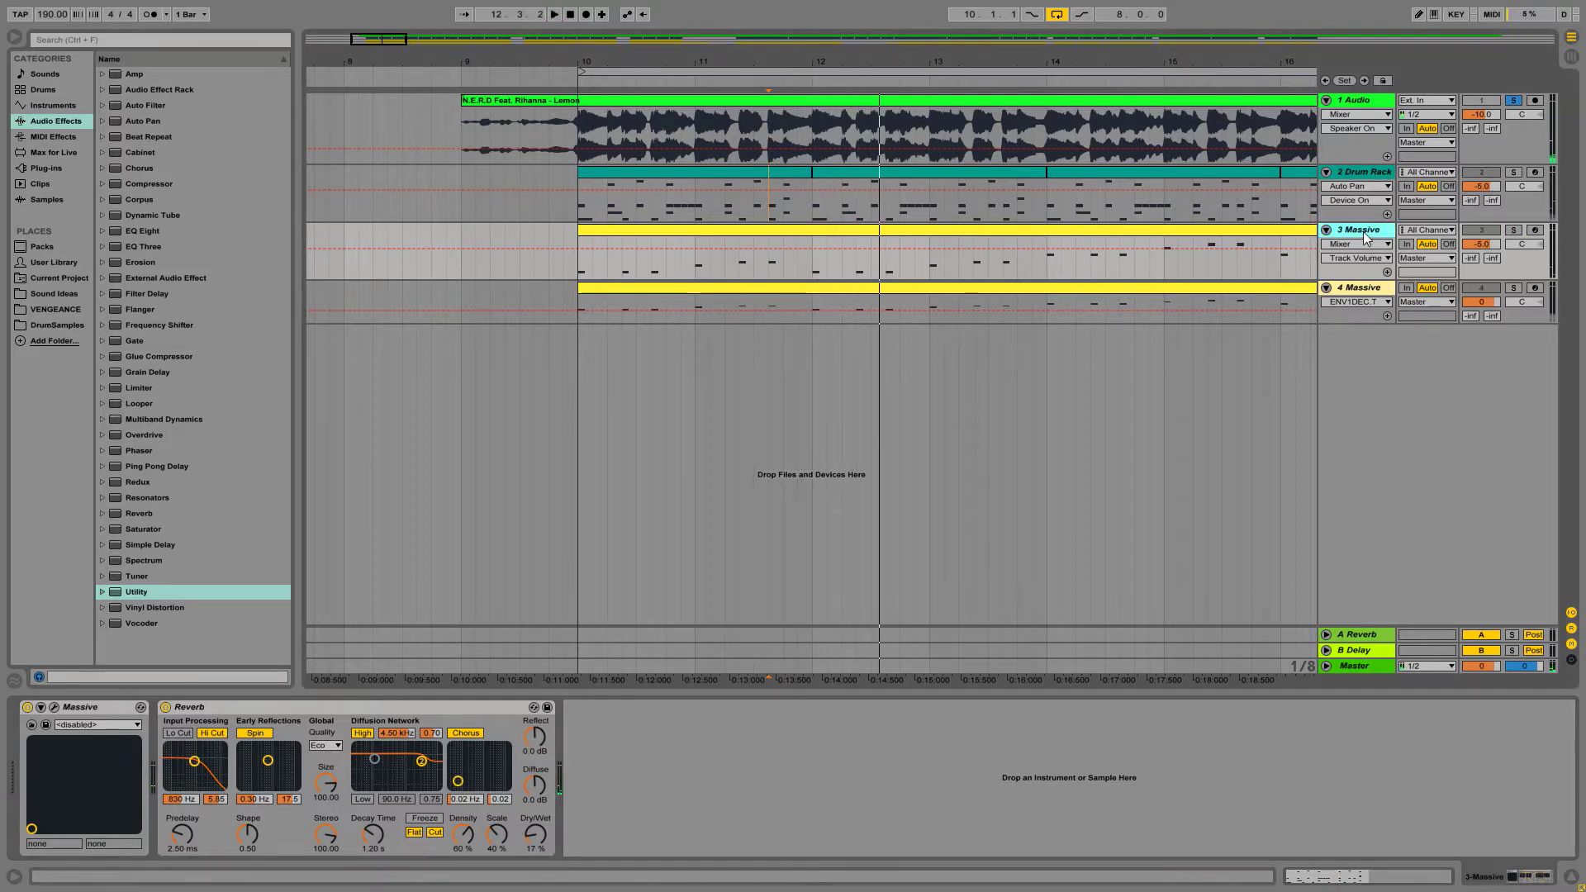
{"action": "left_click", "coordinate": [1513, 100]}
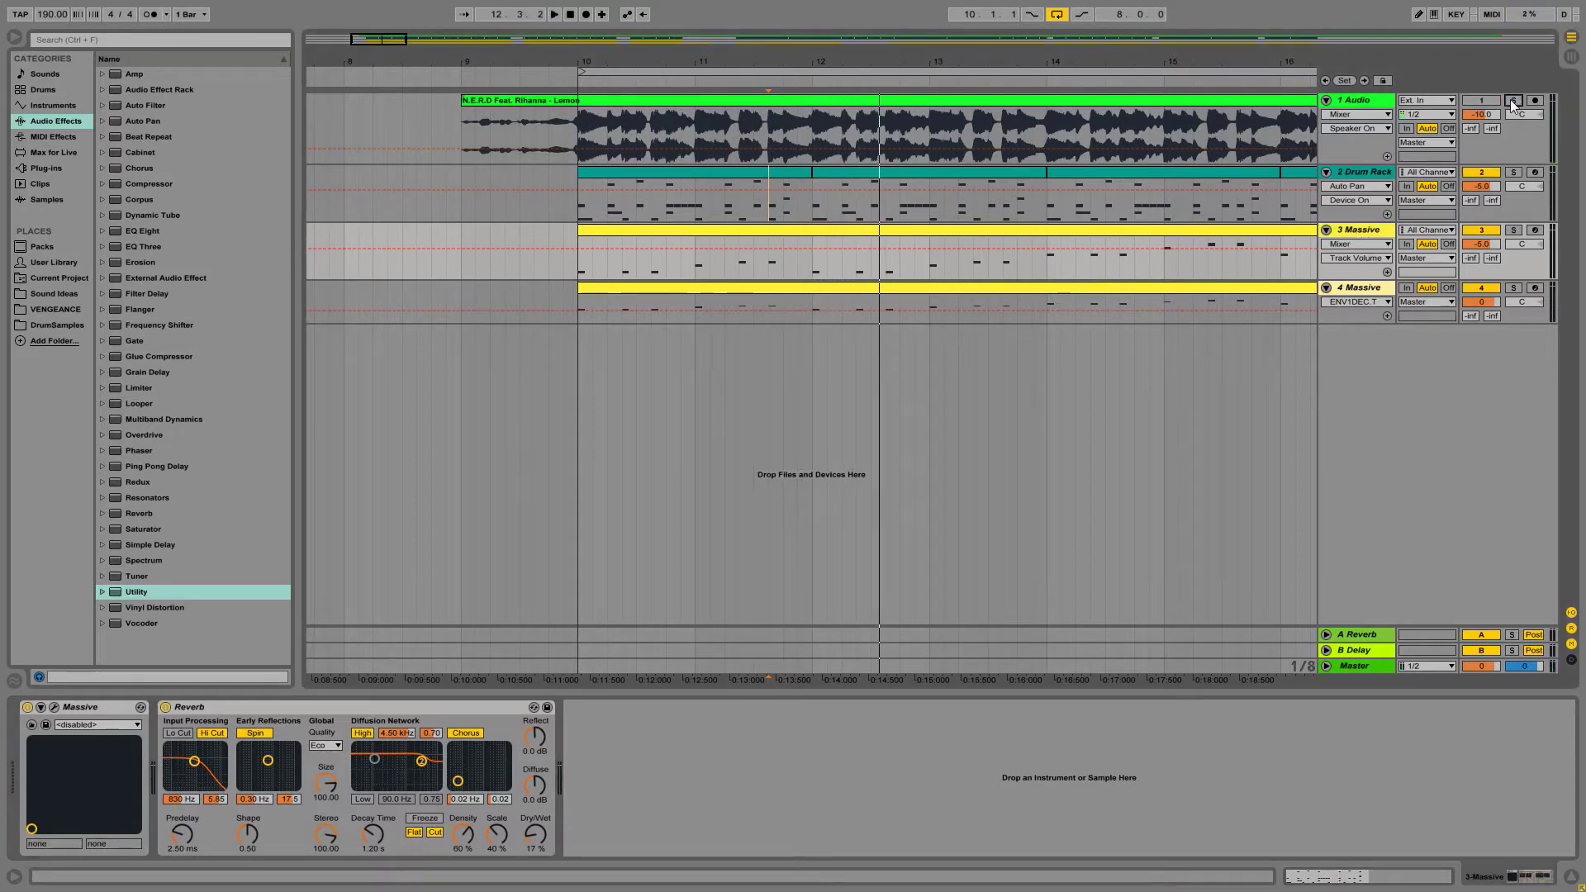
Duplicate the 3 Massive track, and mute the Drum Rack, the original 3 Massive and the 5 Massive tracks.
{"action": "right_click", "coordinate": [1367, 240]}
{"action": "left_click", "coordinate": [1371, 276]}
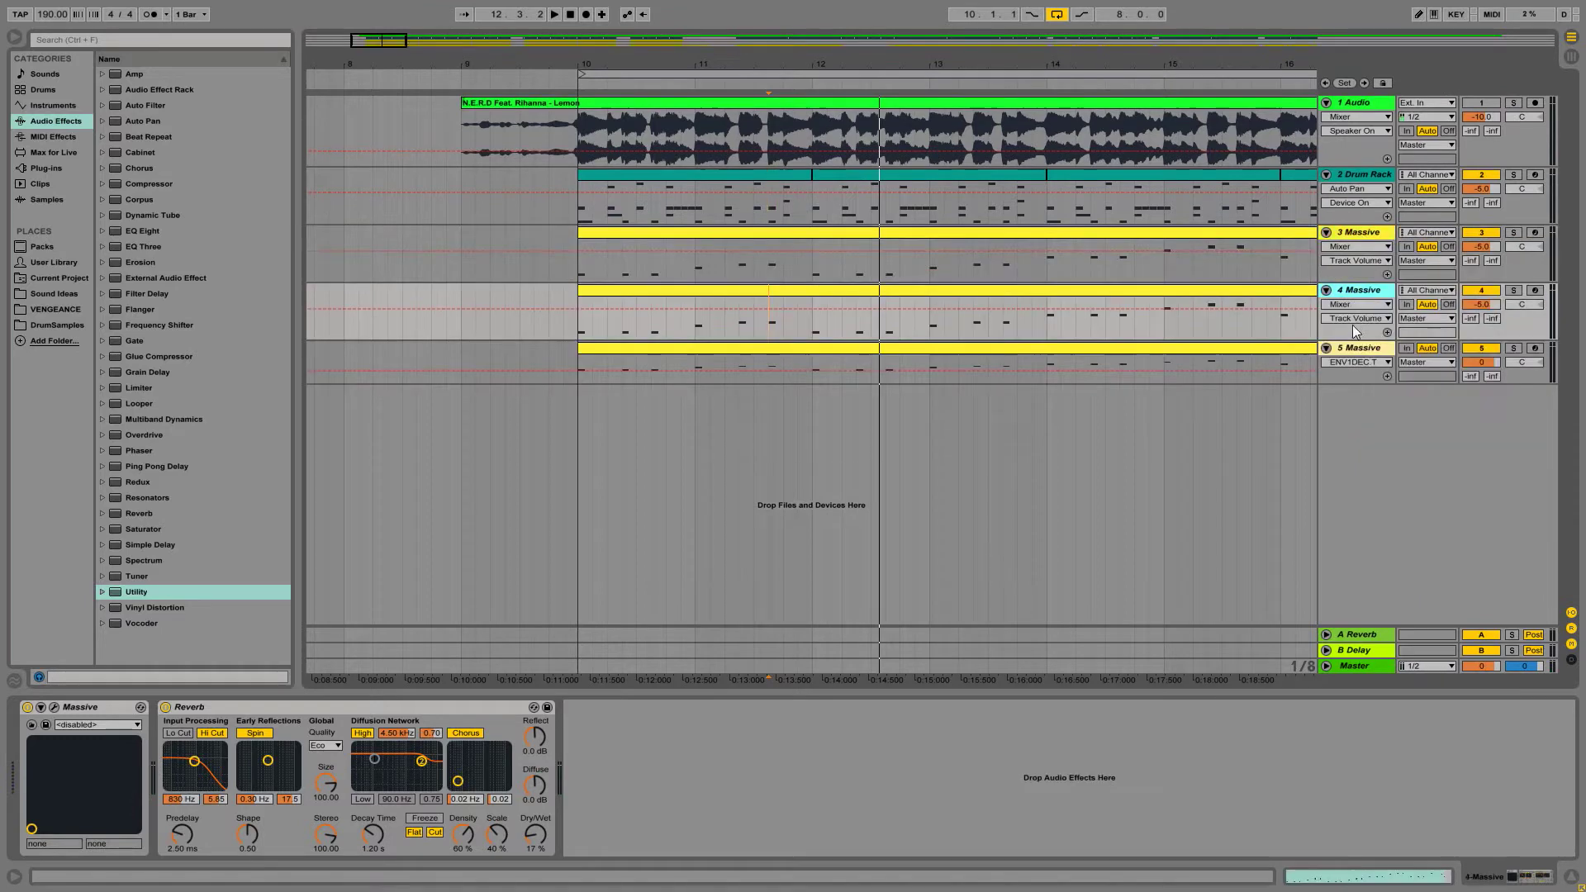
{"action": "left_click", "coordinate": [1492, 234]}
{"action": "left_click", "coordinate": [1482, 348]}
{"action": "left_click", "coordinate": [1481, 174]}
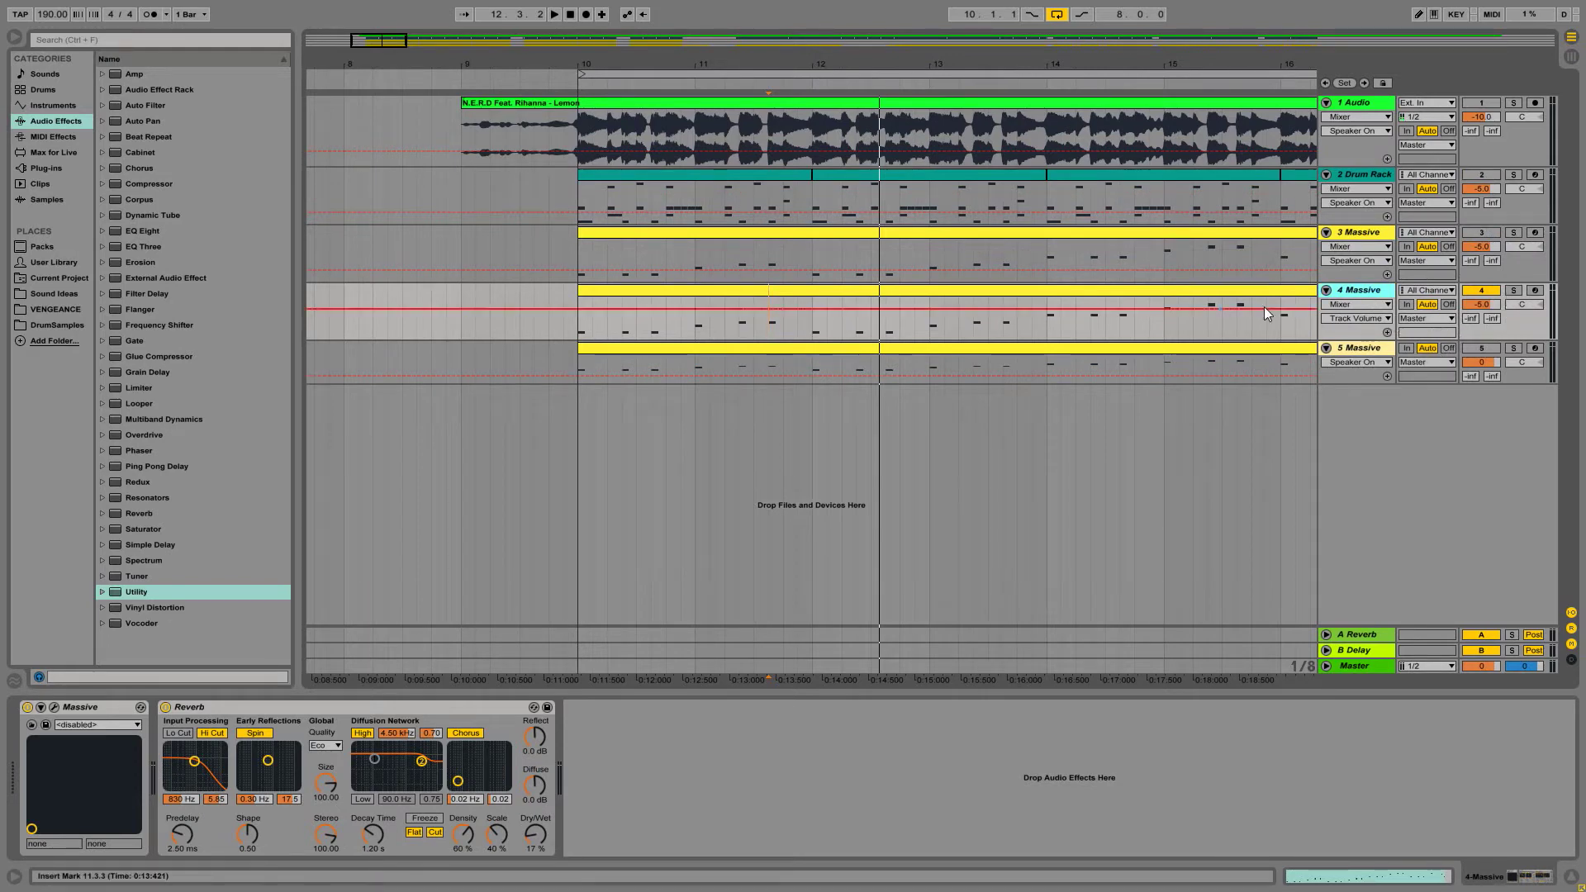
Check the duplicated track's Reverb and open its Massive synth editor window.
{"action": "left_click", "coordinate": [280, 709]}
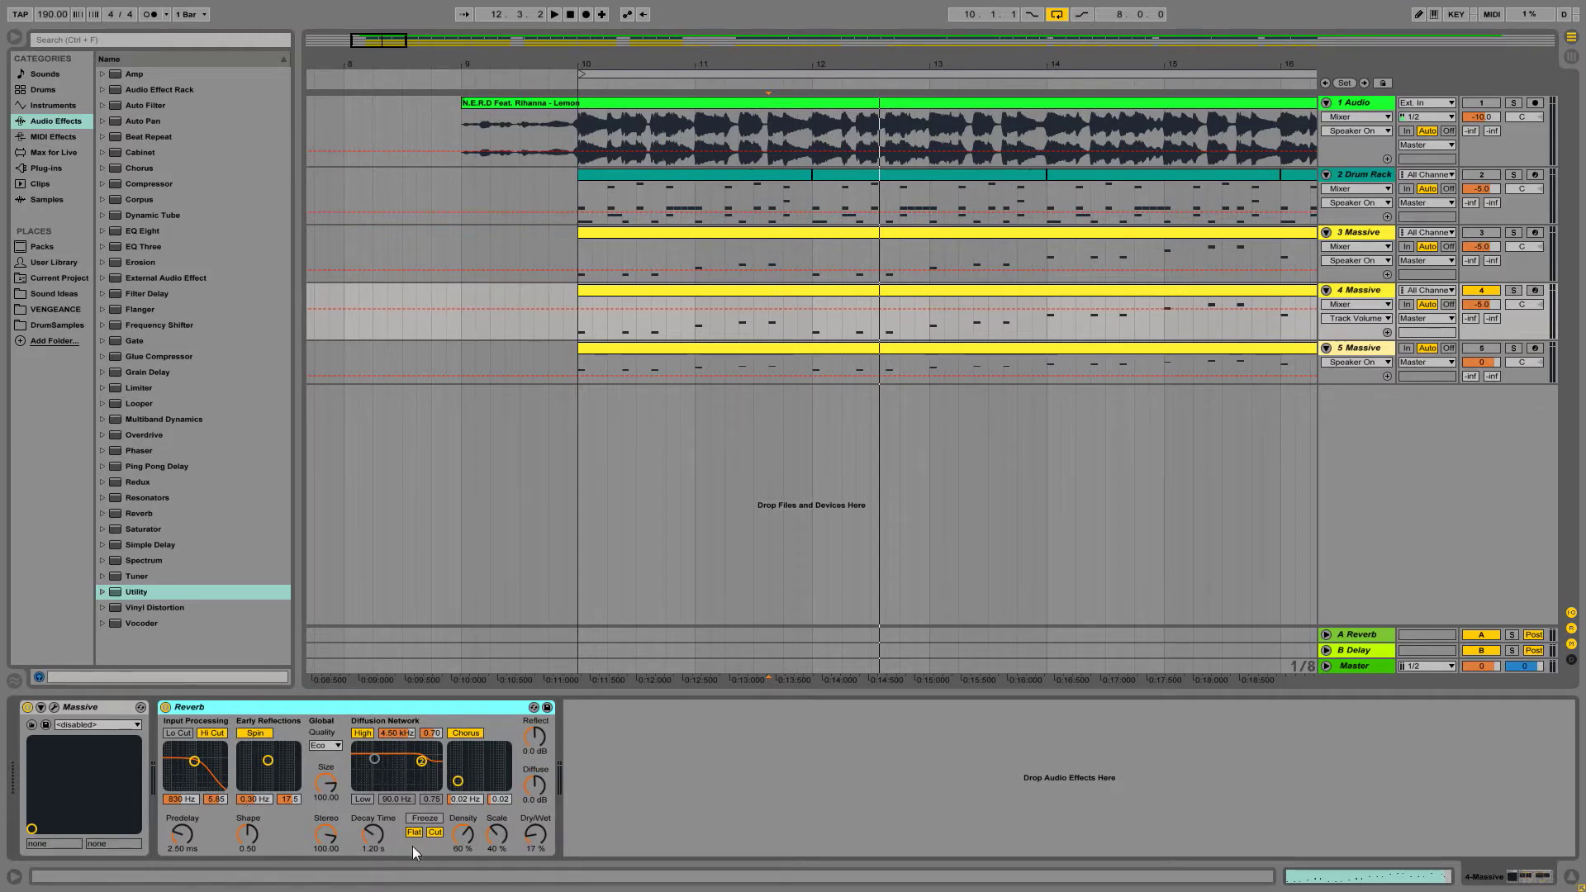
{"action": "left_click", "coordinate": [106, 708]}
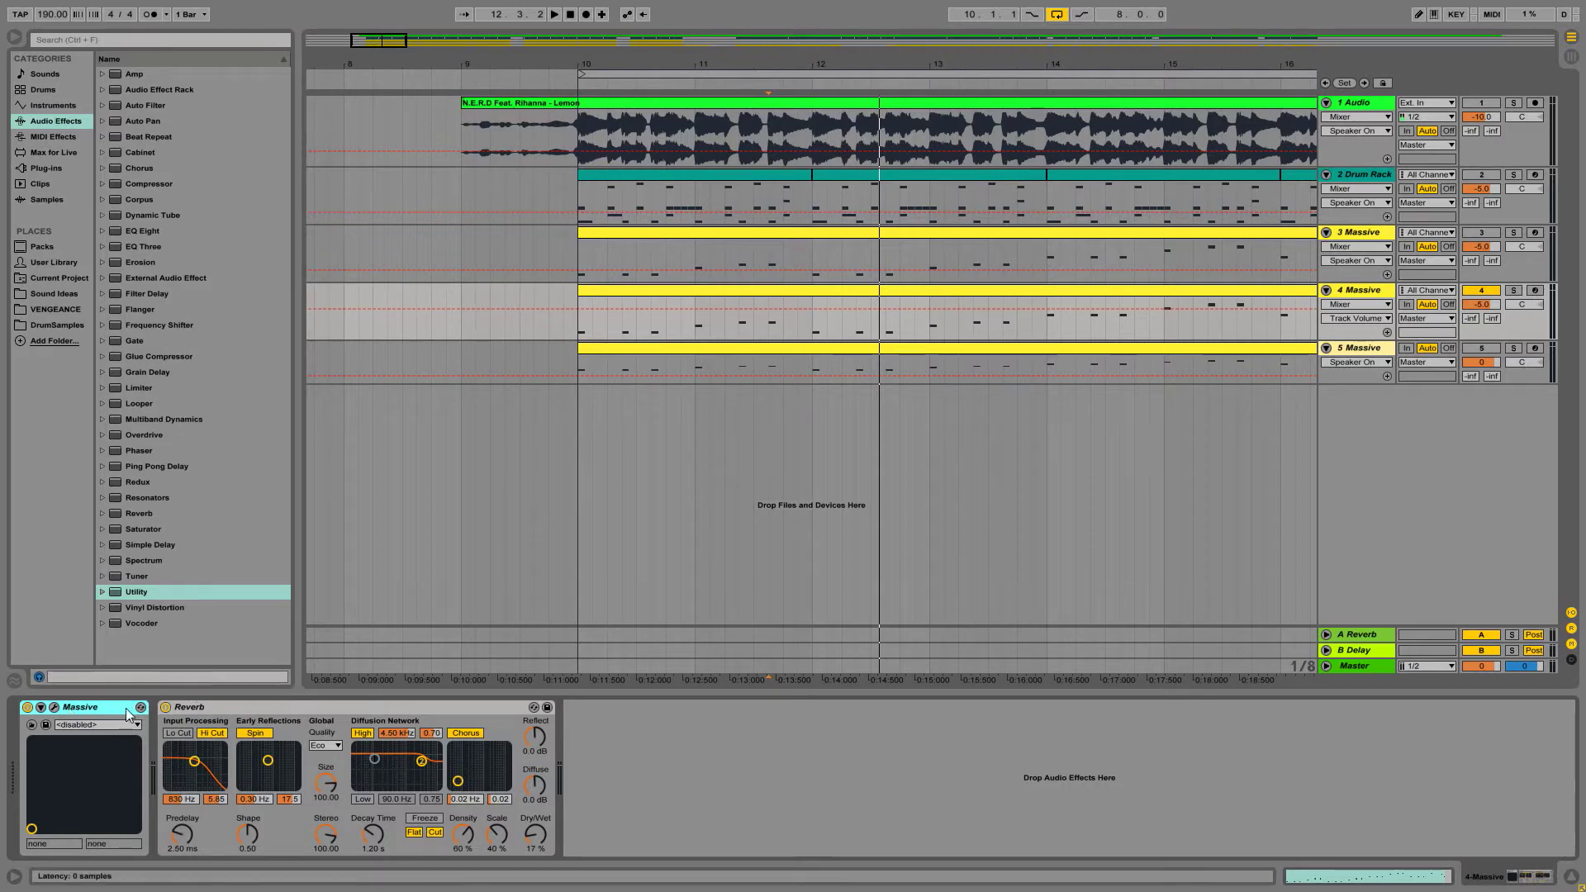
{"action": "left_click", "coordinate": [55, 708]}
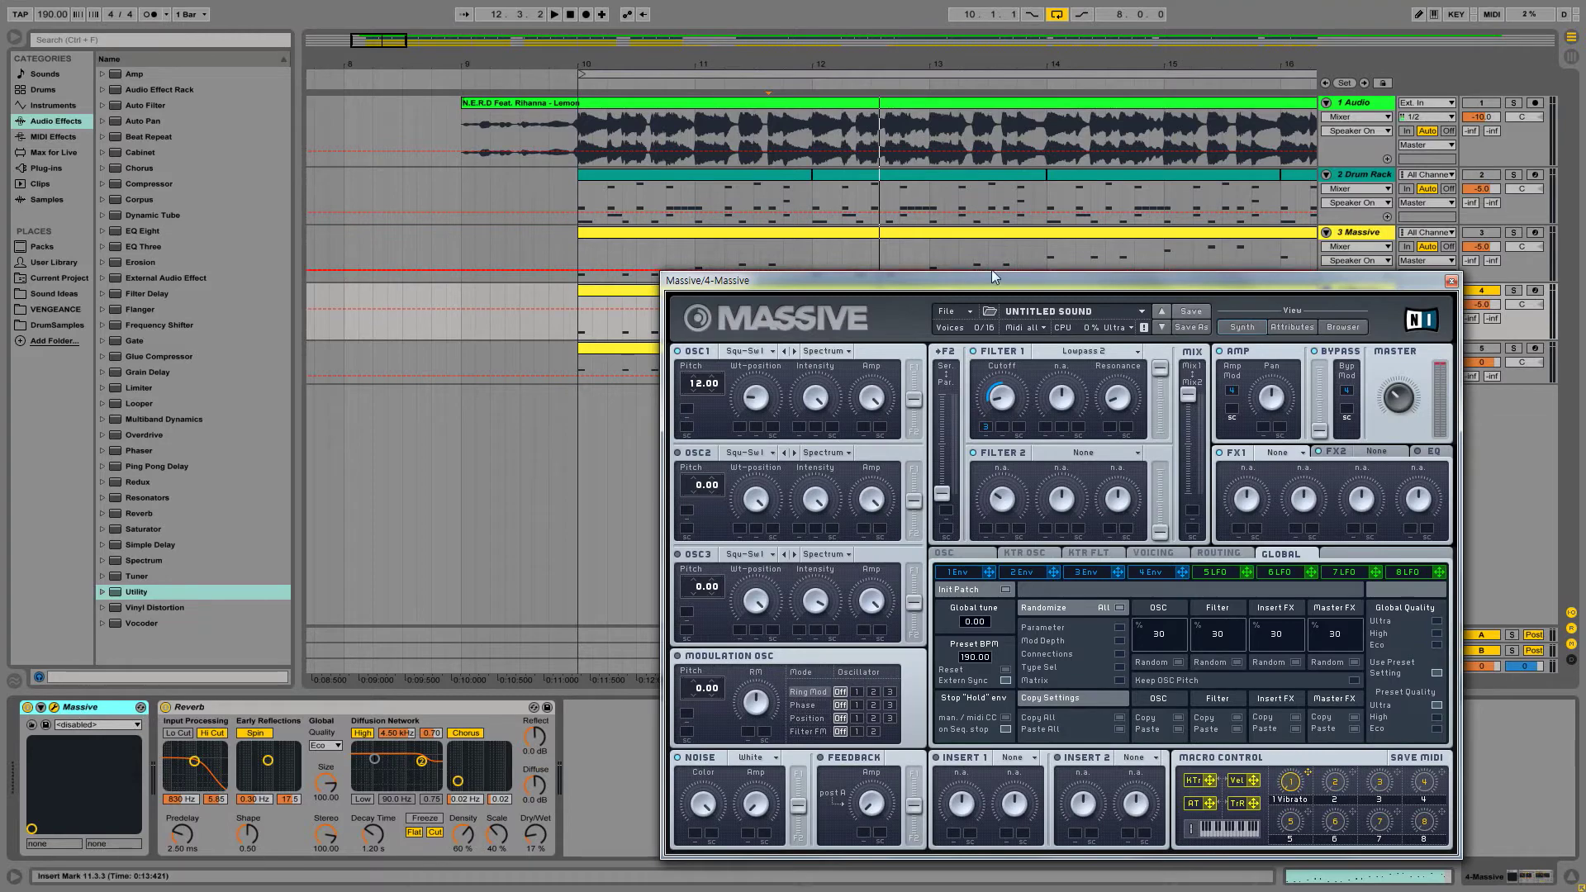
Reset the duplicated track's Massive synth to a blank new sound and reposition its editor window above the device view.
{"action": "left_click_drag", "start_coordinate": [991, 270], "coordinate": [1041, 128]}
{"action": "left_click_drag", "start_coordinate": [851, 127], "coordinate": [818, 144]}
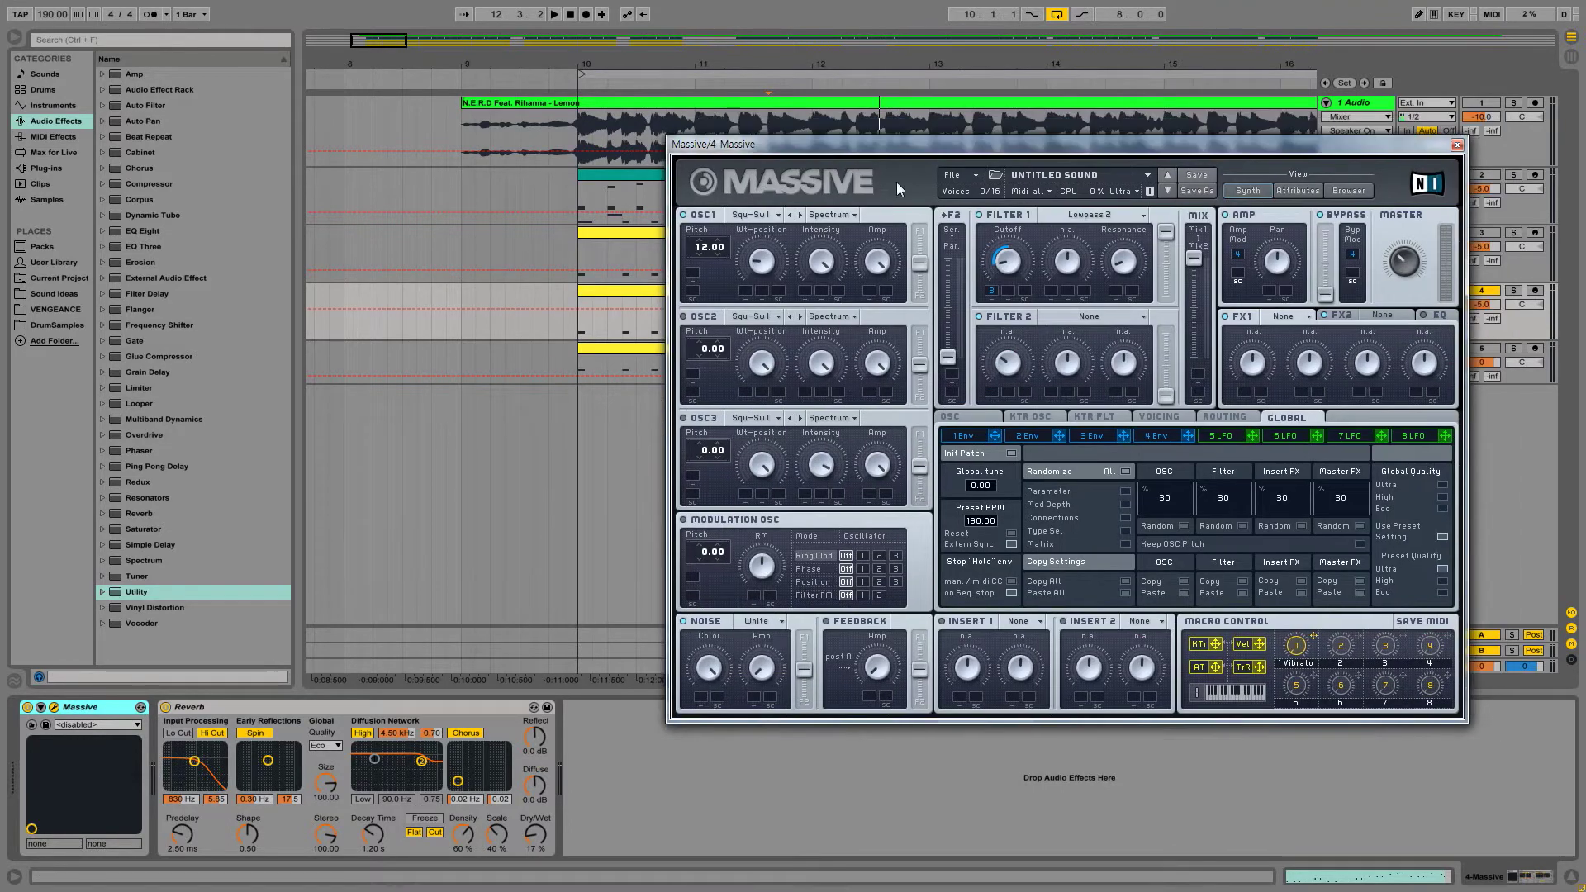
{"action": "left_click", "coordinate": [971, 175]}
{"action": "left_click", "coordinate": [973, 176]}
{"action": "left_click_drag", "start_coordinate": [1082, 144], "coordinate": [968, 176]}
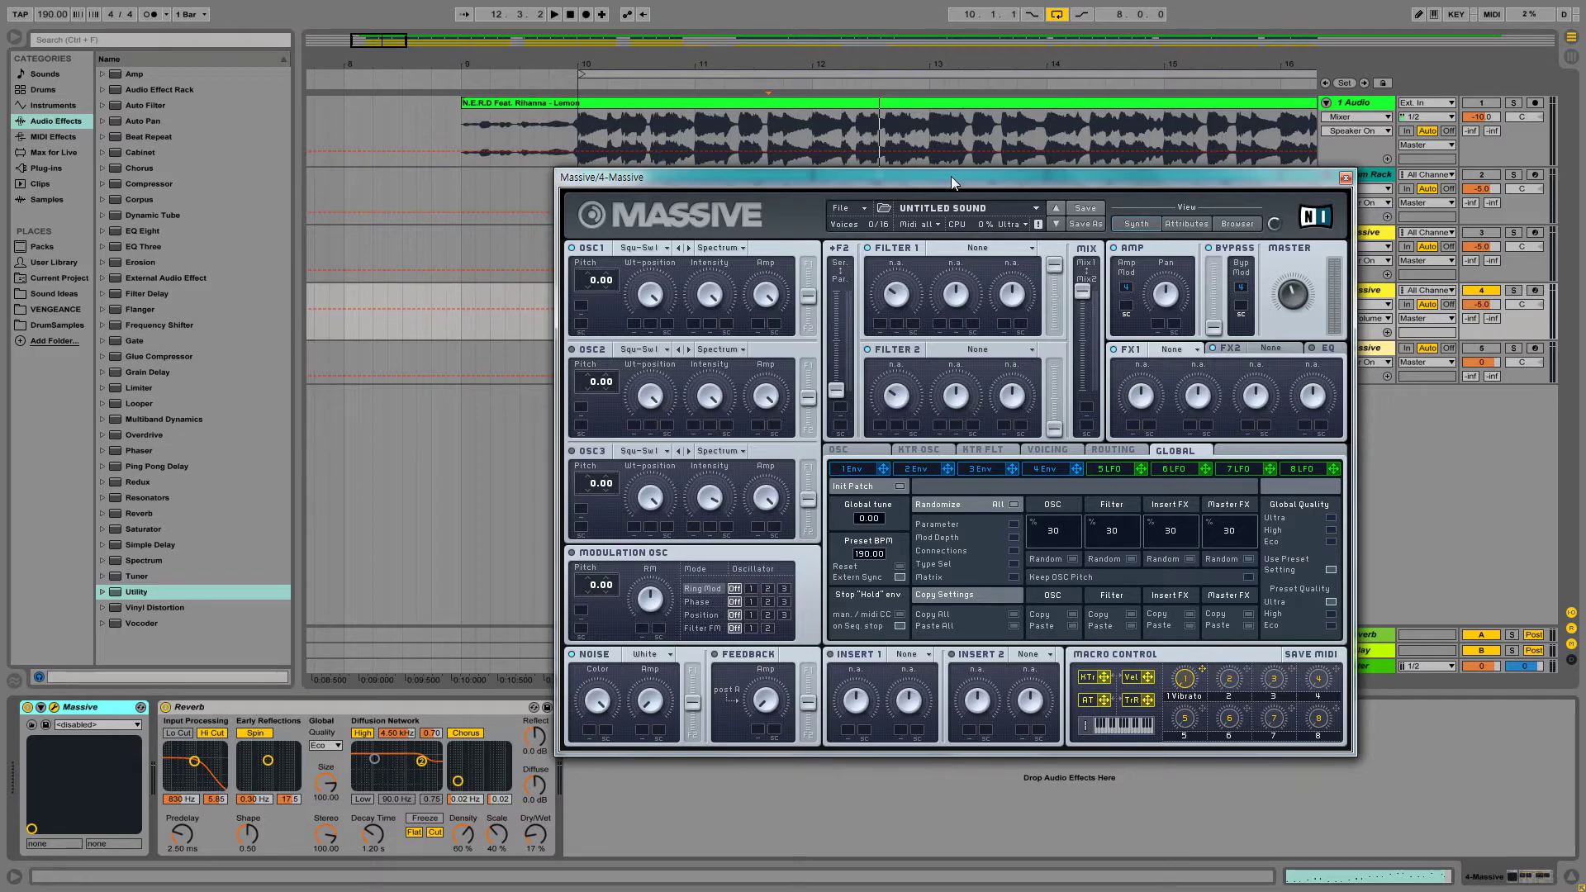
Audition the Audio reference track in solo, turn its solo off, and play the blank Massive patch.
{"action": "left_click", "coordinate": [1511, 104]}
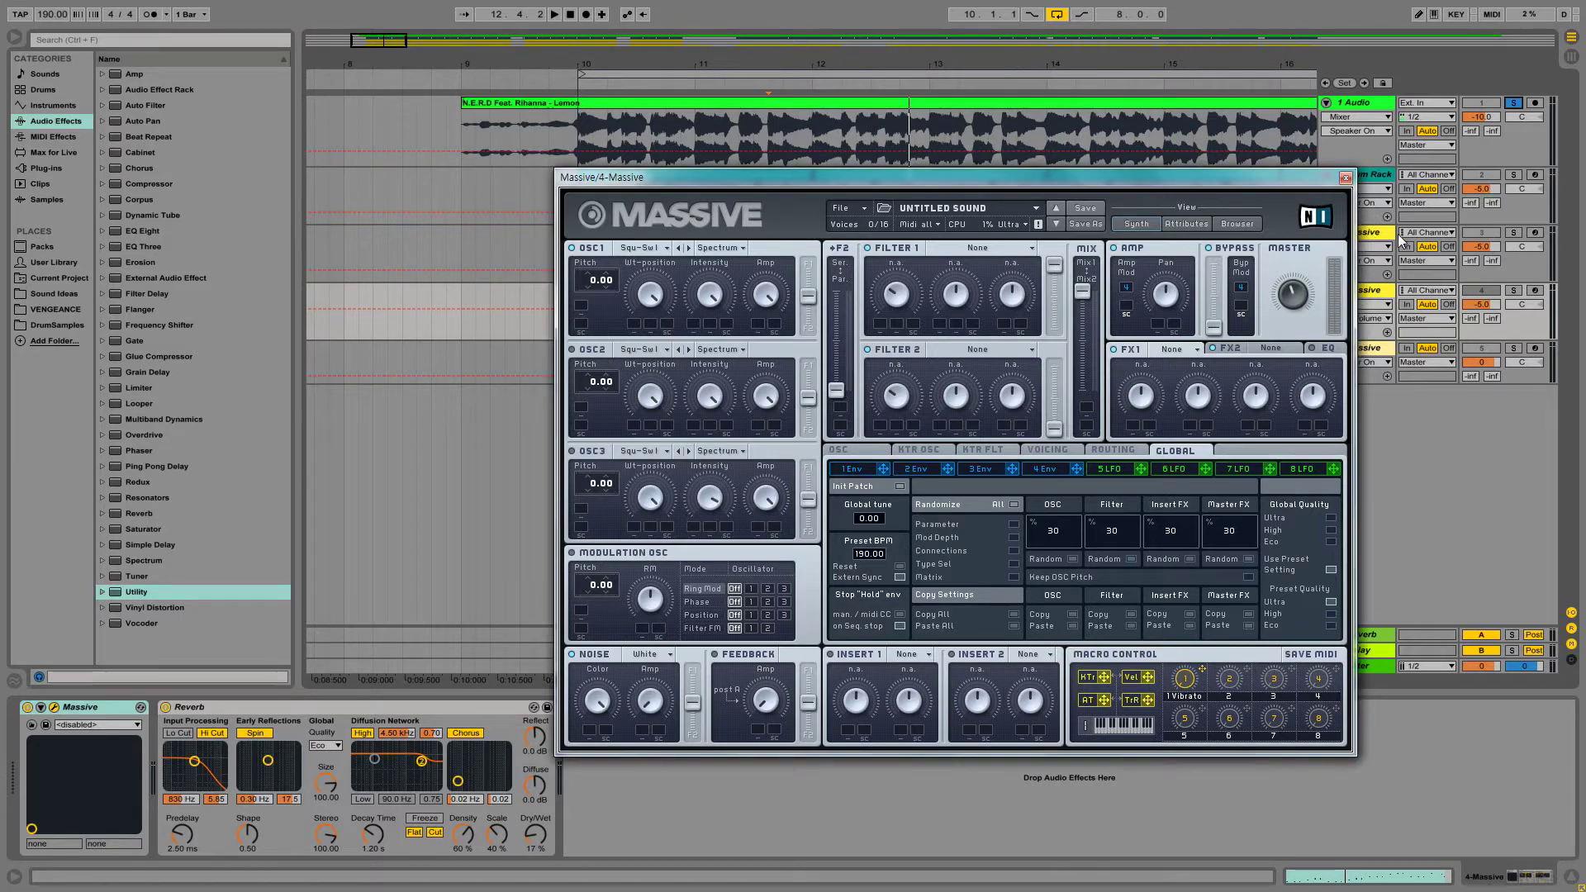
{"action": "left_click", "coordinate": [1295, 319]}
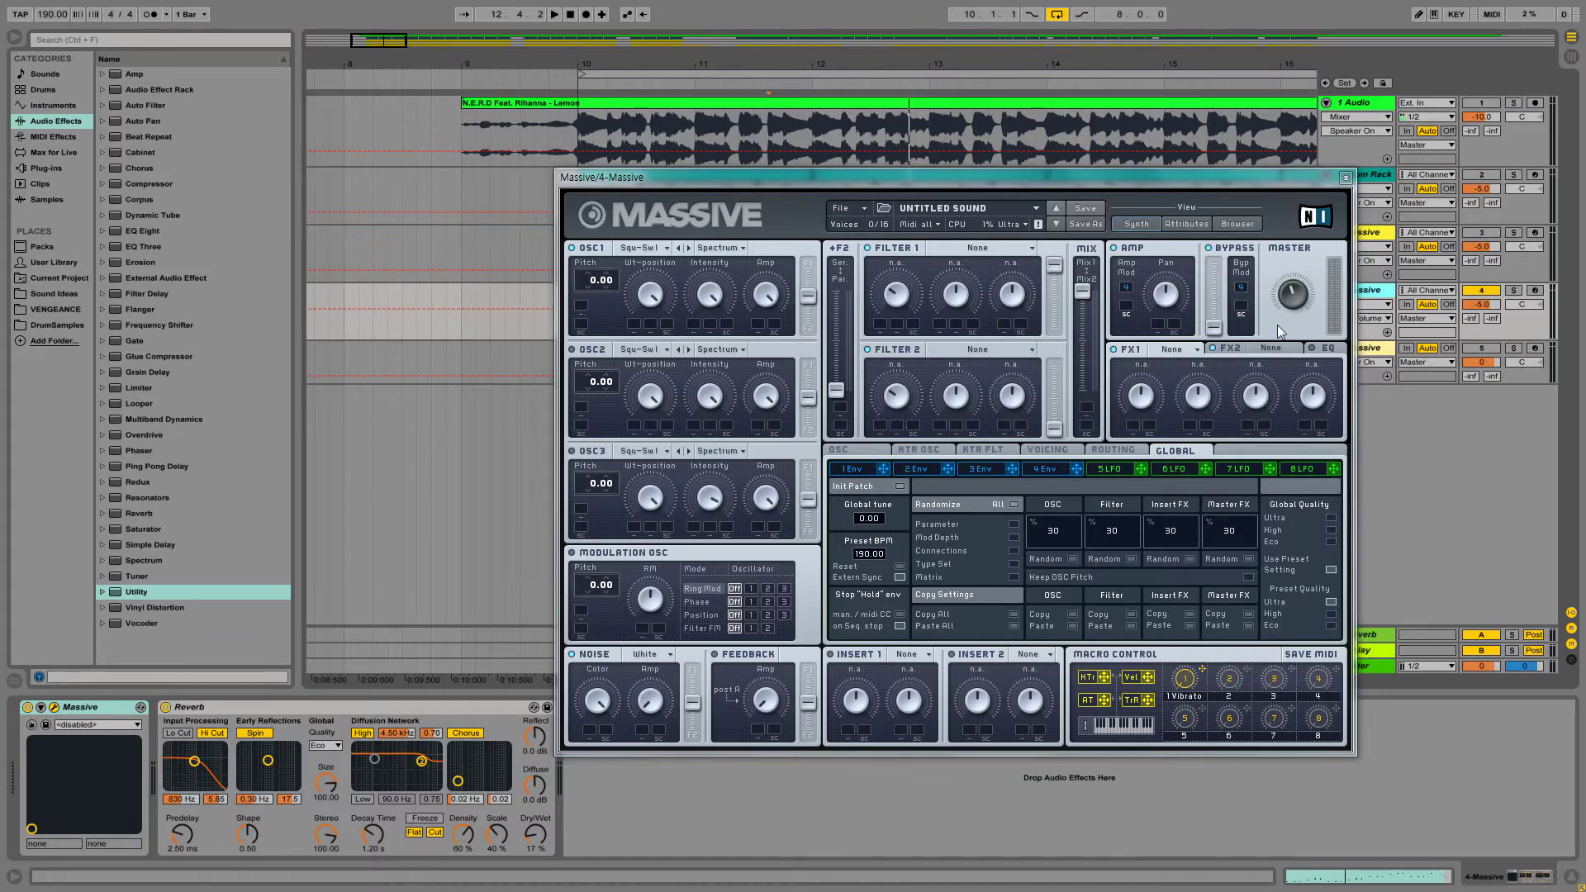
{"action": "left_click_drag", "start_coordinate": [737, 182], "coordinate": [773, 127]}
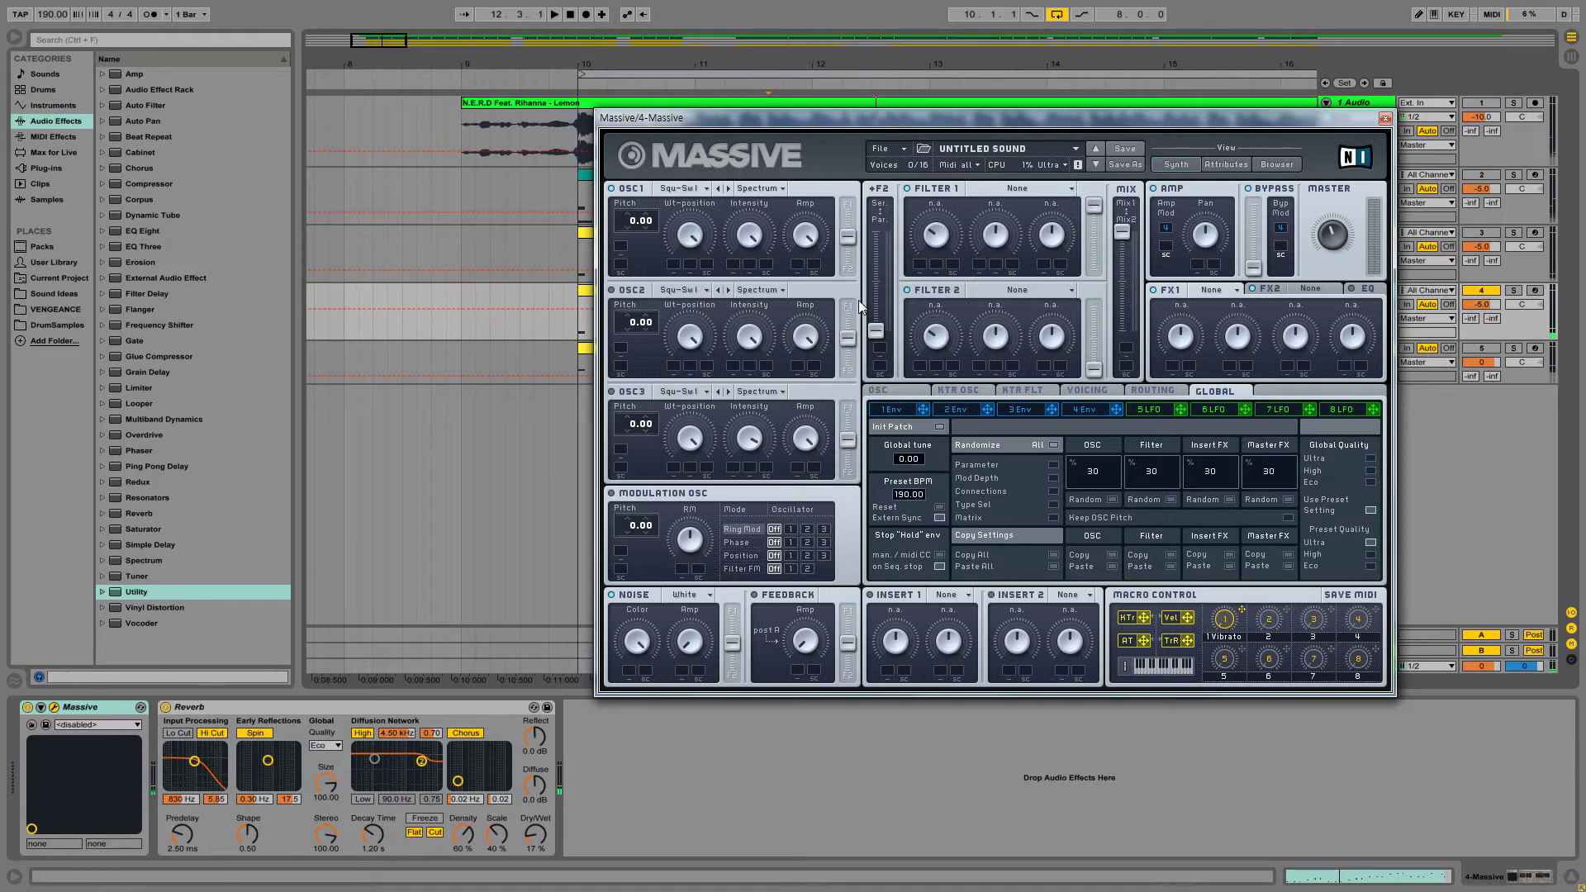
{"action": "key", "text": "space"}
{"action": "key", "text": "space"}
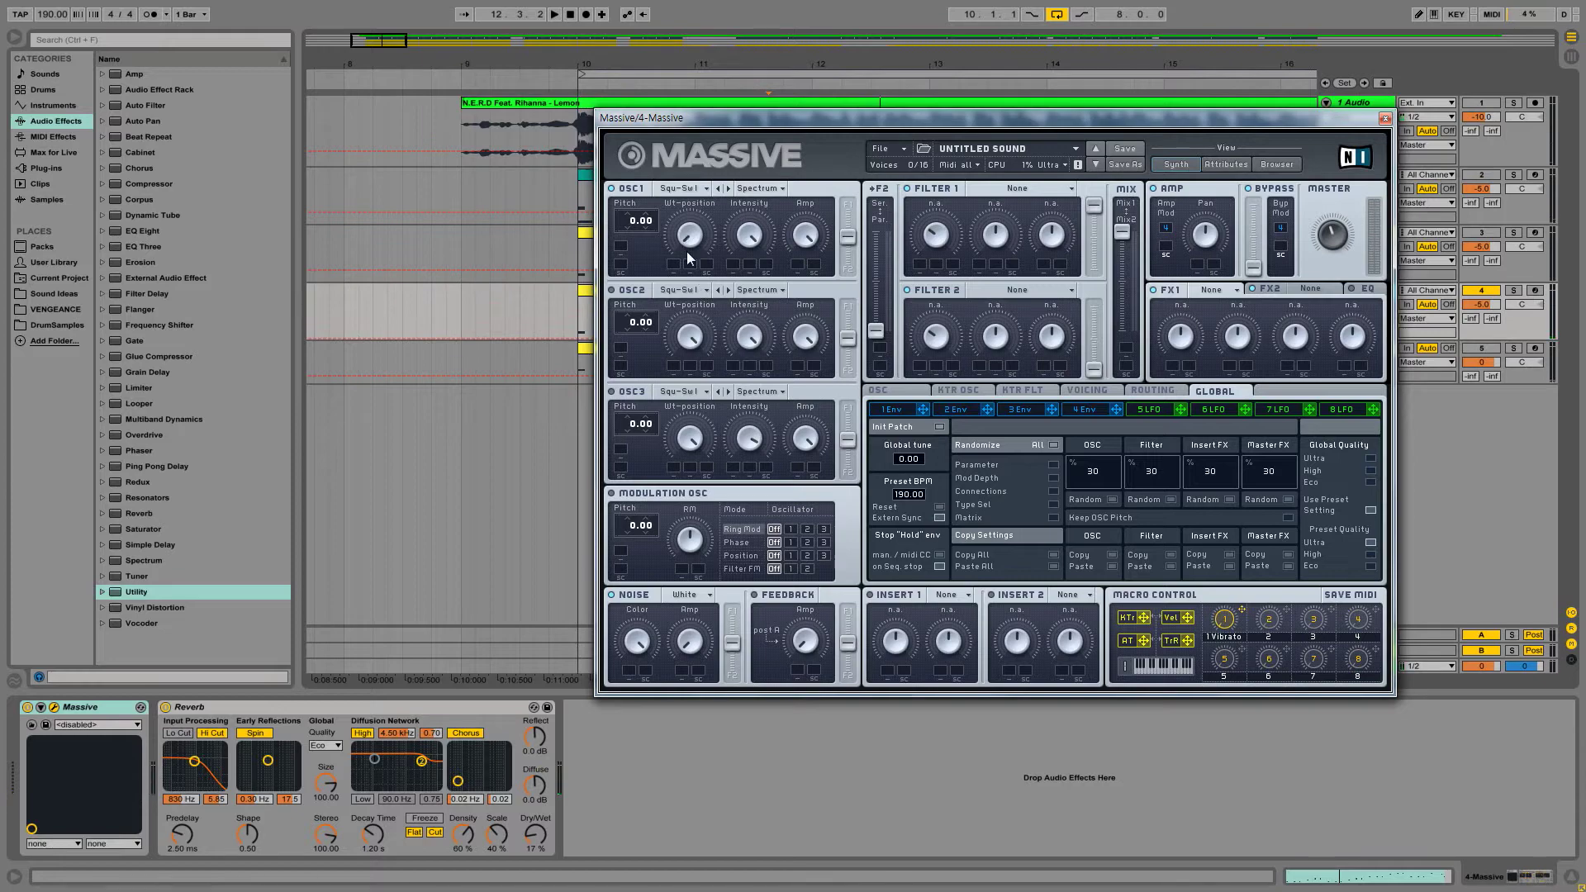
Raise OSC1's Wt-position slightly while auditioning the sound, and set OSC1's pitch to 12.00.
{"action": "left_click_drag", "start_coordinate": [689, 239], "coordinate": [691, 205]}
{"action": "key", "text": "space"}
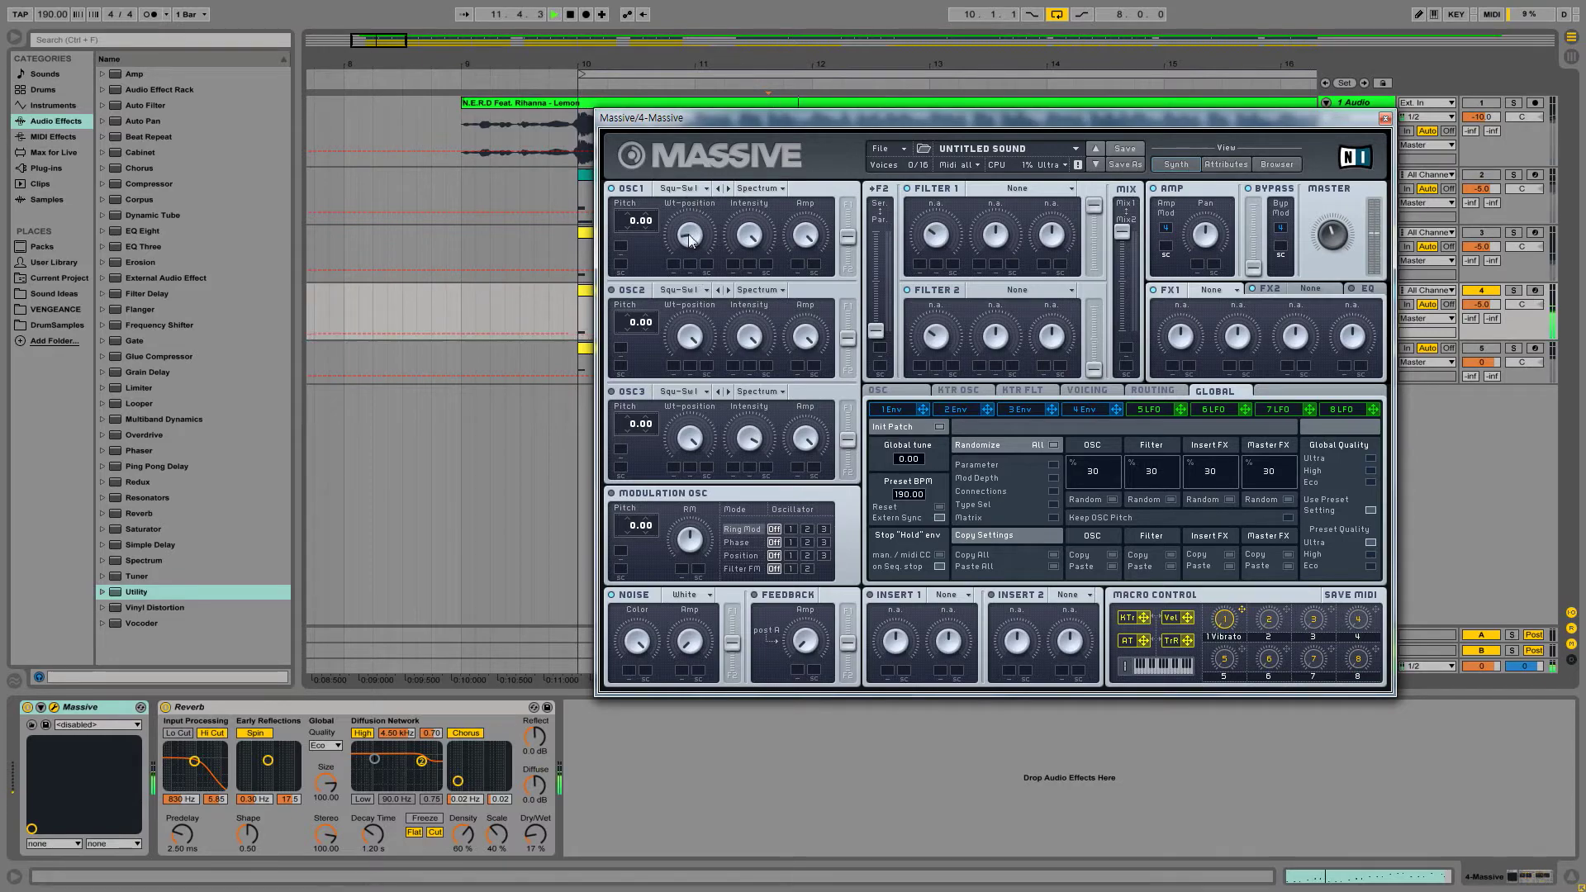
{"action": "key", "text": "space"}
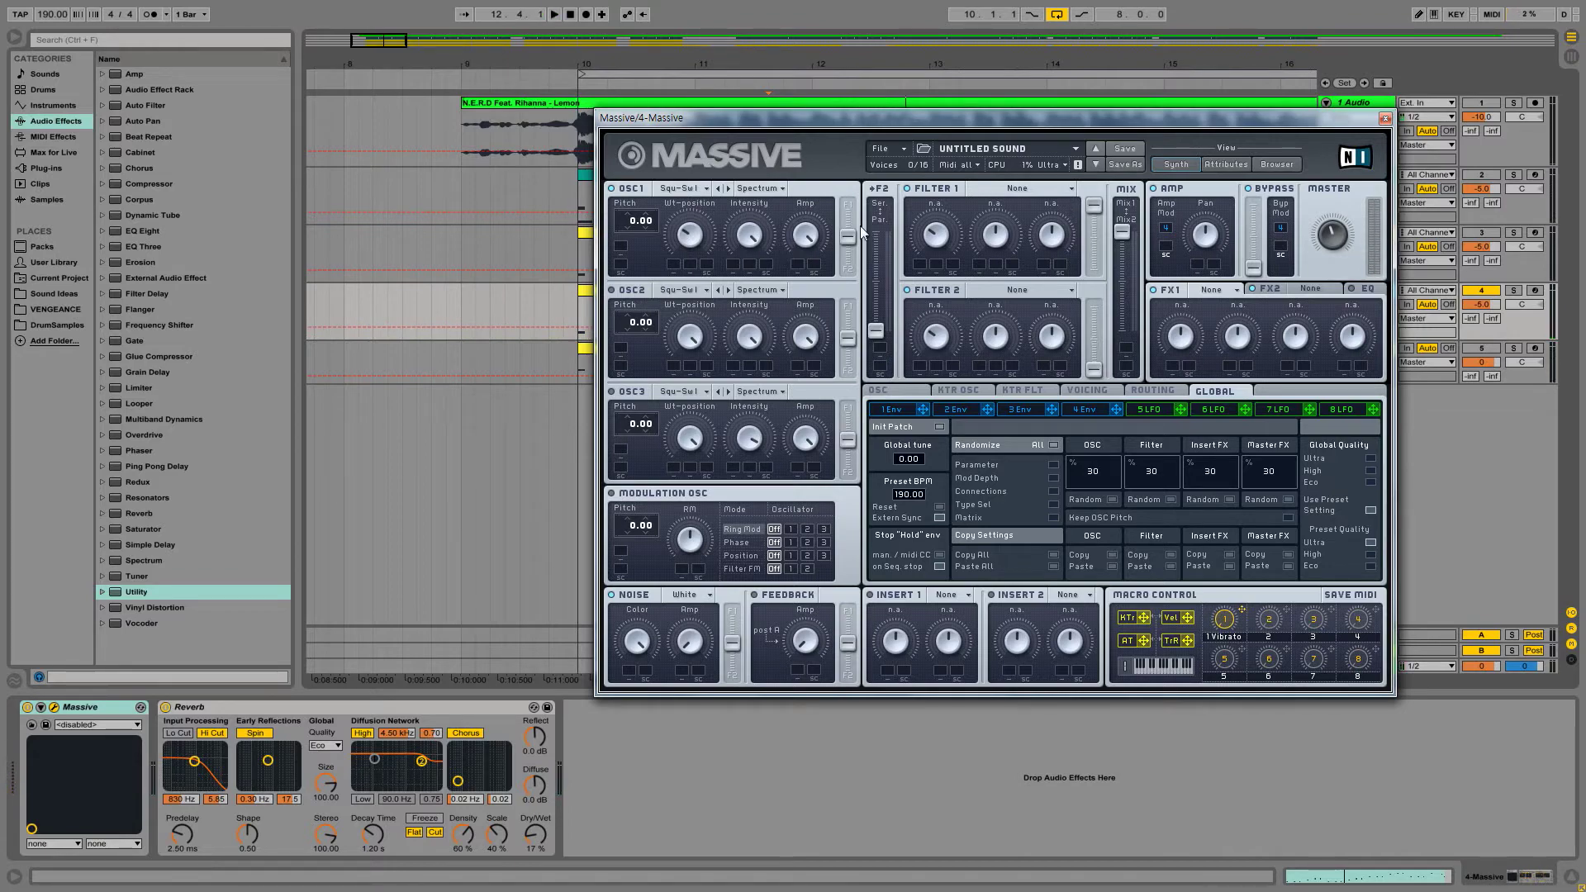
{"action": "left_click_drag", "start_coordinate": [626, 221], "coordinate": [661, 204]}
Set Filter 1 to Lowpass 2 and modulate its cutoff with envelope 3.
{"action": "left_click", "coordinate": [1024, 189]}
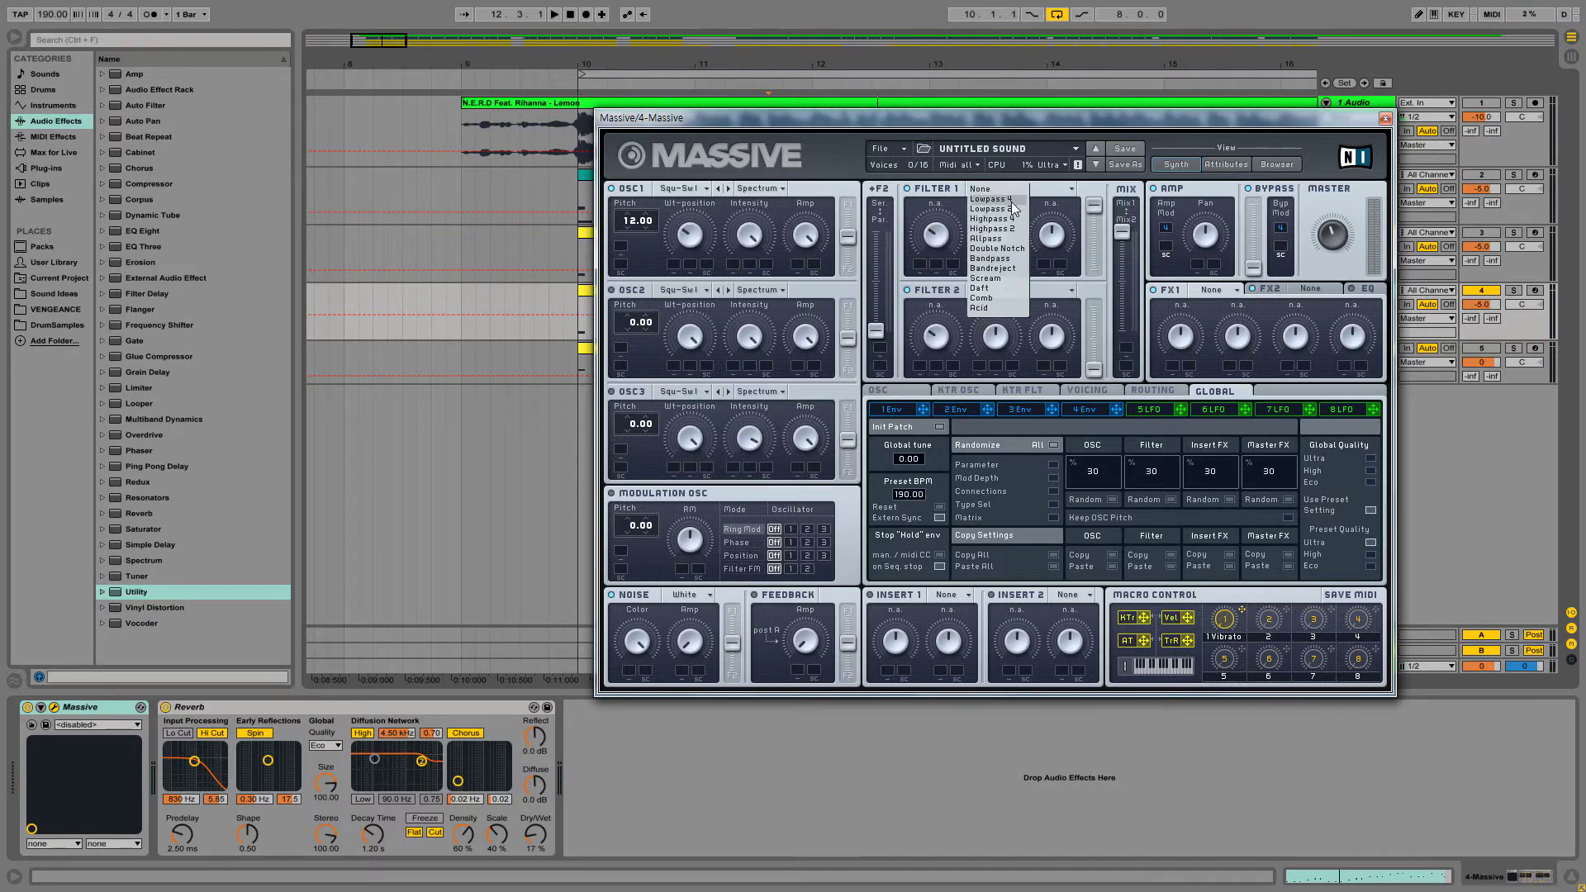
{"action": "left_click", "coordinate": [1014, 211]}
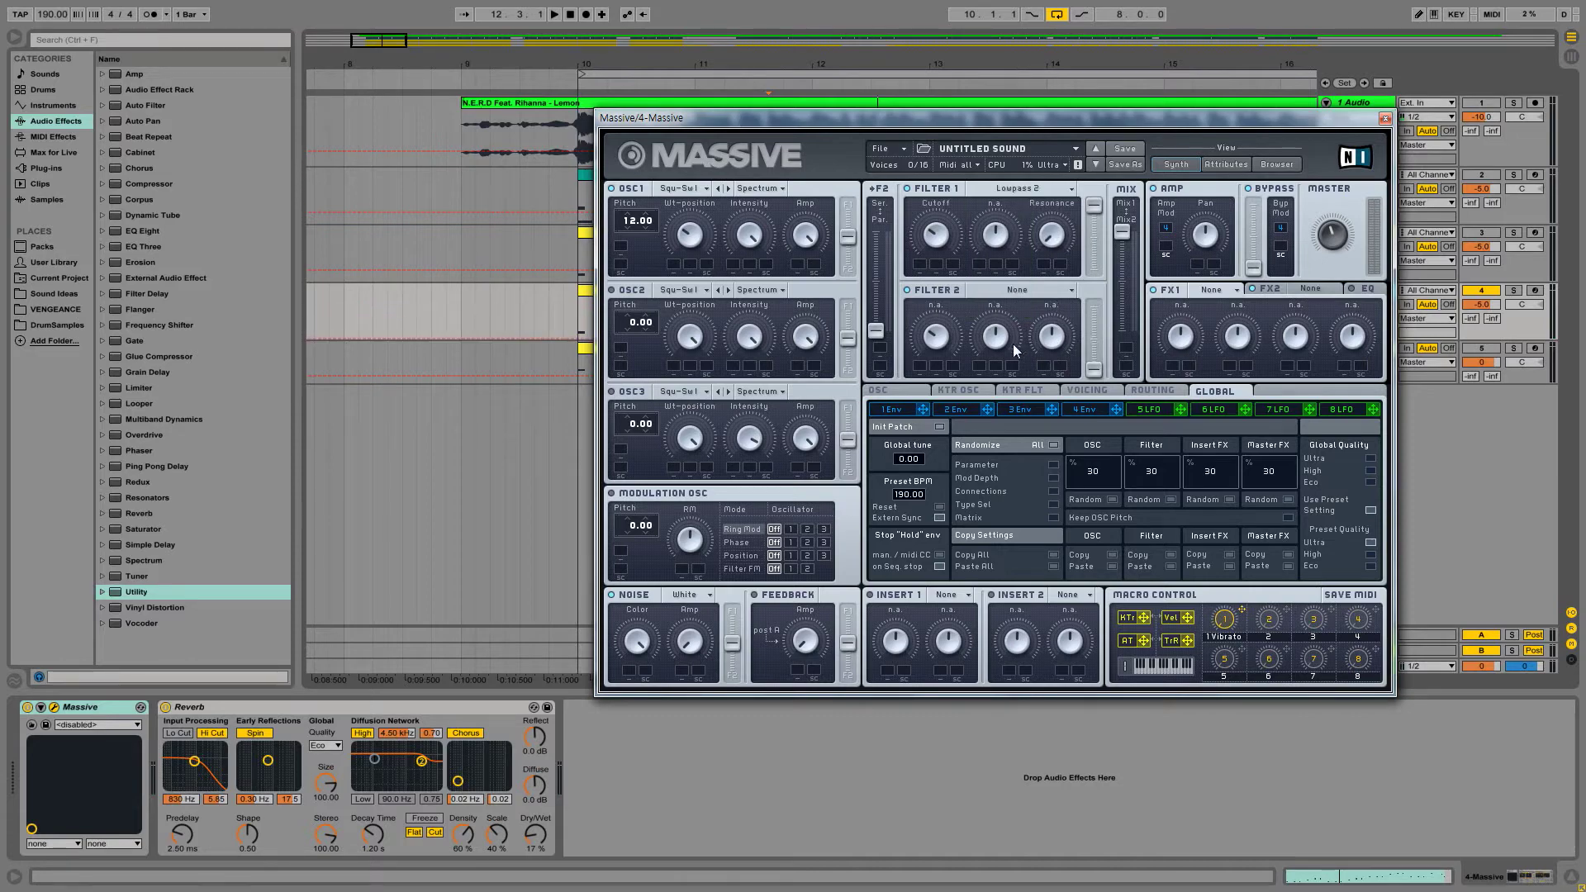
{"action": "left_click_drag", "start_coordinate": [1052, 409], "coordinate": [925, 270]}
{"action": "key", "text": "space"}
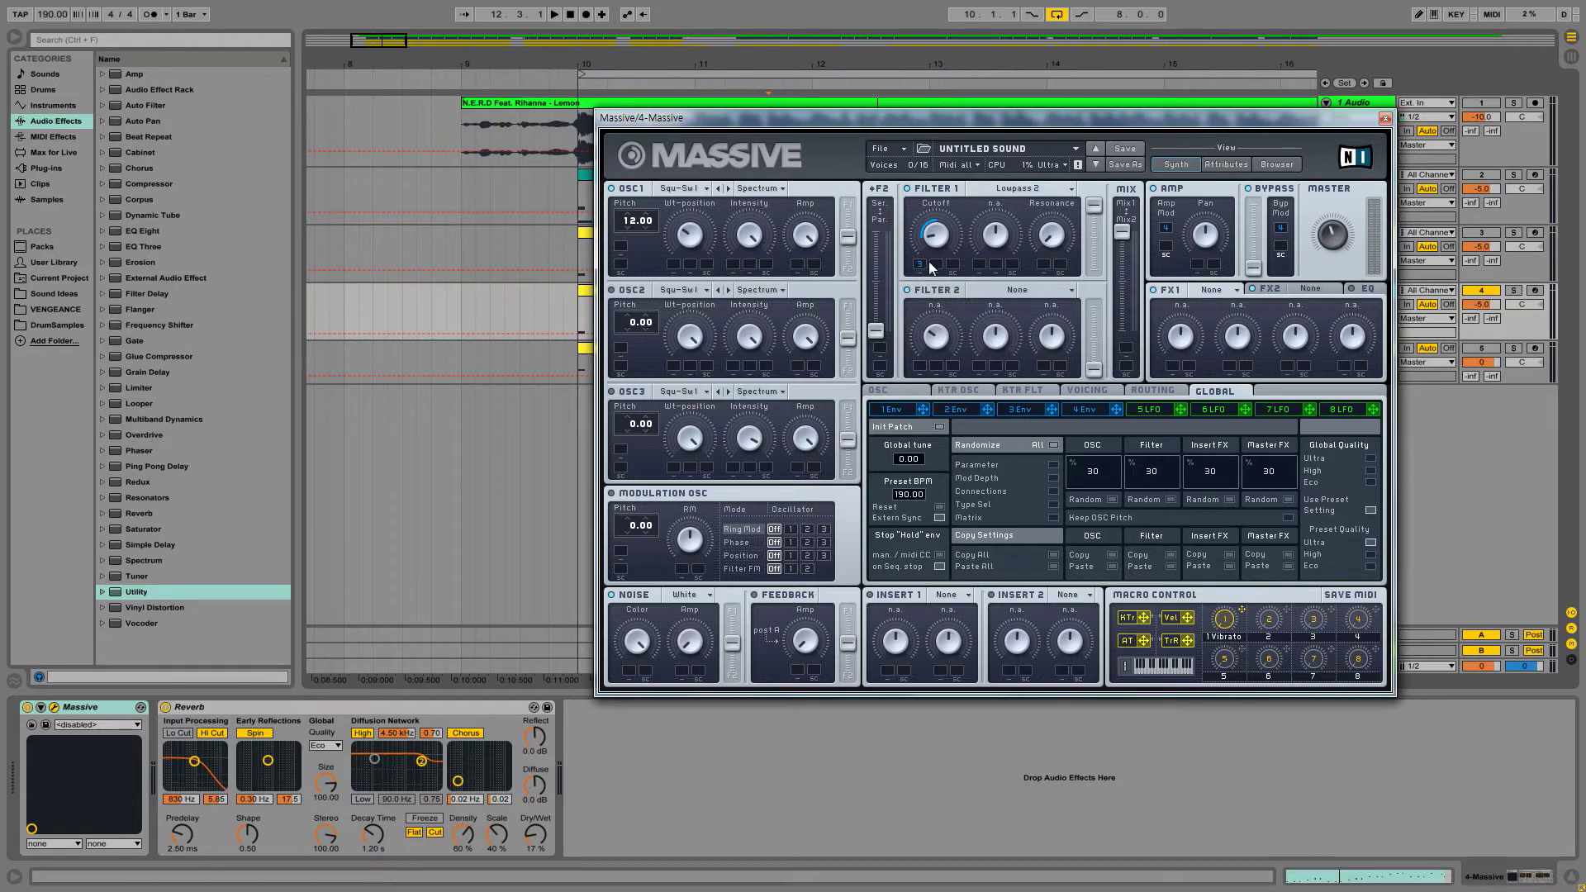
Shorten envelope 3's decay in small amounts while comparing with the Audio reference, and close the Massive editor.
{"action": "left_click", "coordinate": [1021, 409]}
{"action": "left_click_drag", "start_coordinate": [1092, 552], "coordinate": [1053, 568]}
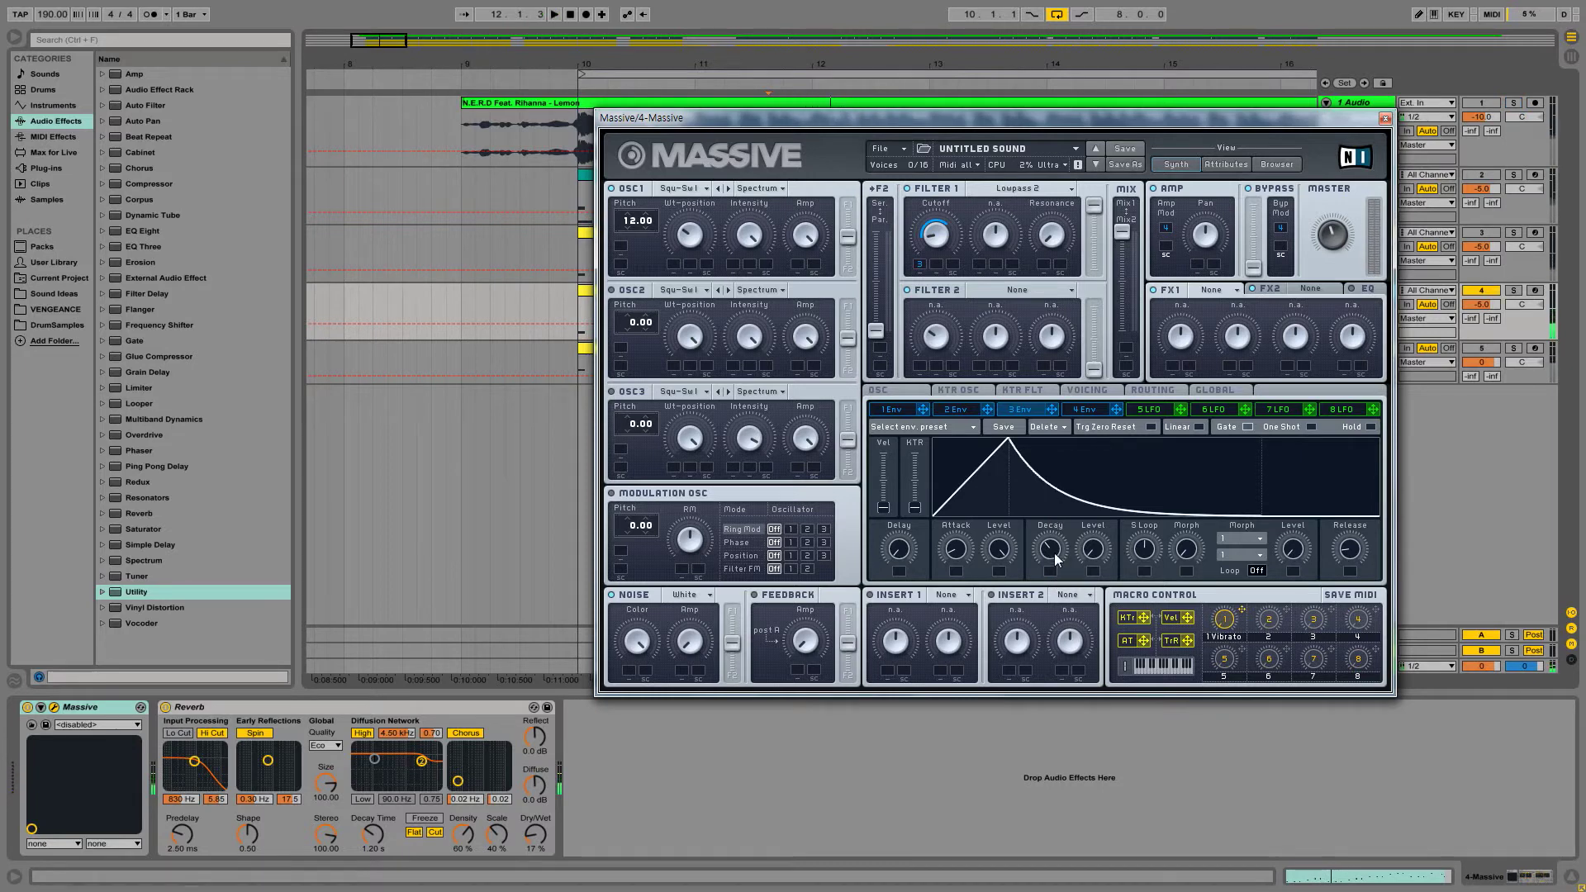
{"action": "left_click_drag", "start_coordinate": [1053, 556], "coordinate": [1057, 562]}
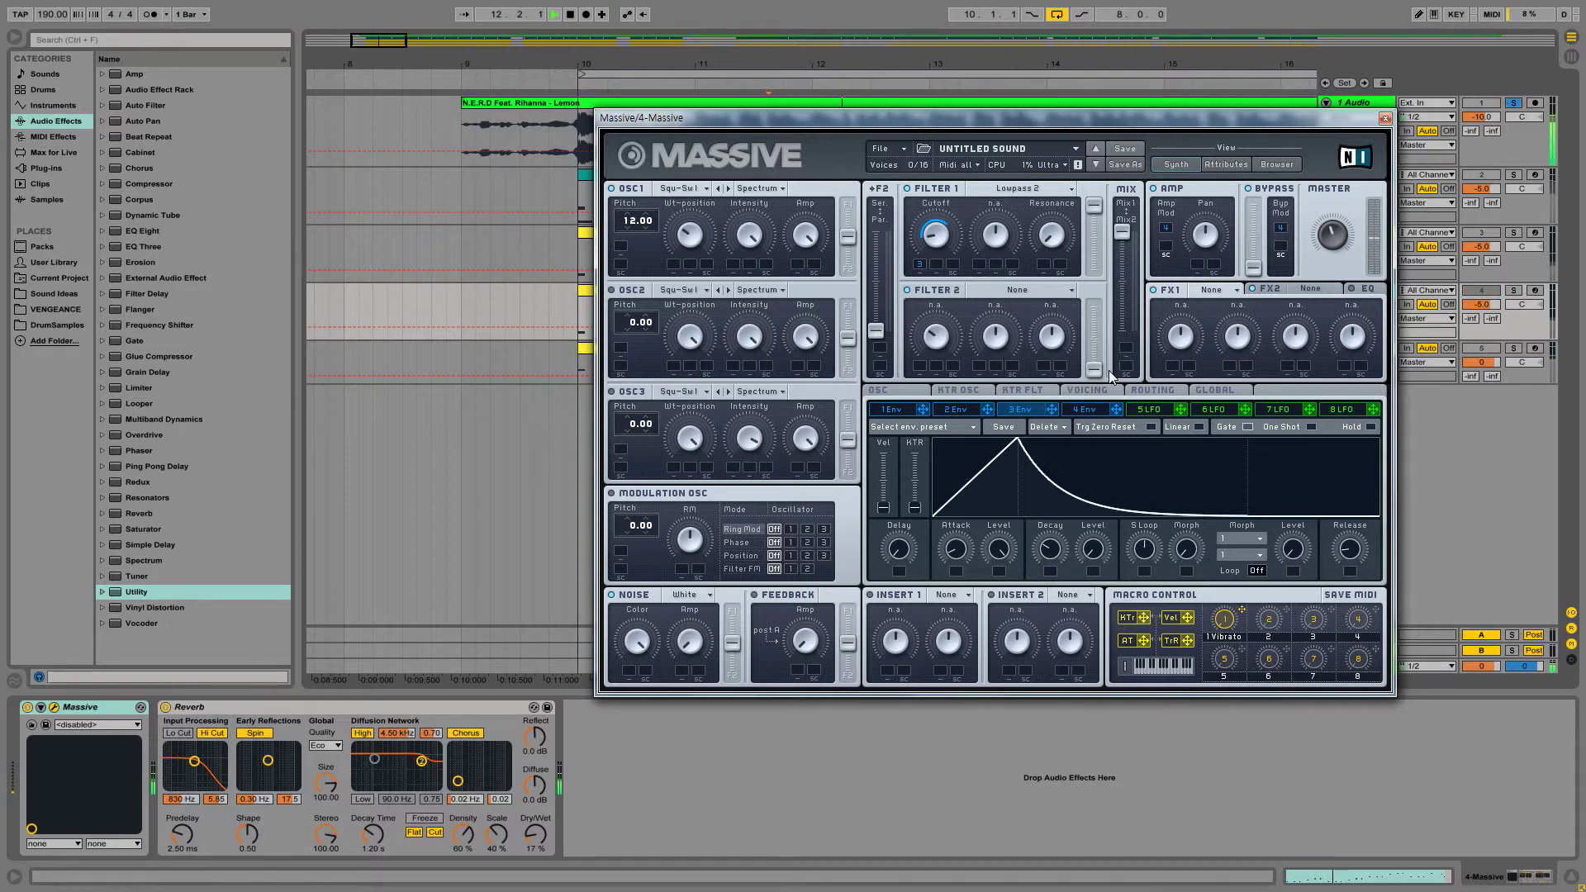
{"action": "left_click_drag", "start_coordinate": [1052, 548], "coordinate": [1064, 563]}
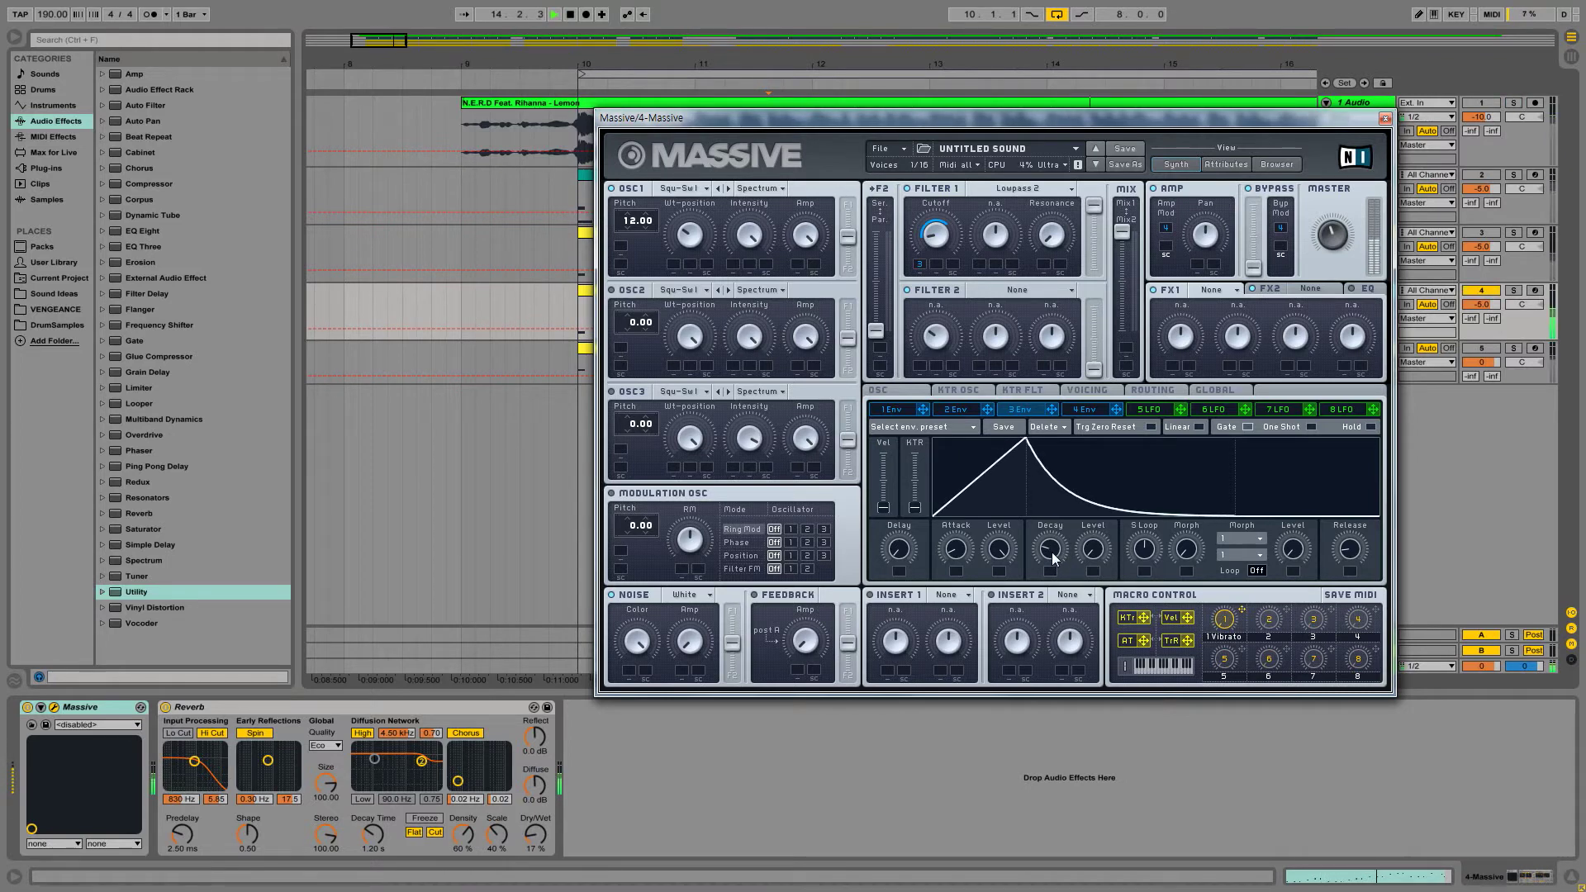
{"action": "left_click_drag", "start_coordinate": [1054, 558], "coordinate": [1054, 562]}
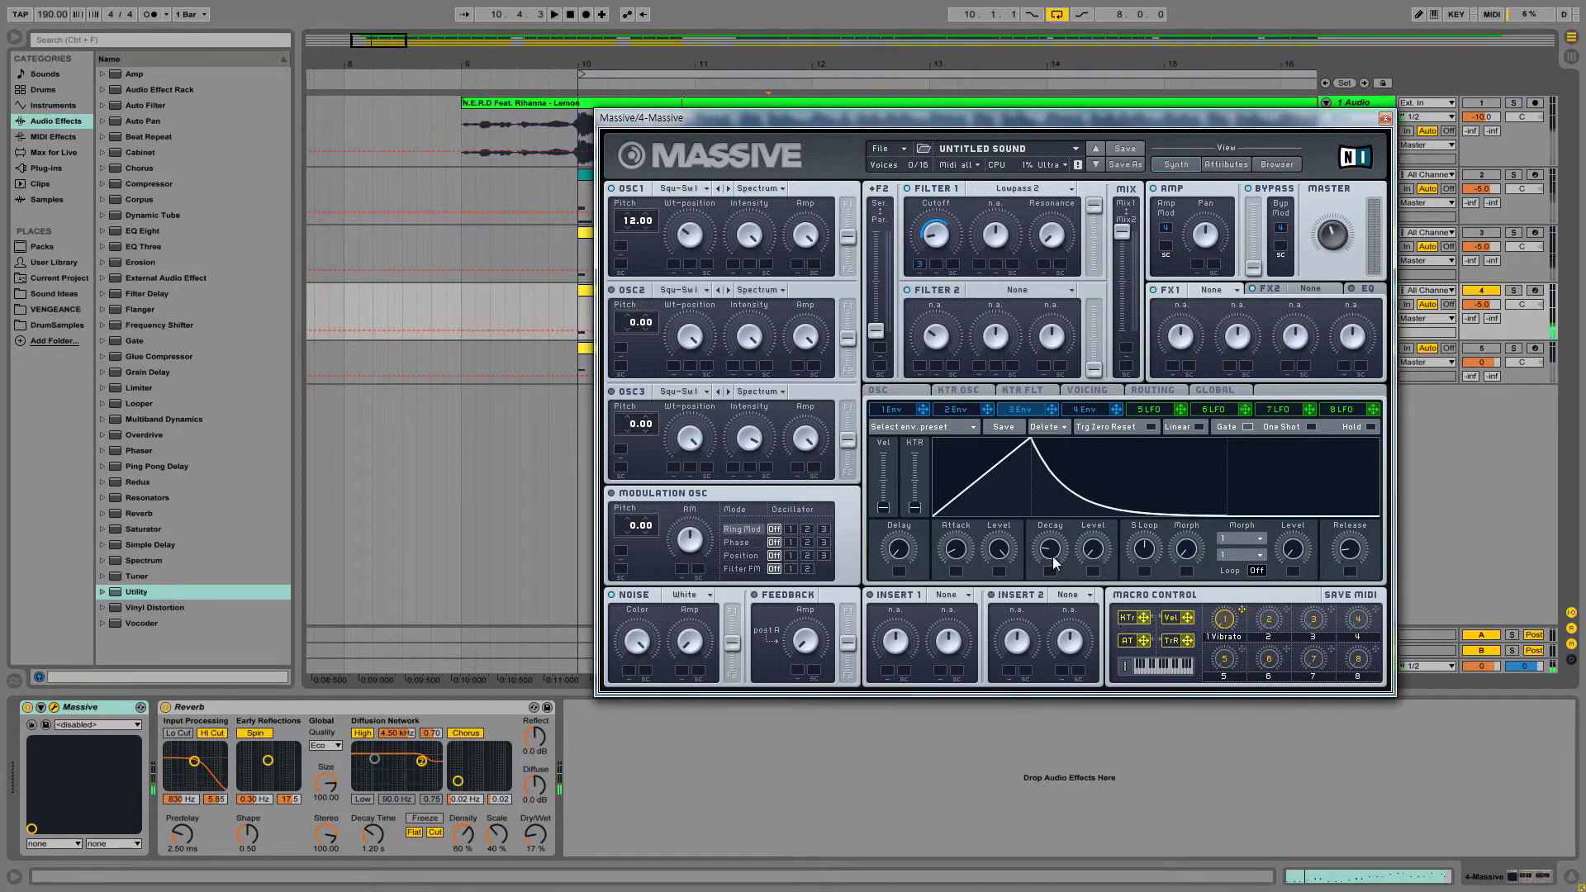
{"action": "left_click", "coordinate": [1385, 118]}
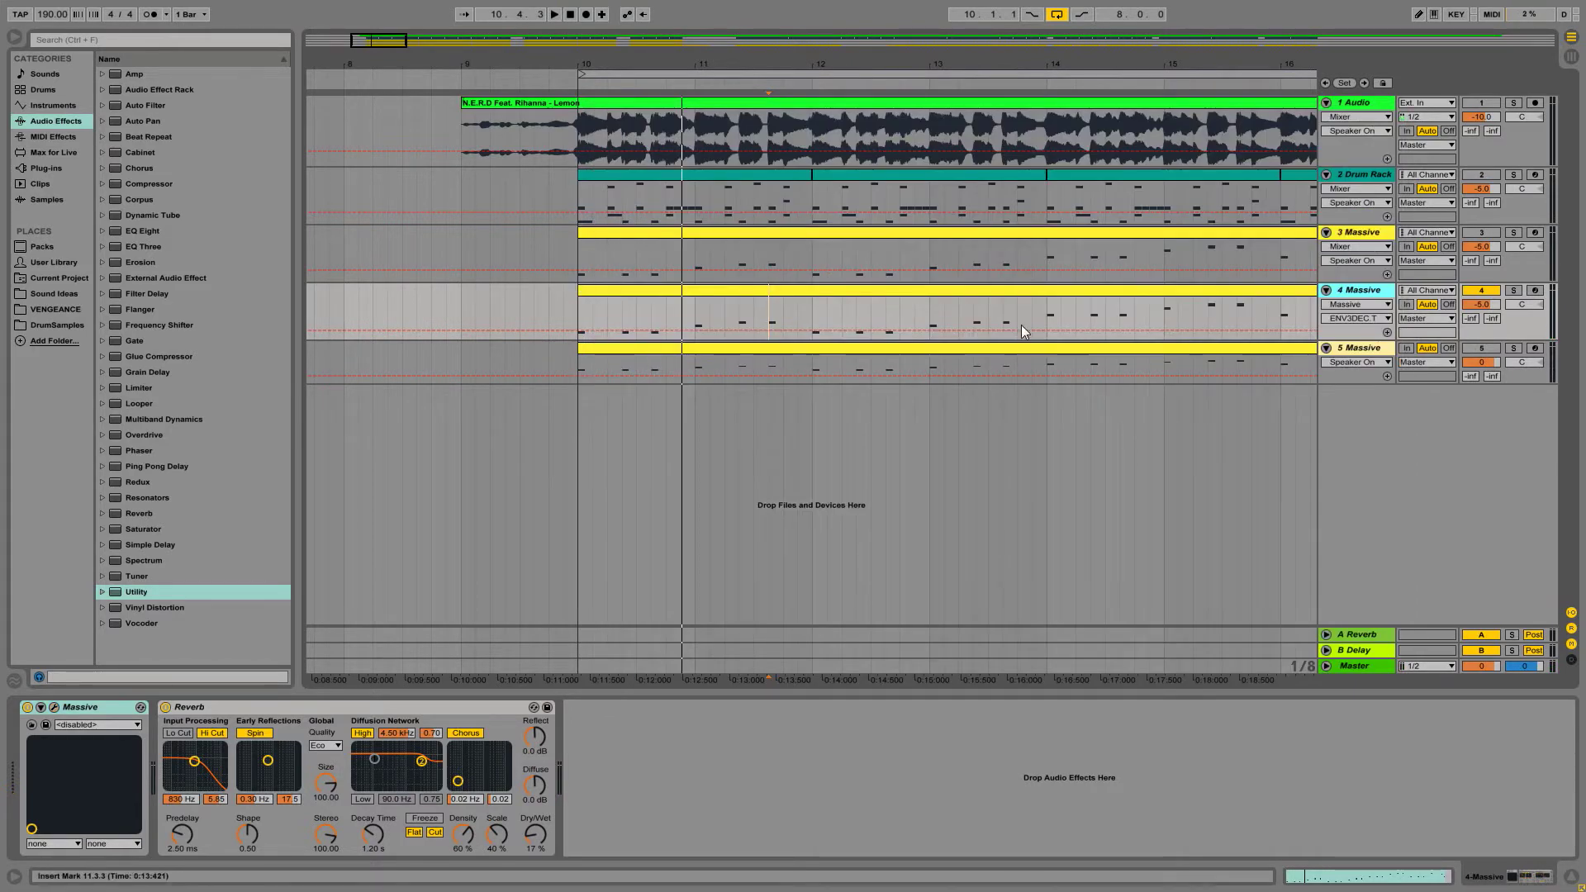
Show the devices of the 5 Massive, Drum Rack and 3 Massive tracks in turn.
{"action": "left_click", "coordinate": [1355, 350]}
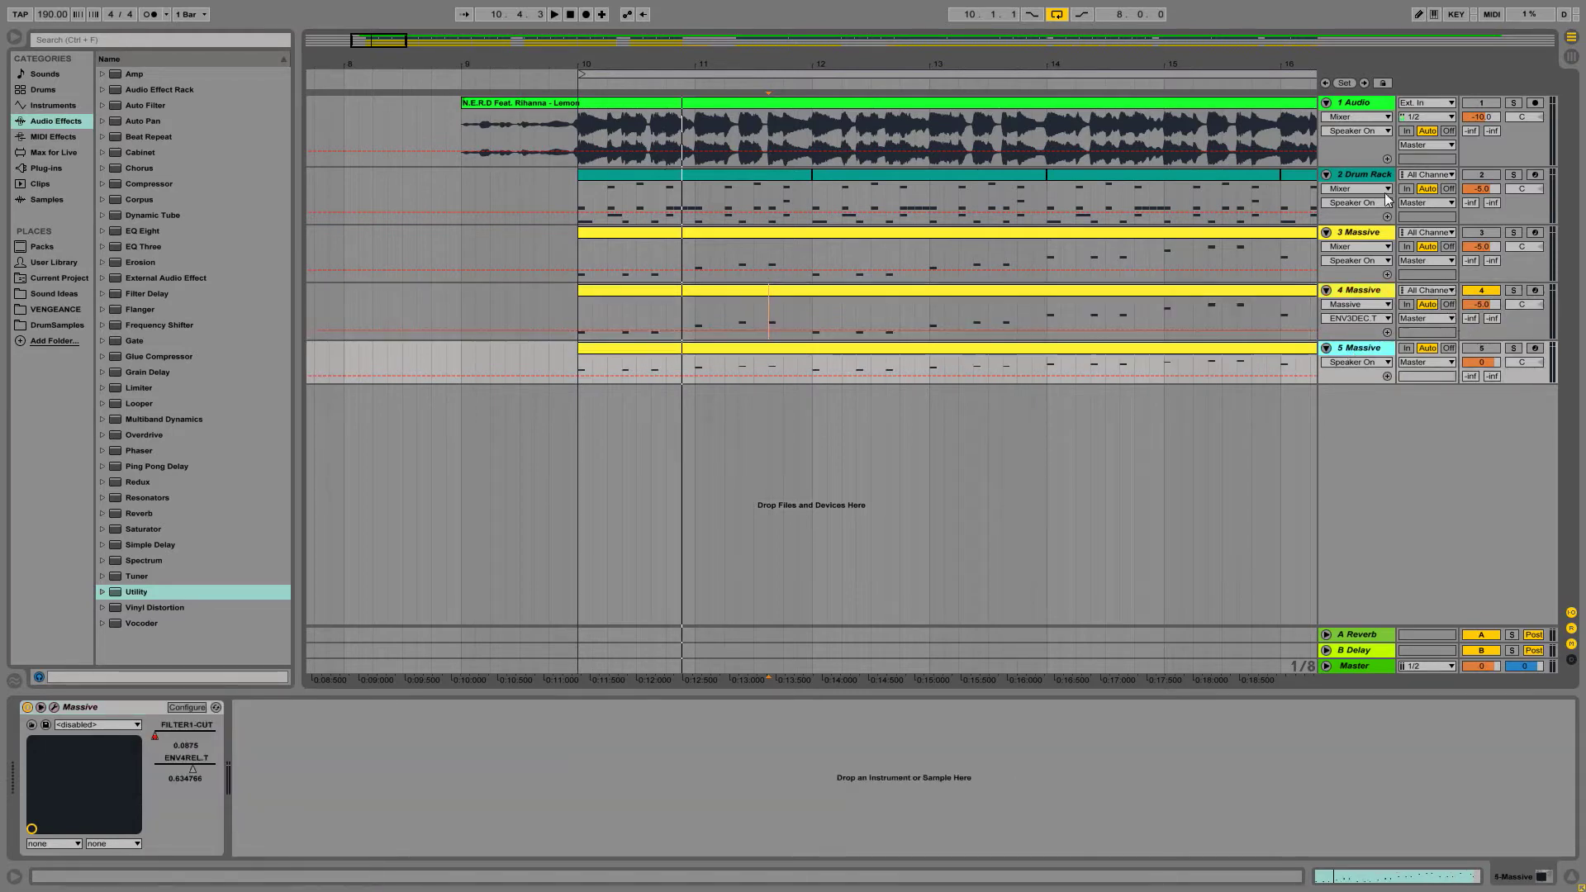
{"action": "left_click", "coordinate": [1364, 176]}
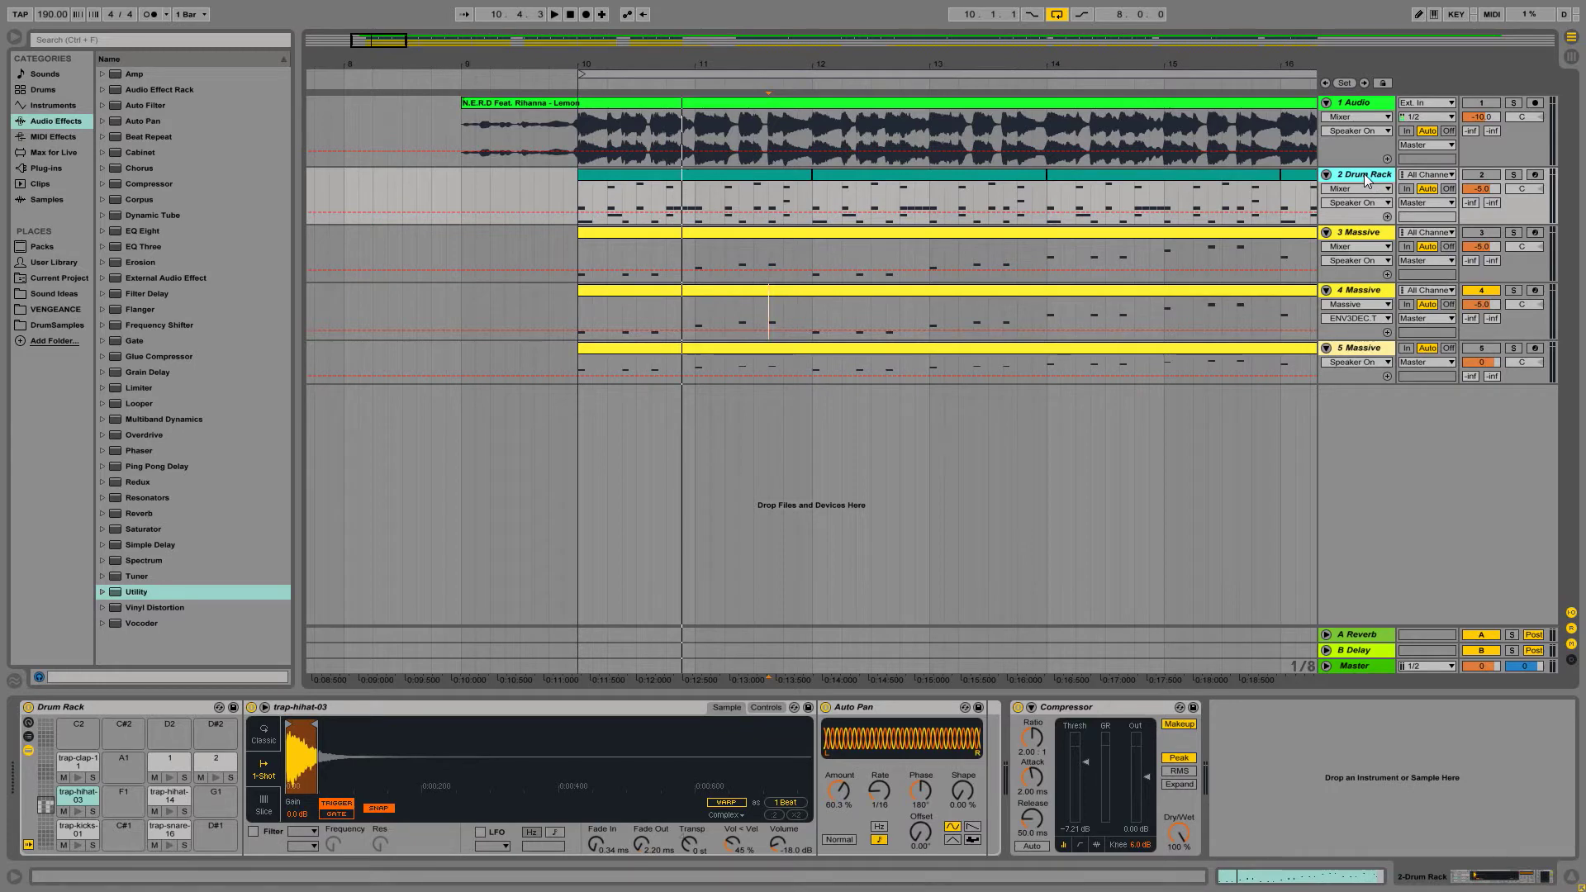
{"action": "left_click", "coordinate": [1351, 237]}
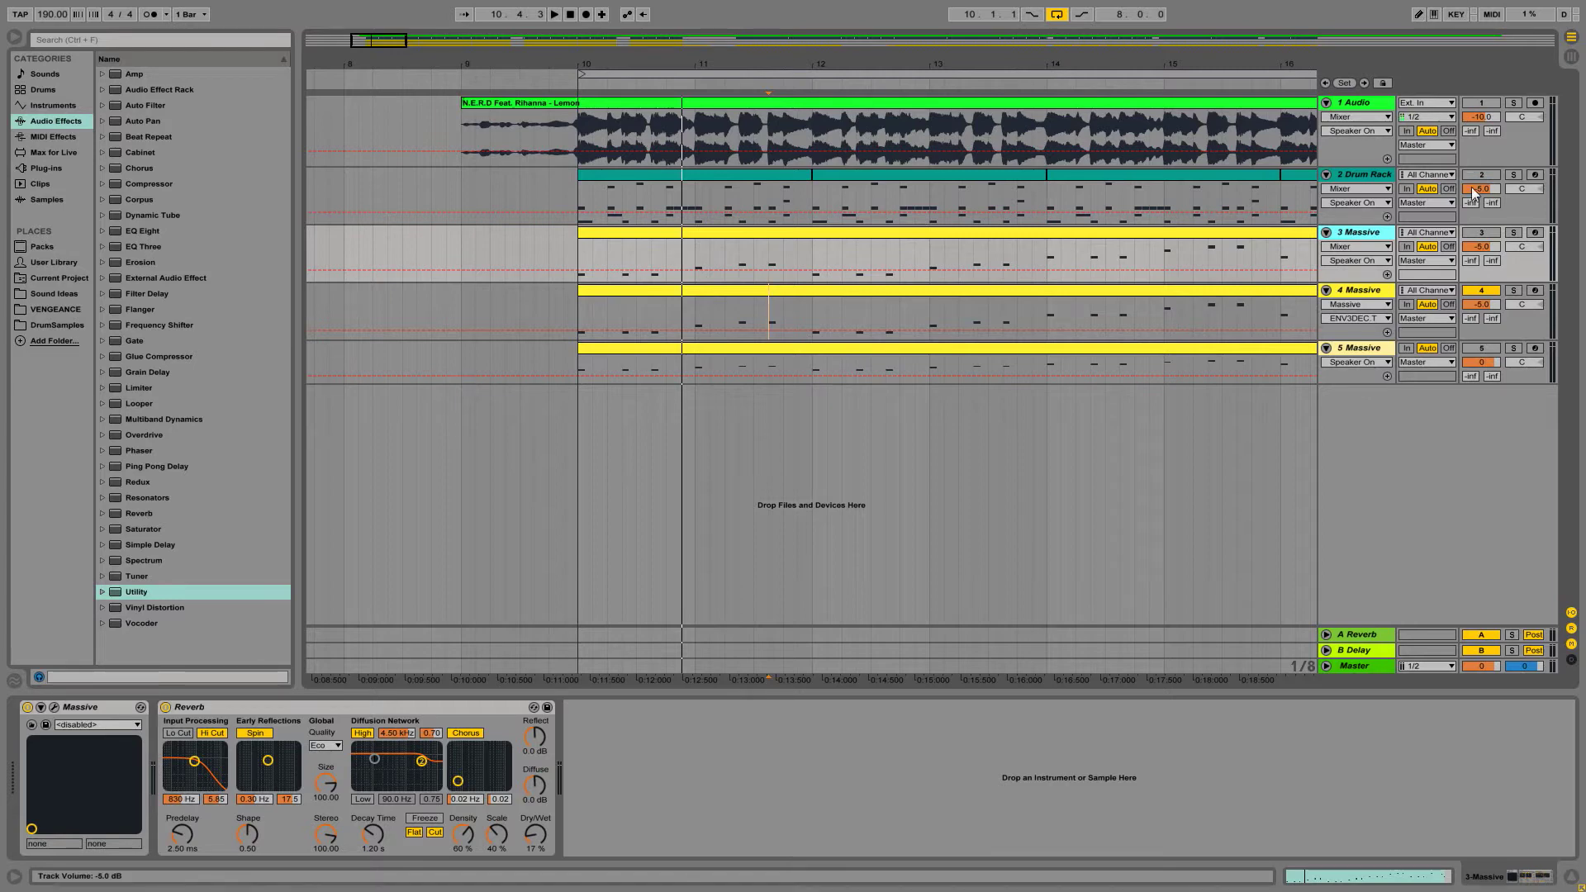
Solo the Drum Rack track and its trap-kicks-01 pad, and play the kick pattern.
{"action": "left_click", "coordinate": [1514, 175]}
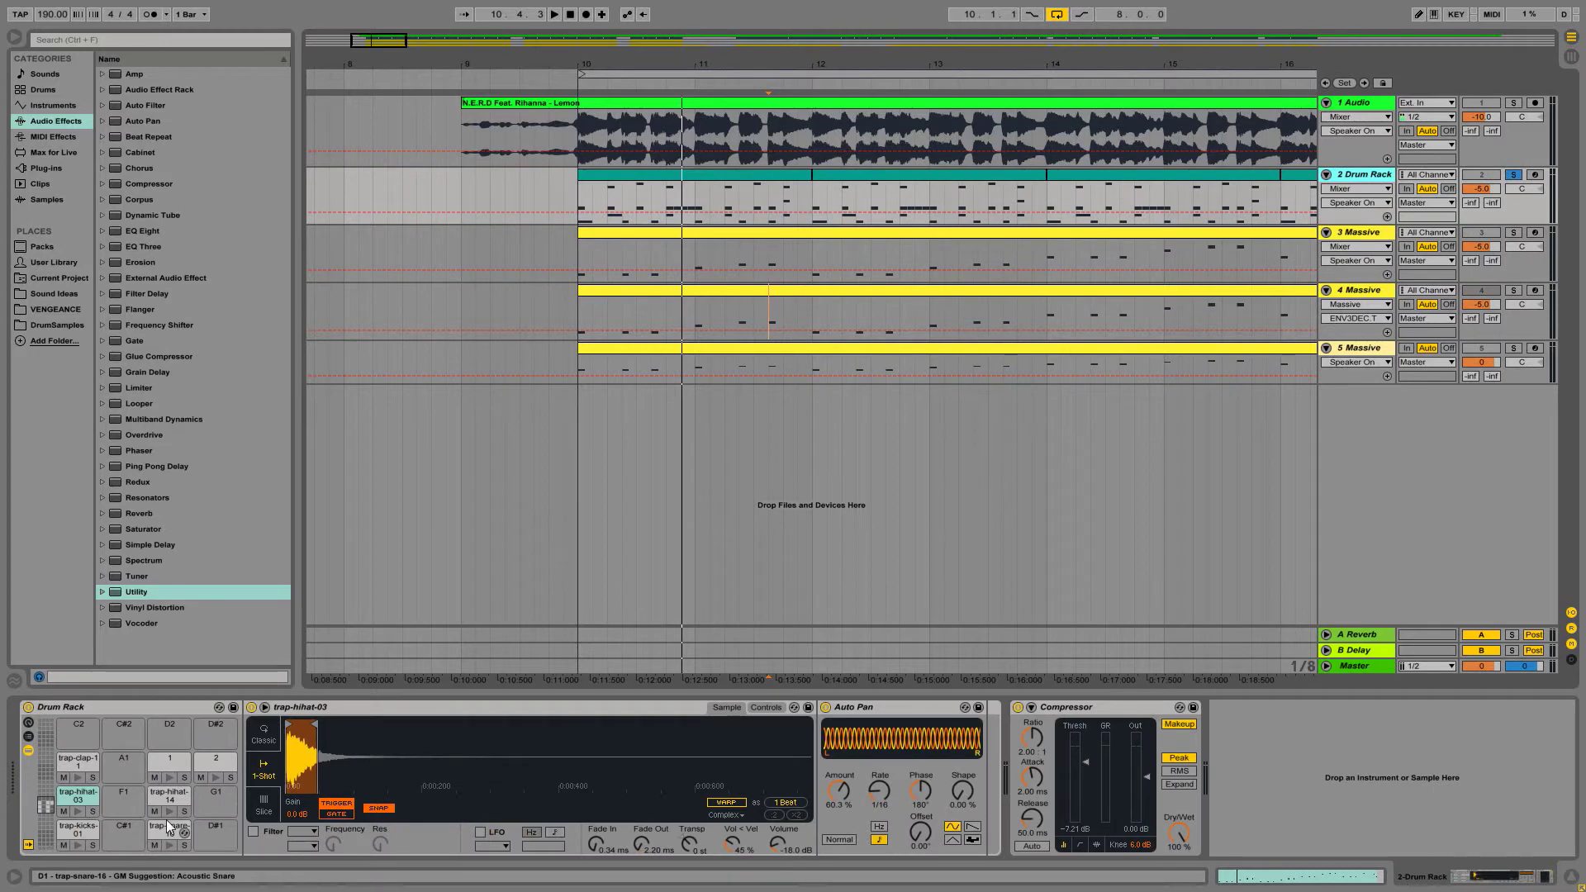
{"action": "left_click", "coordinate": [77, 833]}
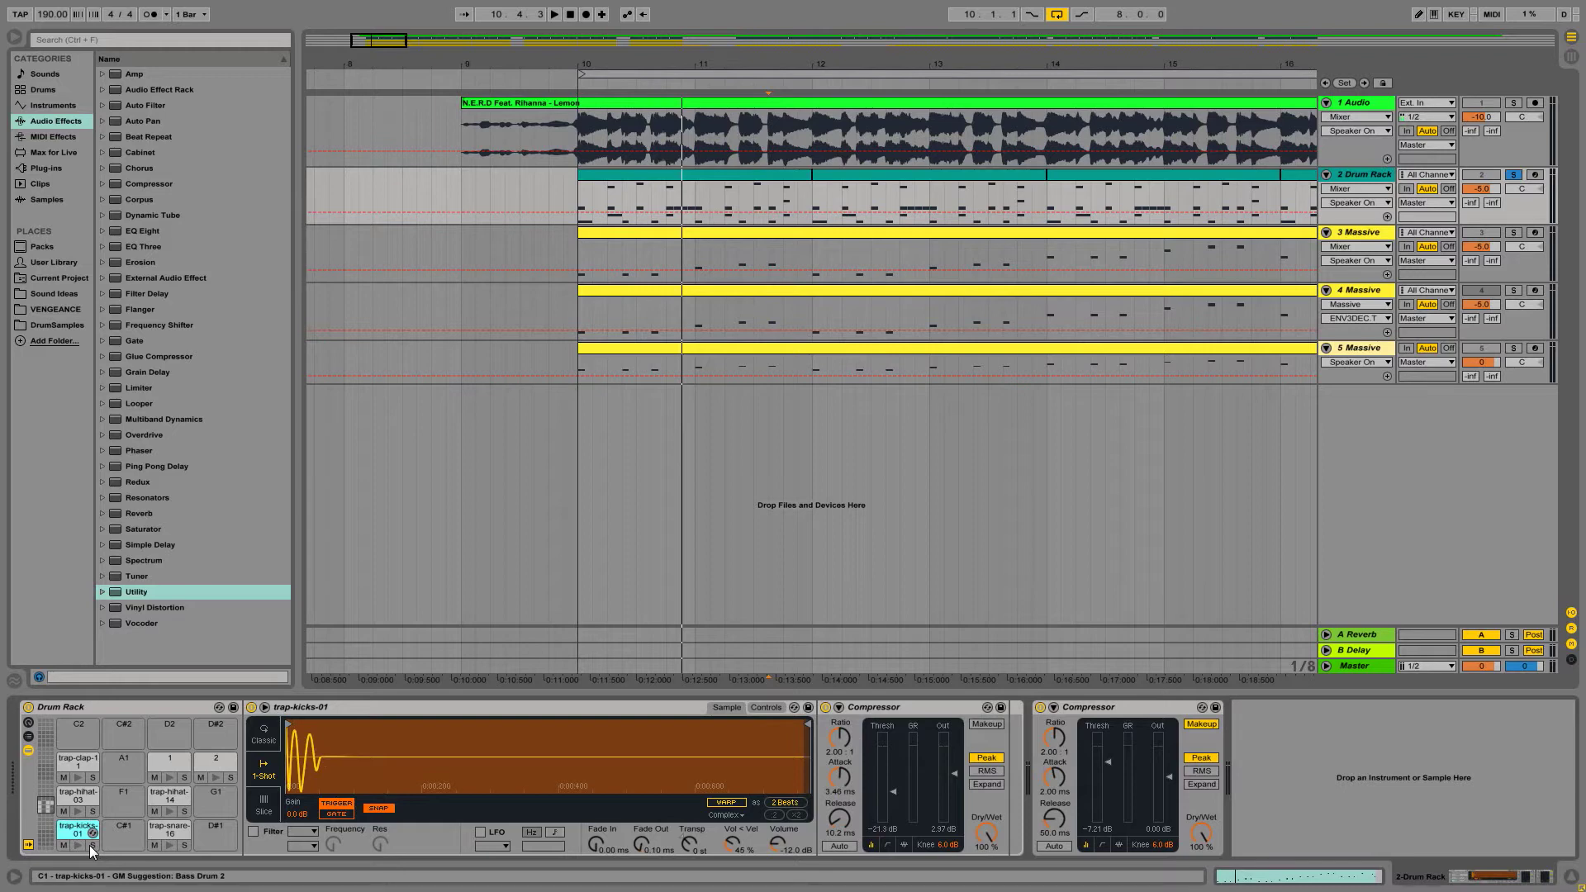
{"action": "left_click", "coordinate": [91, 845]}
{"action": "key", "text": "space"}
{"action": "key", "text": "space"}
Compare the trap-kicks-01 sample with its Pitch Envelope off and on, and return to its sample waveform.
{"action": "left_click", "coordinate": [770, 708]}
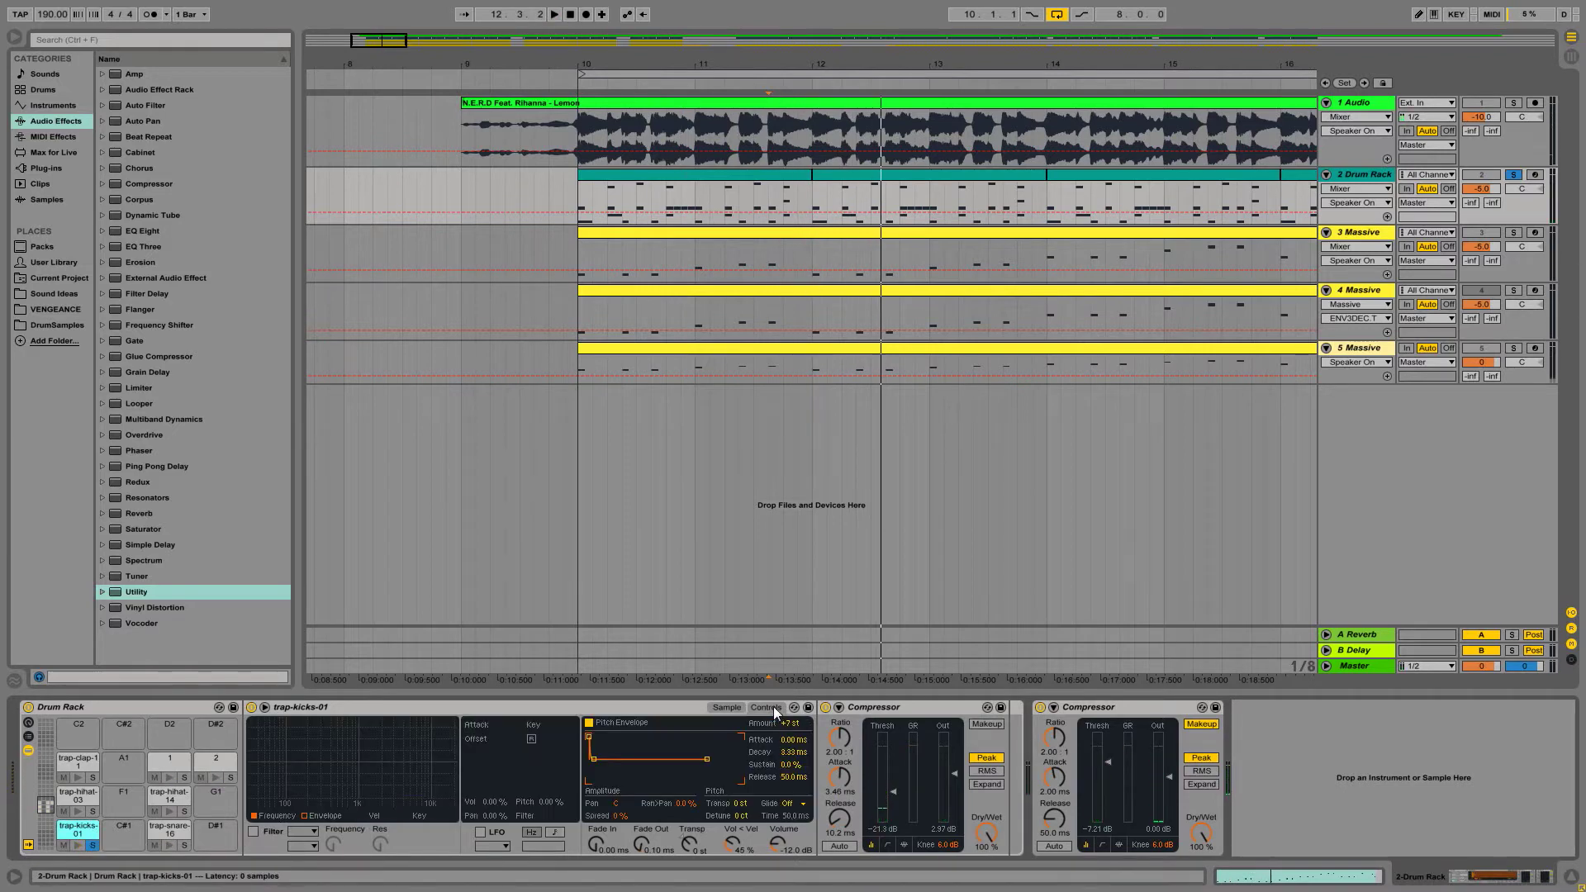
{"action": "left_click", "coordinate": [589, 725]}
{"action": "key", "text": "space"}
{"action": "left_click", "coordinate": [589, 724]}
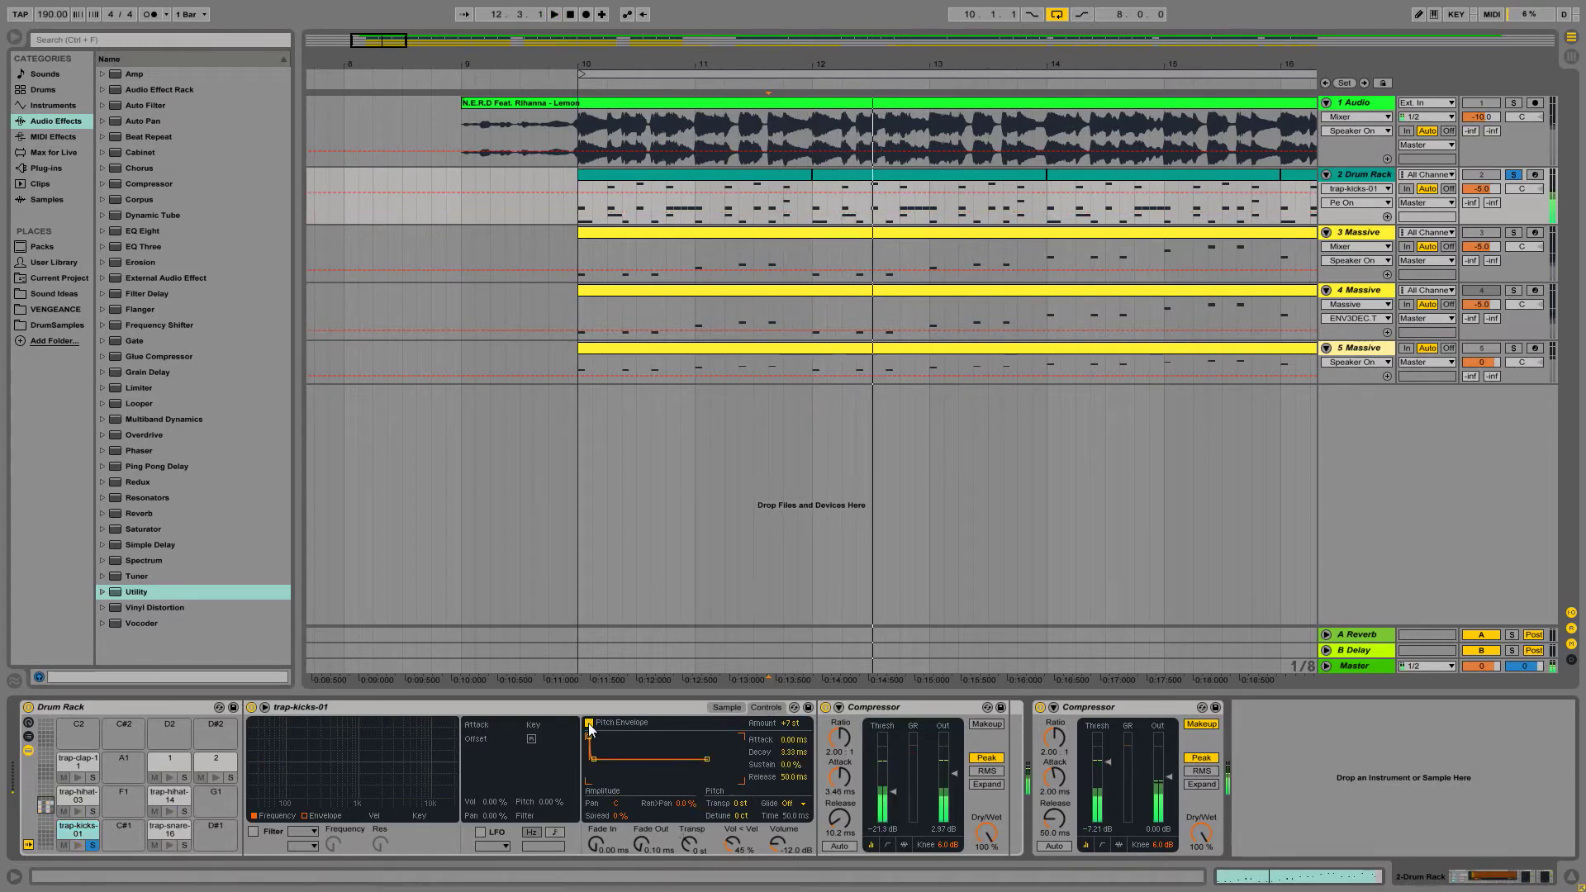
{"action": "left_click", "coordinate": [726, 707]}
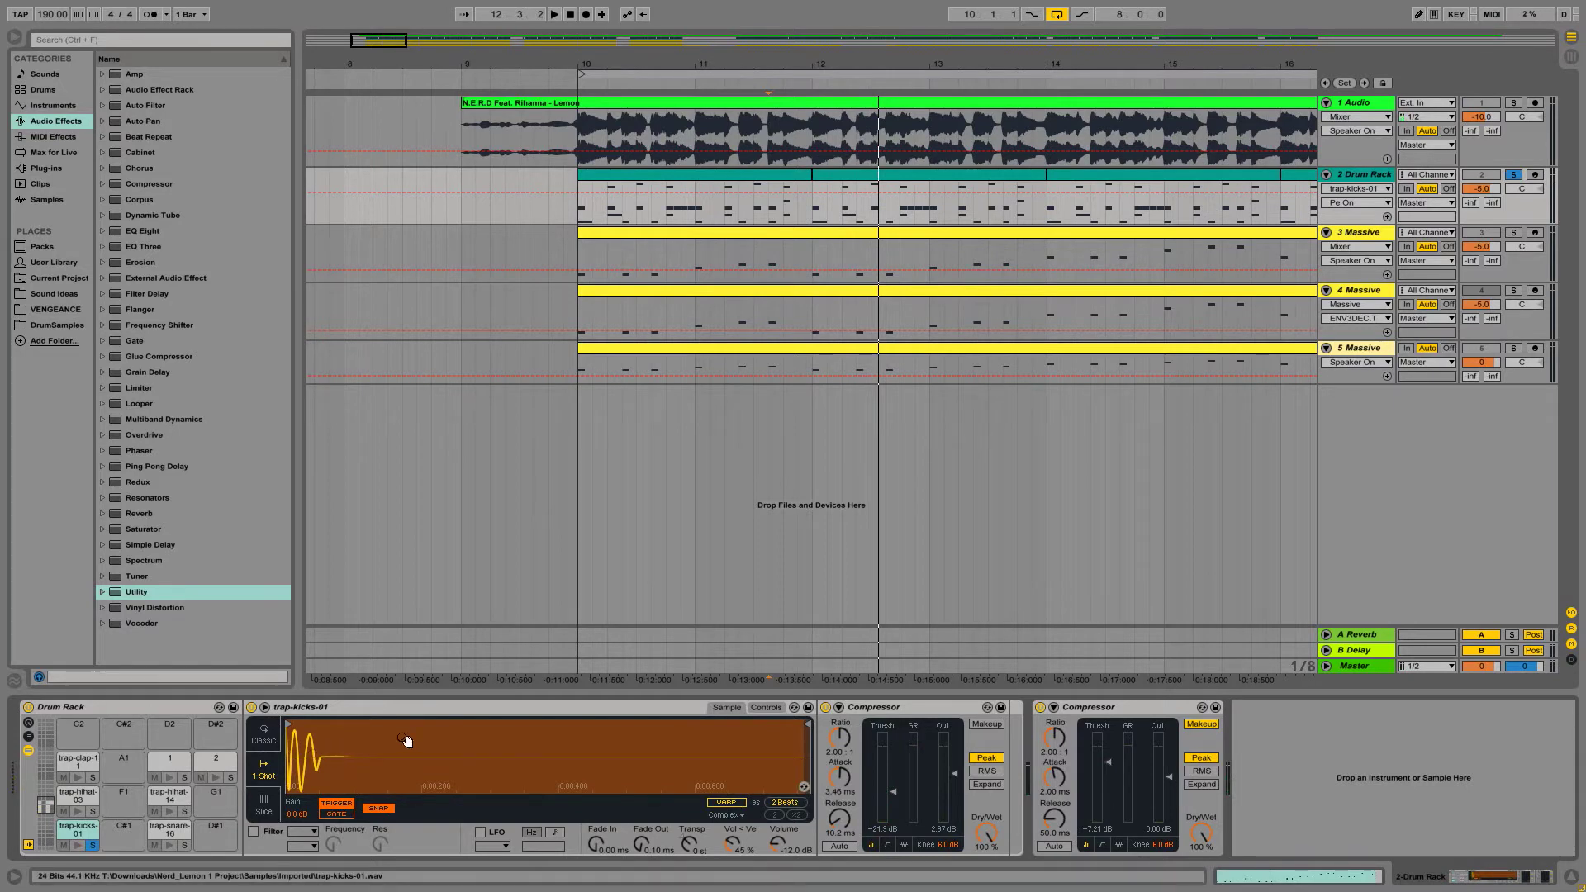
Select the 5 Massive track, turn off the Drum Rack's solo, and audition the Audio reference track in solo.
{"action": "left_click", "coordinate": [1364, 347]}
{"action": "left_click", "coordinate": [1513, 175]}
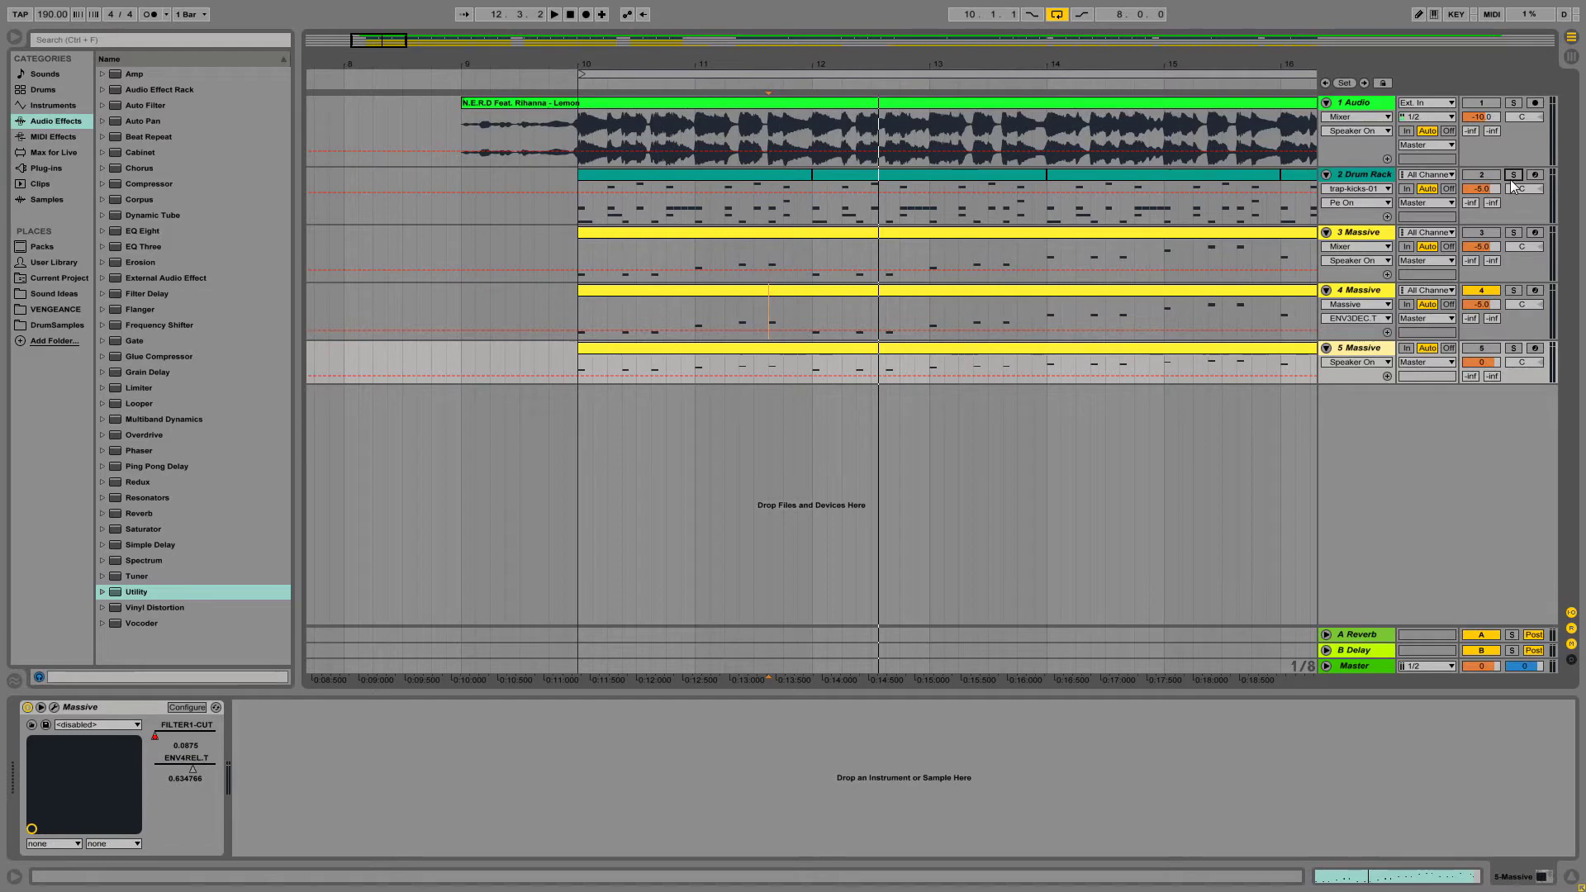
{"action": "left_click", "coordinate": [1513, 103]}
{"action": "key", "text": "space"}
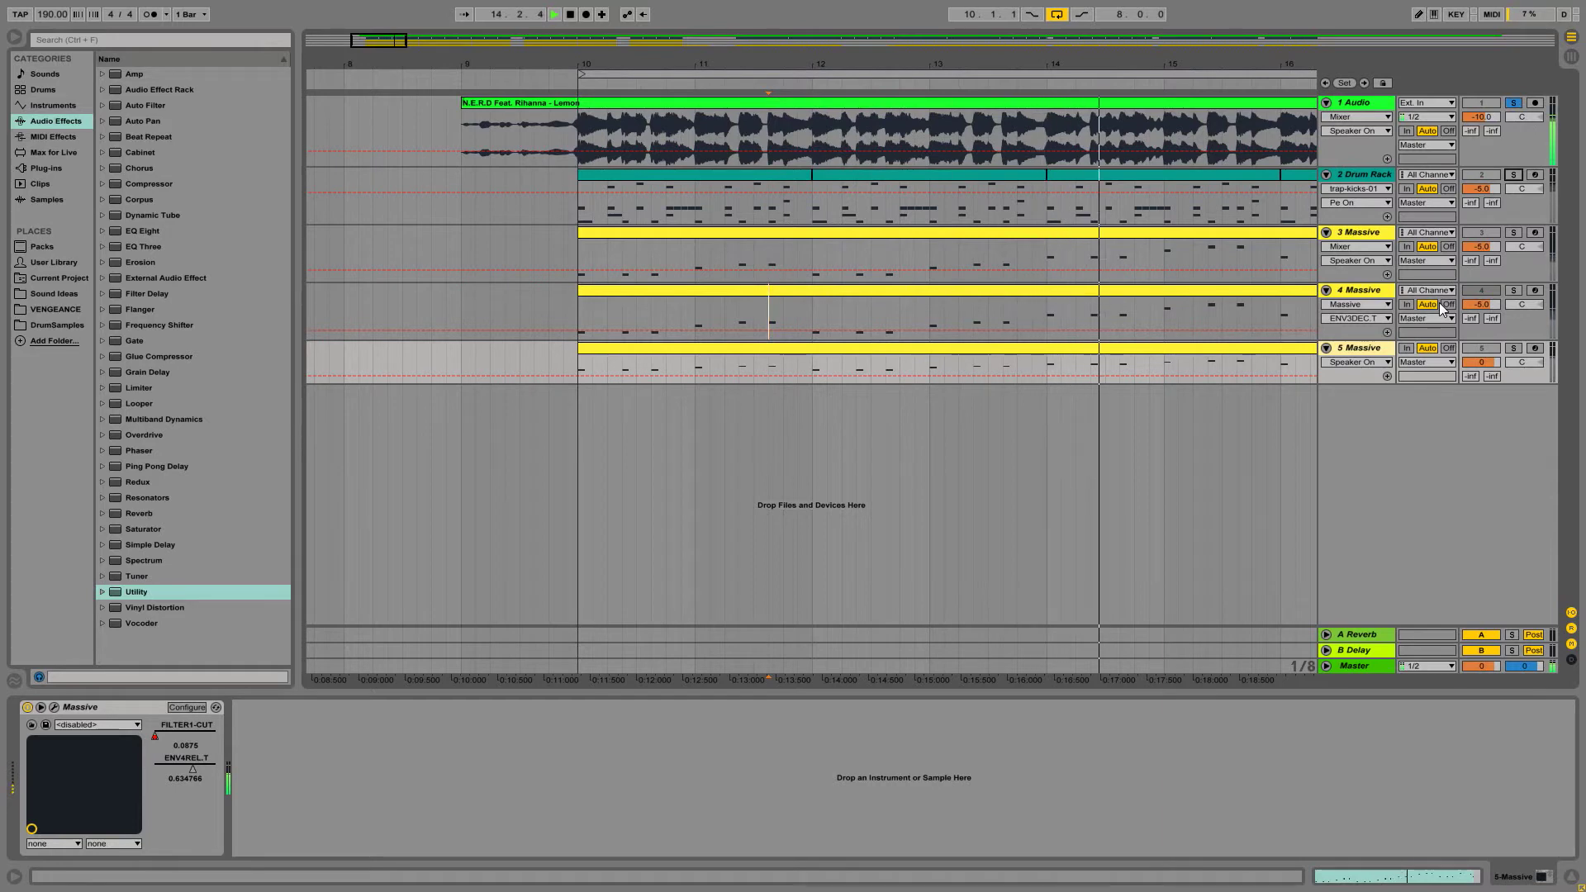
{"action": "key", "text": "space"}
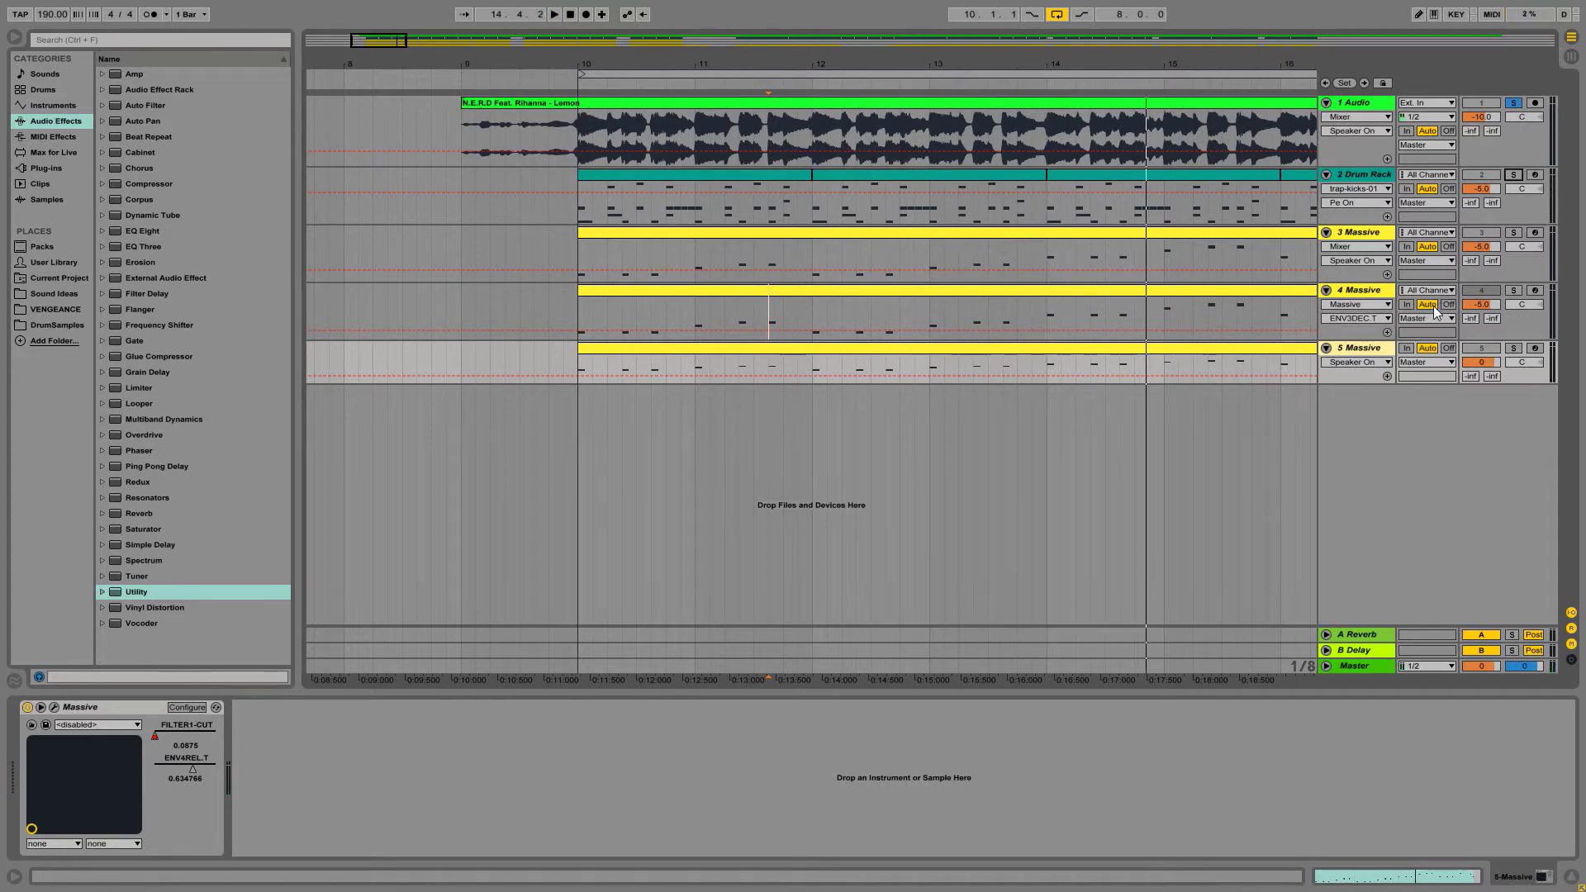
Solo the 5 Massive track and play its clip from the start of bar 10.
{"action": "left_click", "coordinate": [1368, 347]}
{"action": "left_click", "coordinate": [1513, 348]}
{"action": "left_click", "coordinate": [696, 347]}
{"action": "key", "text": "space"}
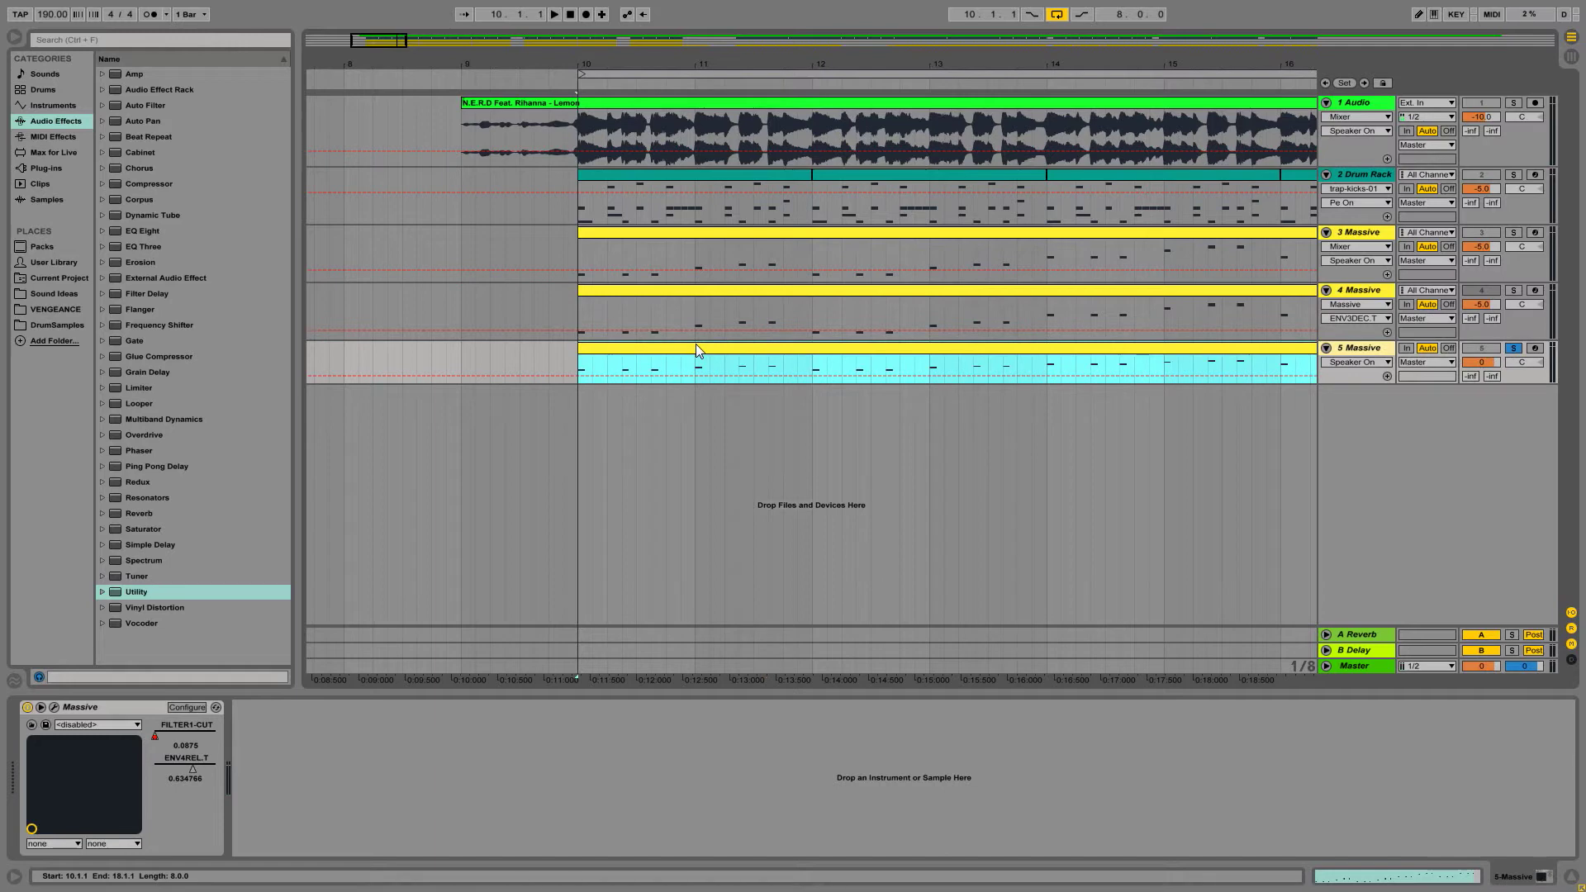
{"action": "key", "text": "space"}
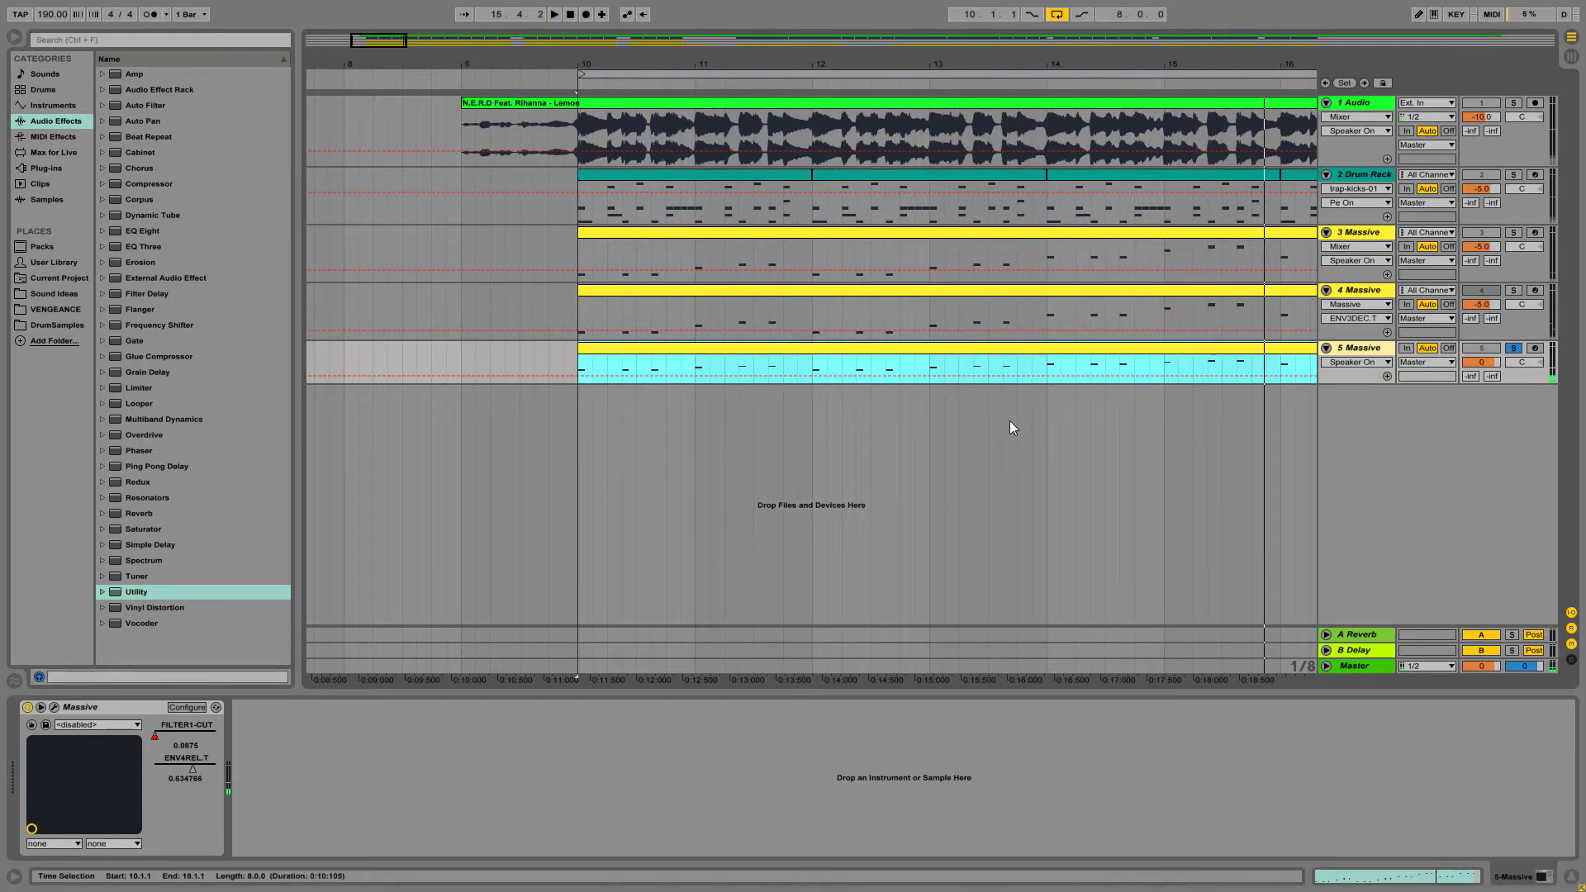
Duplicate the 5 Massive track, turn off the original's solo, and leave only the duplicate active among the instrument tracks.
{"action": "left_click", "coordinate": [1370, 348]}
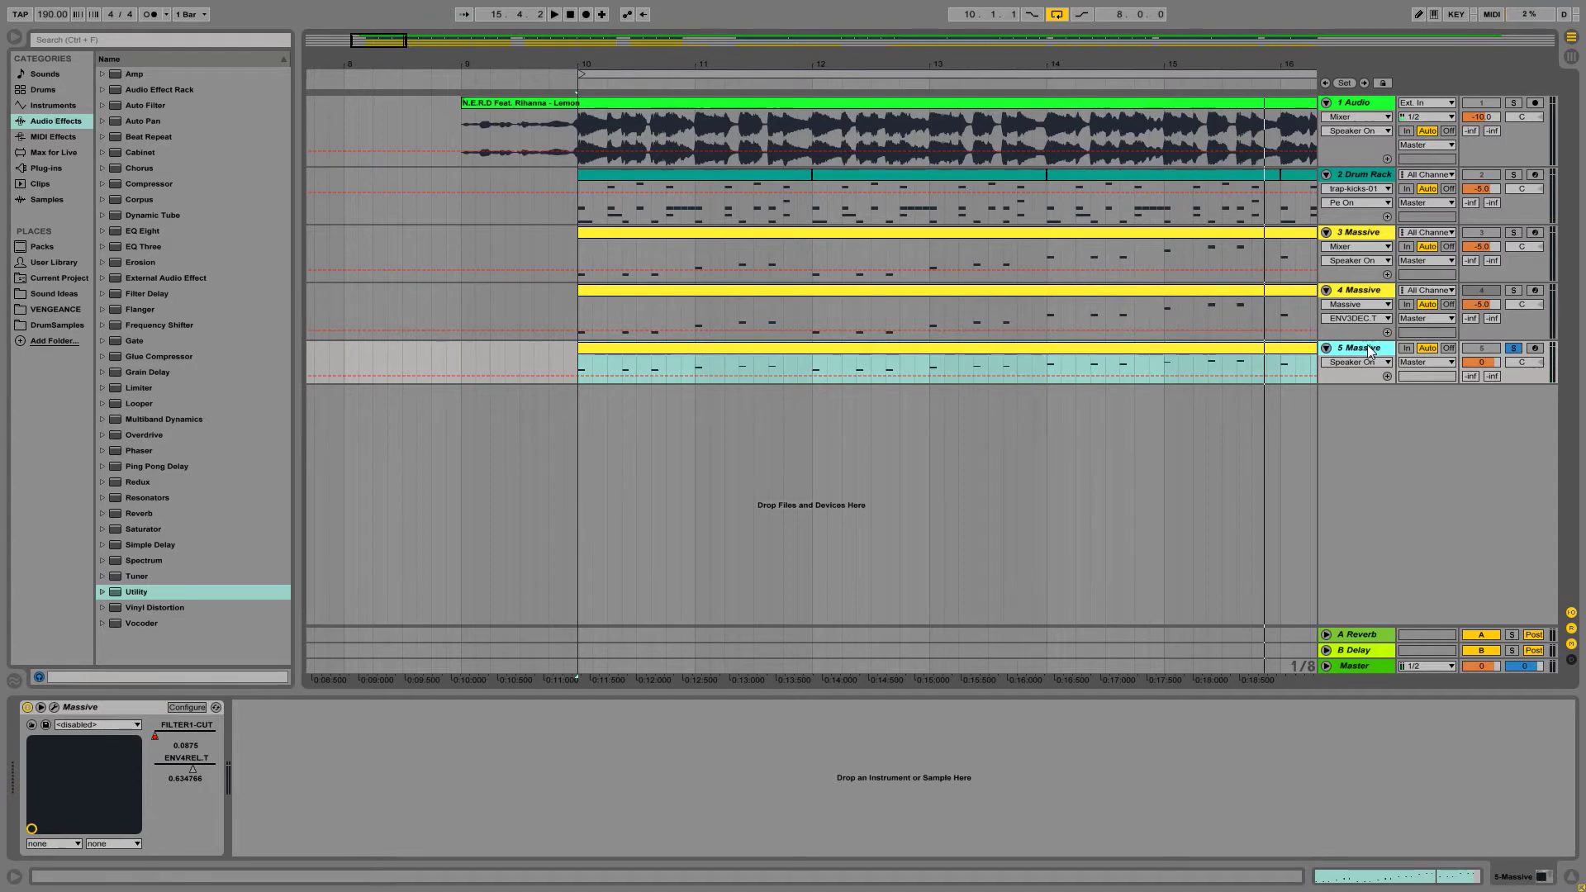
{"action": "right_click", "coordinate": [1349, 350]}
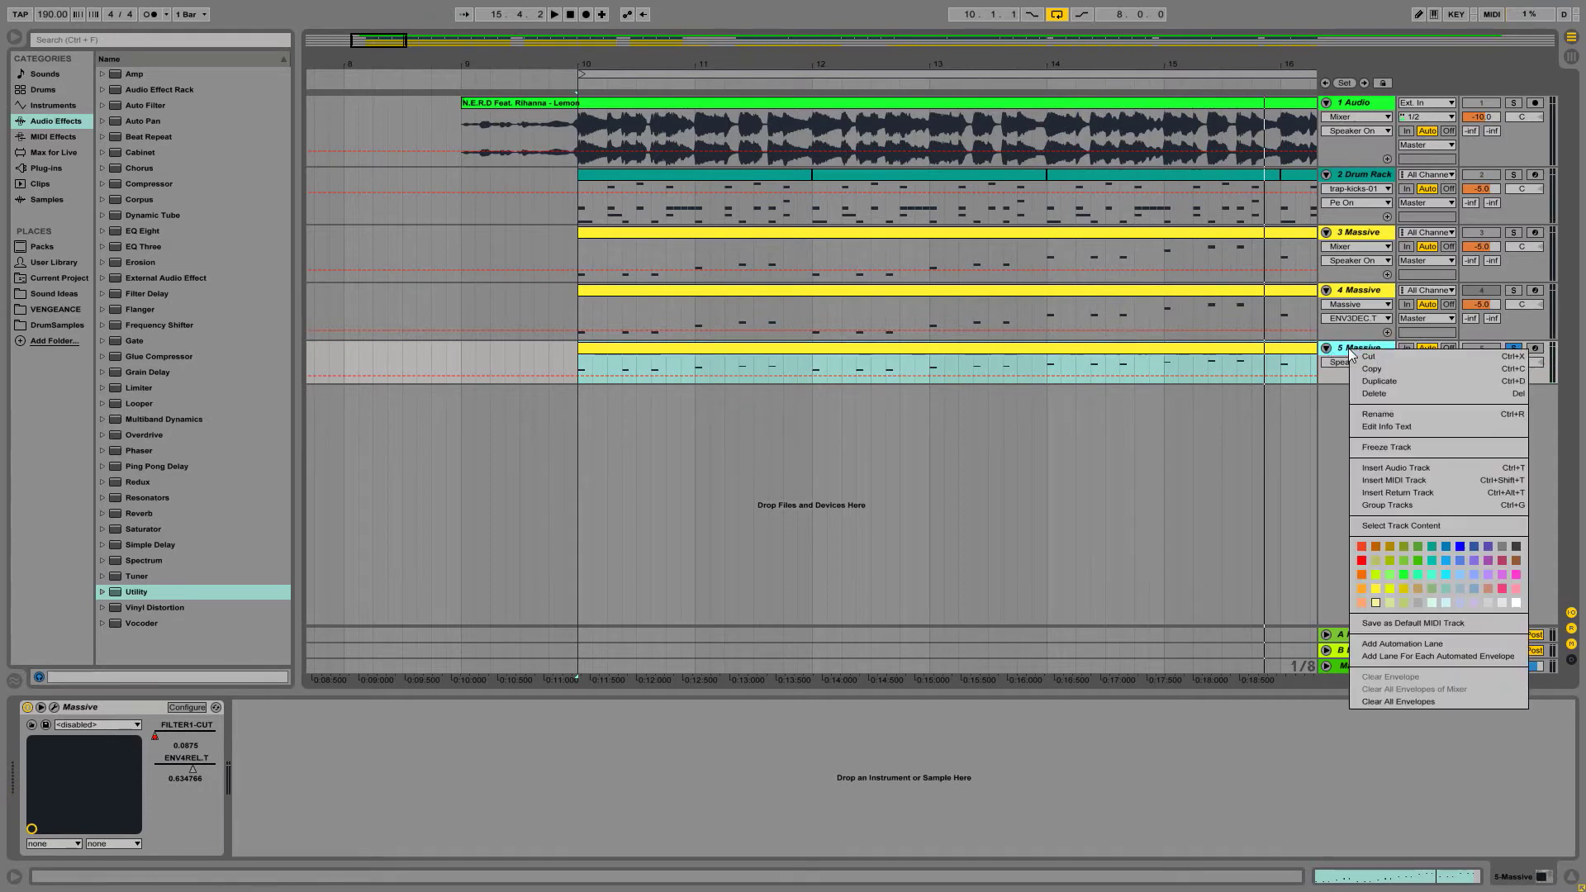
{"action": "left_click", "coordinate": [1378, 381]}
{"action": "left_click", "coordinate": [1513, 350]}
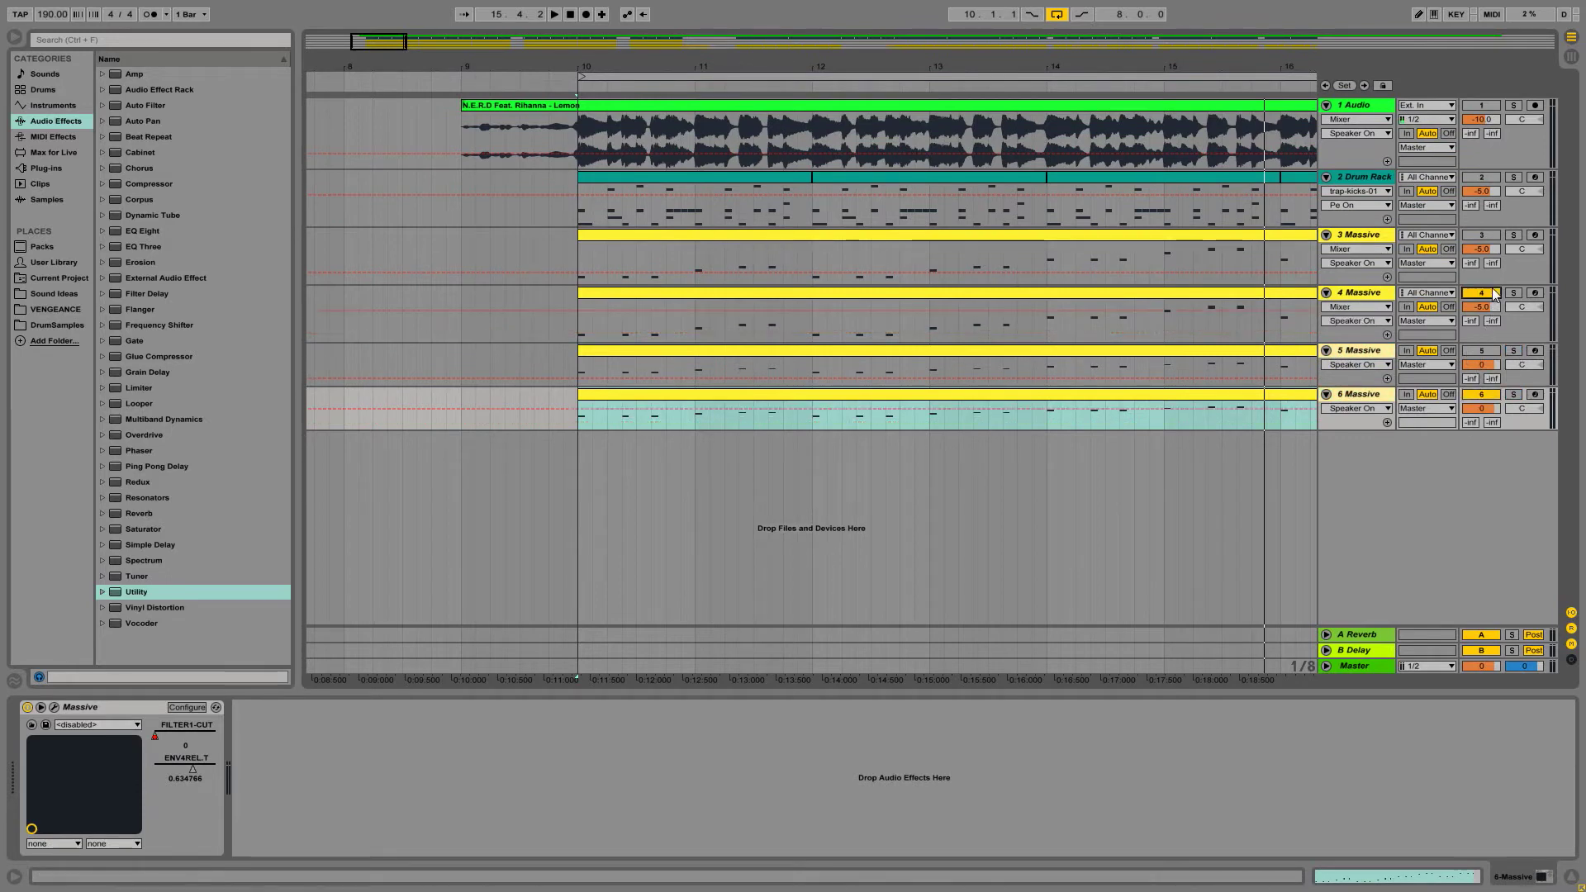
Open the 6 Massive track's synth editor and reset it to a blank new sound.
{"action": "left_click", "coordinate": [1365, 394]}
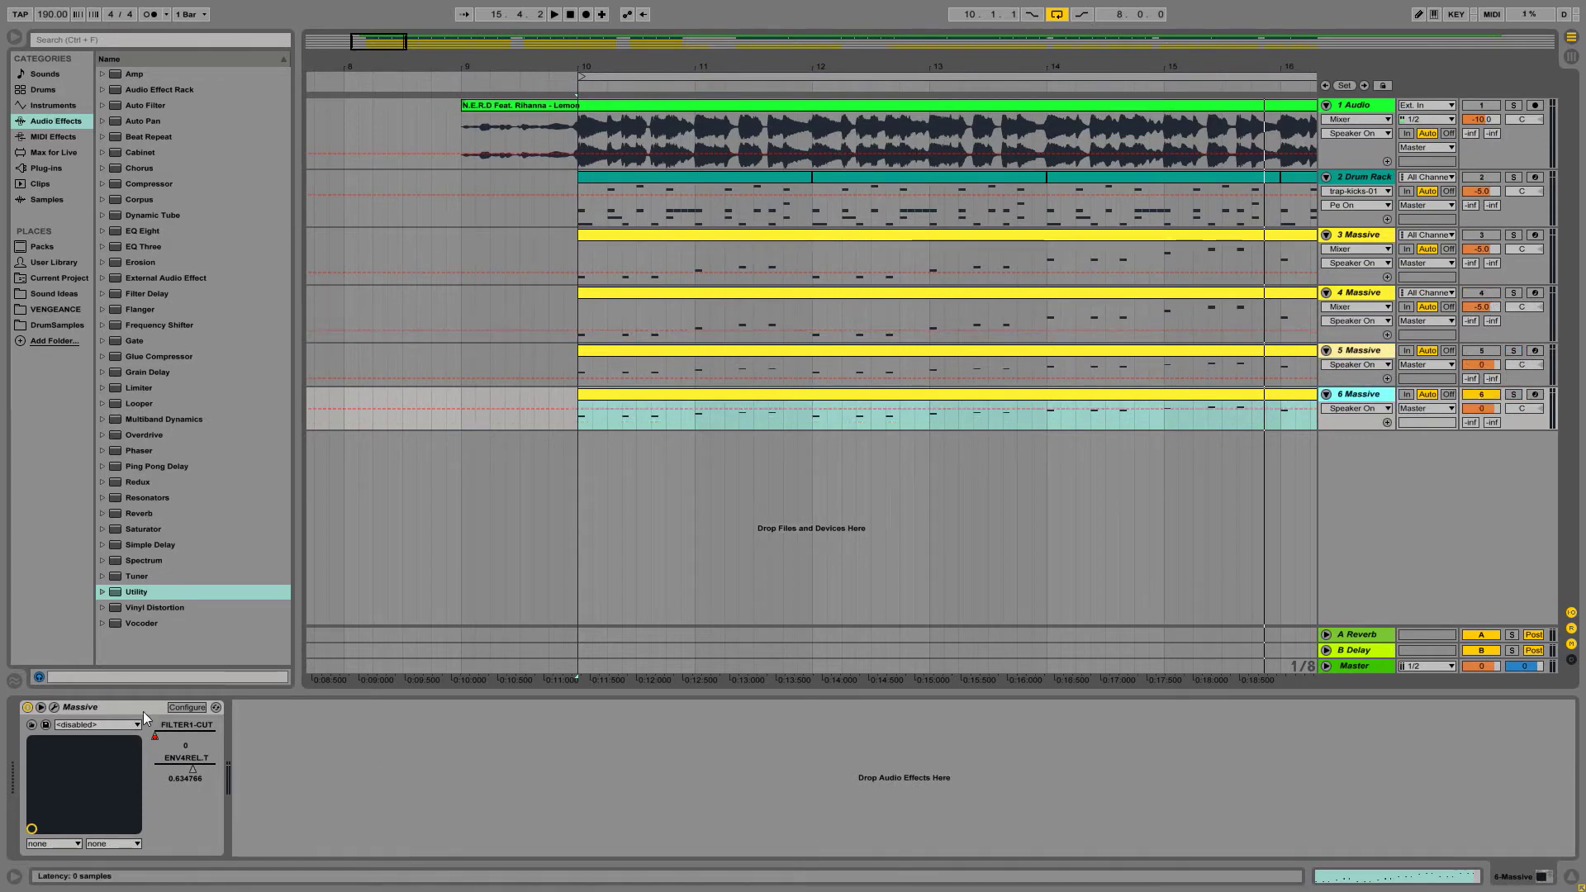
{"action": "left_click", "coordinate": [55, 707]}
{"action": "left_click_drag", "start_coordinate": [706, 314], "coordinate": [953, 117]}
{"action": "left_click", "coordinate": [947, 144]}
{"action": "left_click", "coordinate": [958, 203]}
{"action": "left_click_drag", "start_coordinate": [941, 116], "coordinate": [907, 188]}
{"action": "key", "text": "space"}
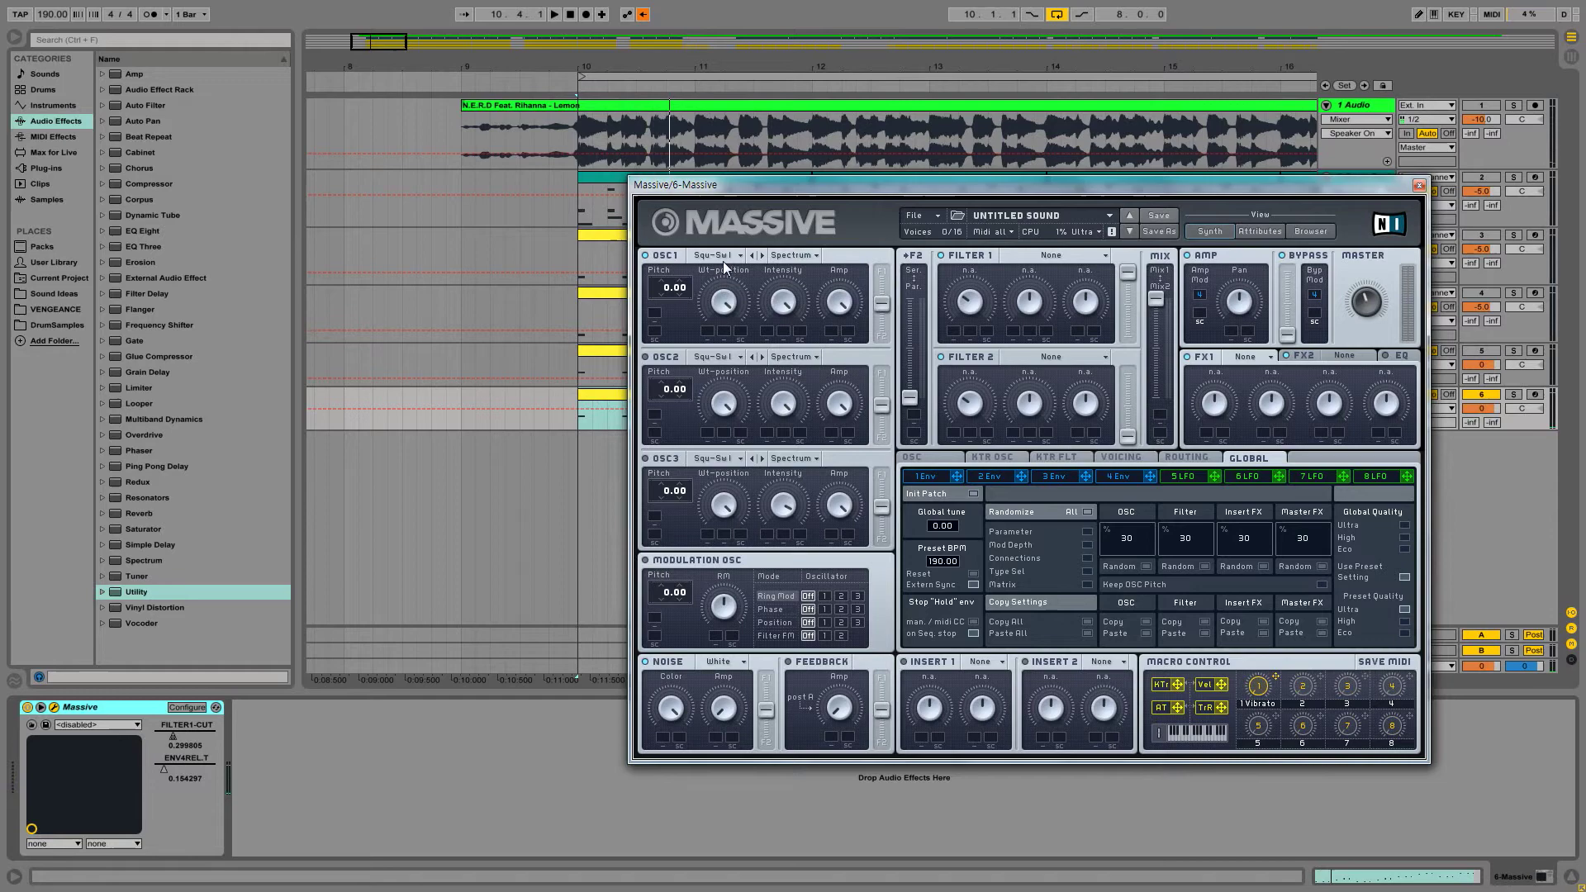
Set OSC1's wavetable to Sin-Squ in the 6 Massive patch and play the sound.
{"action": "left_click", "coordinate": [722, 258]}
{"action": "left_click", "coordinate": [791, 312]}
{"action": "key", "text": "space"}
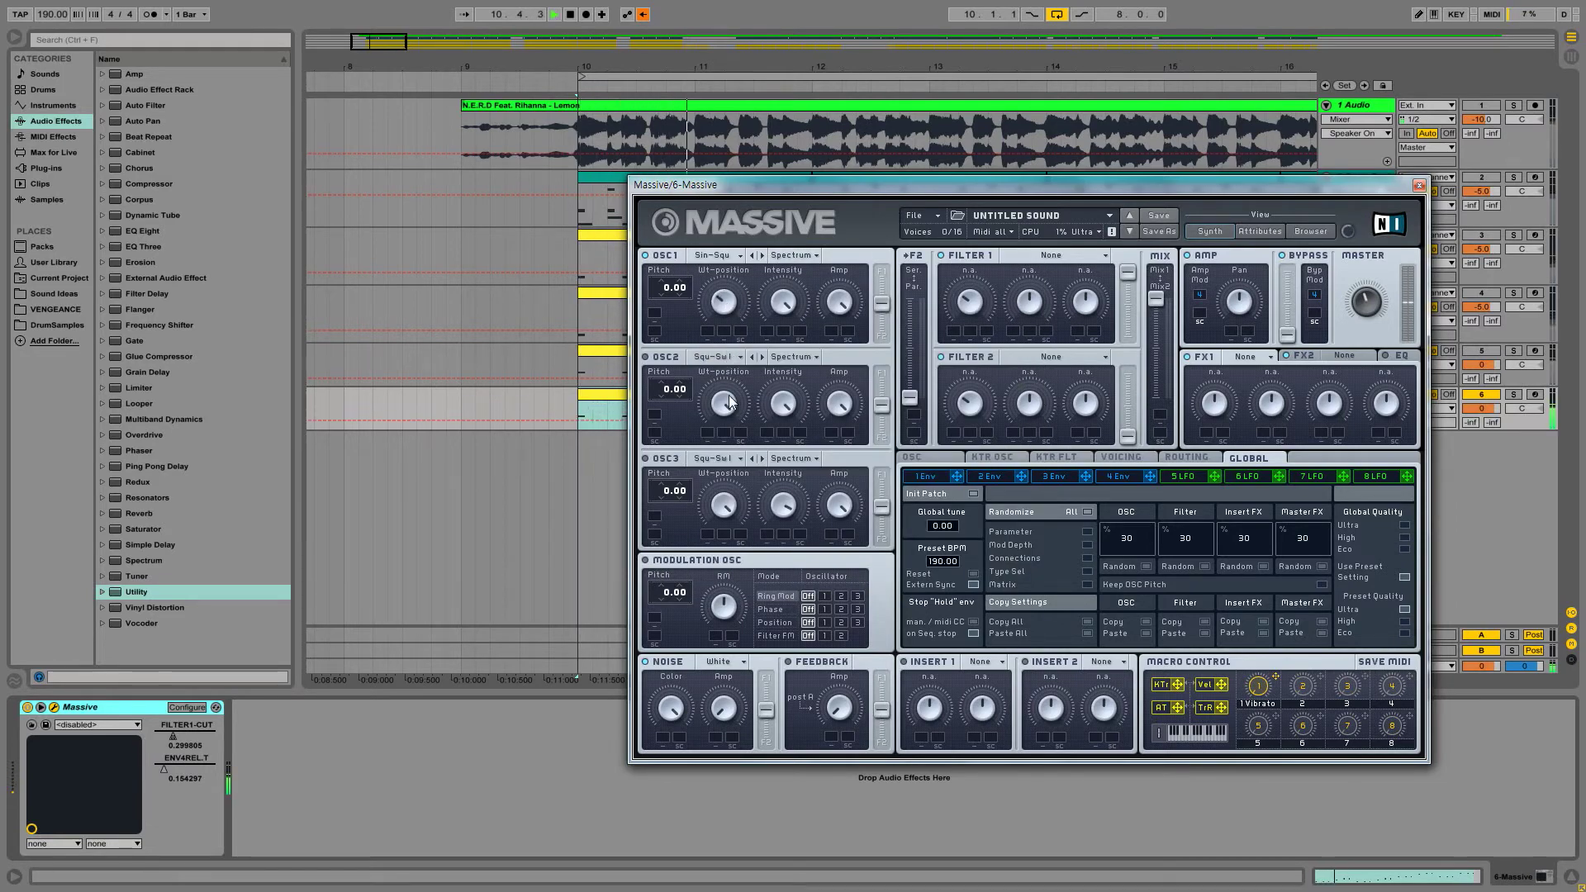
Stop playback, raise envelope 4's release to about 0.507 and play the 6 Massive sound again.
{"action": "key", "text": "space"}
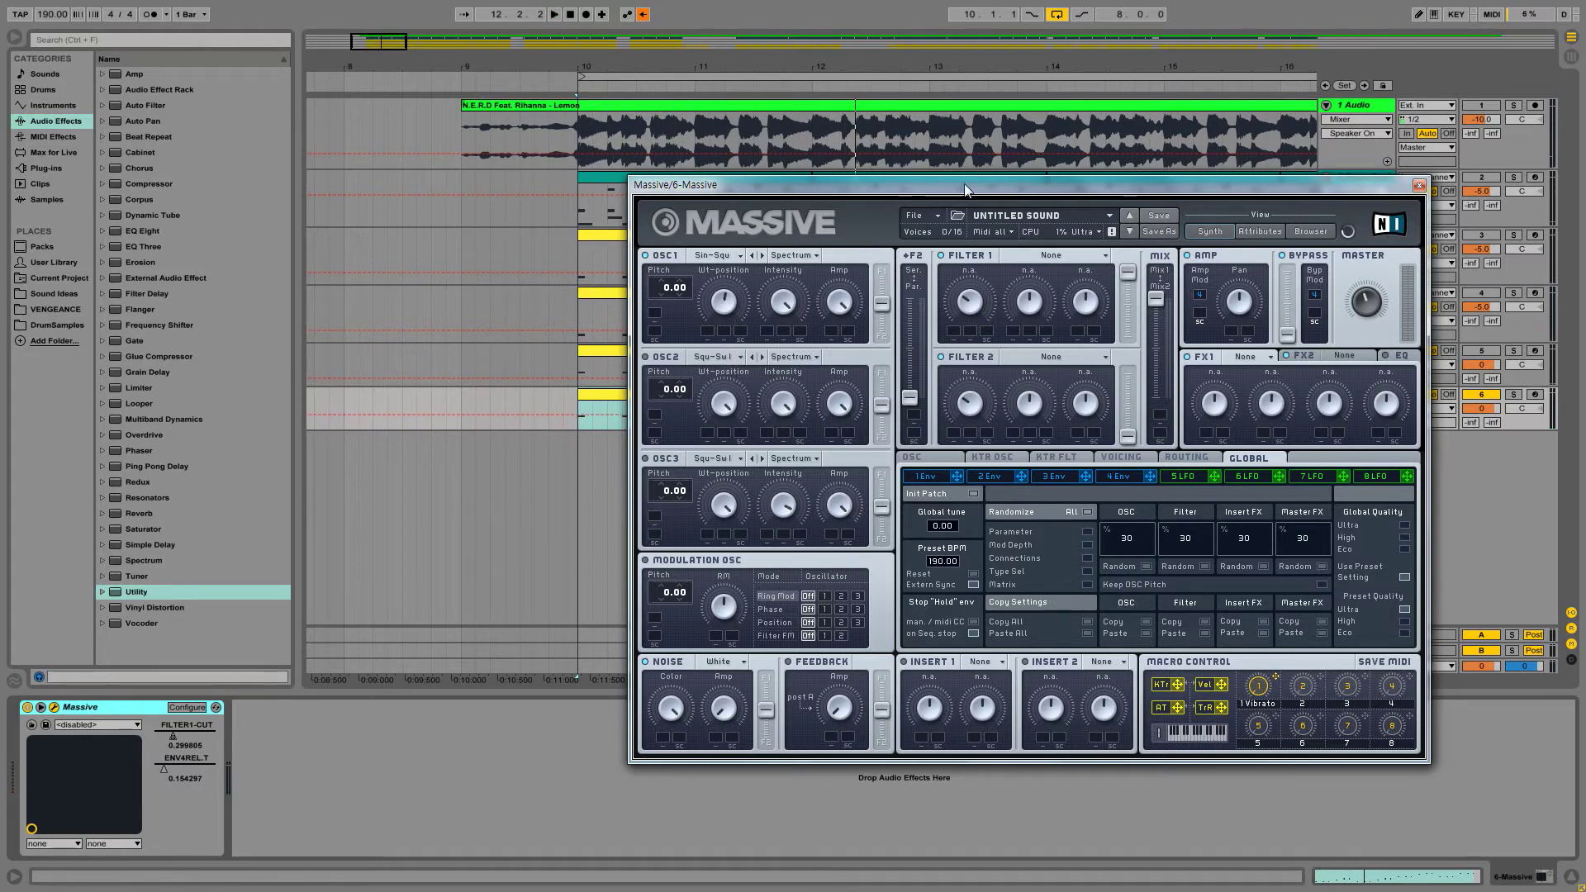
{"action": "left_click_drag", "start_coordinate": [952, 187], "coordinate": [945, 200]}
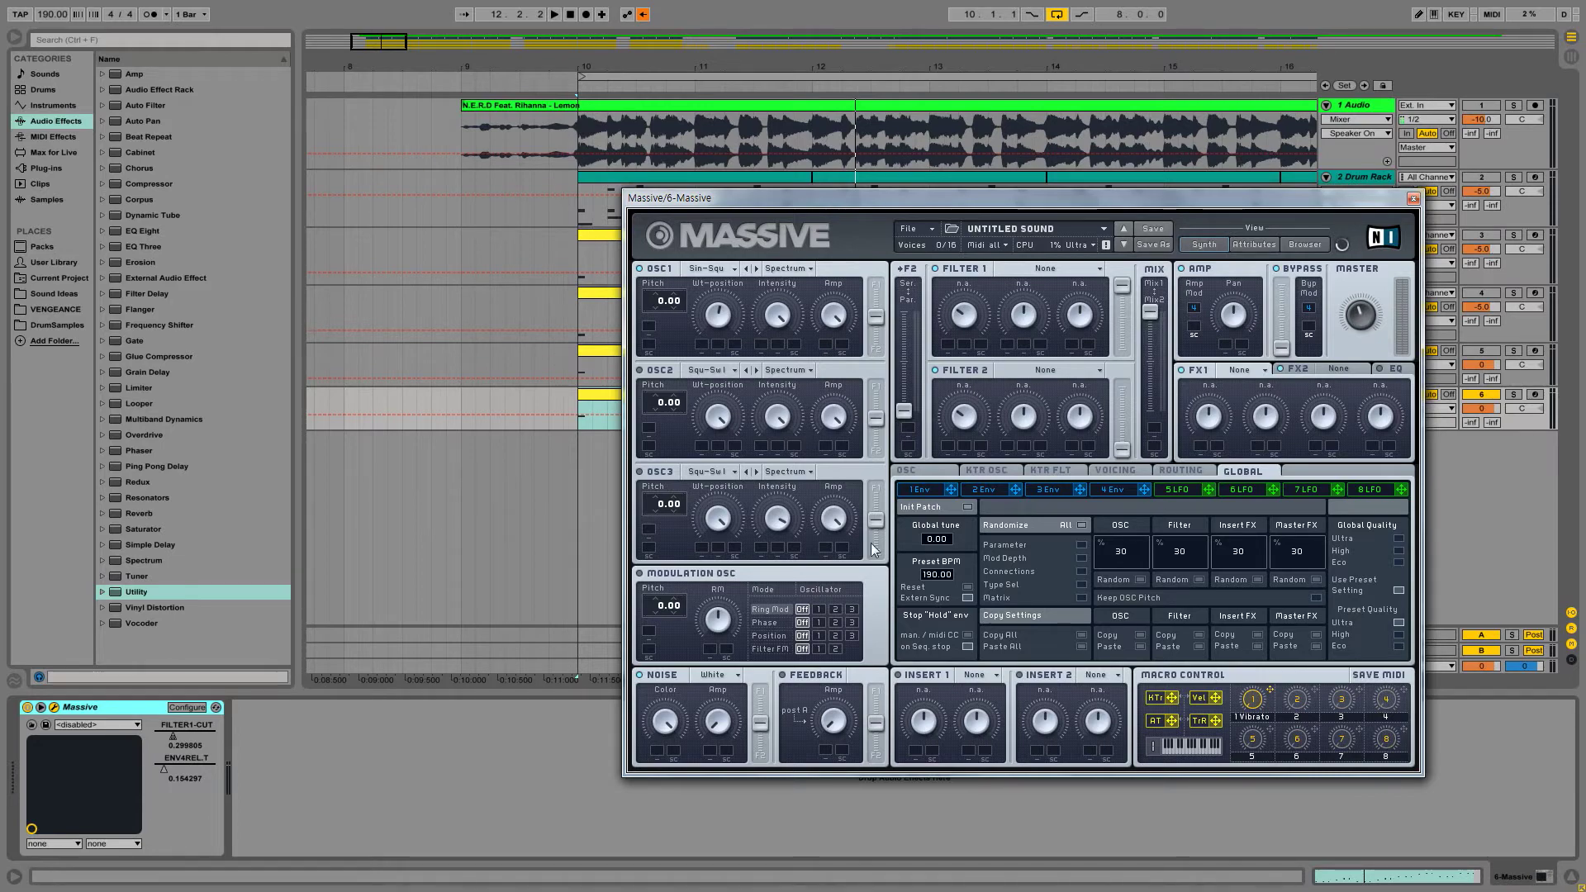
{"action": "left_click", "coordinate": [1113, 489]}
{"action": "left_click_drag", "start_coordinate": [1377, 629], "coordinate": [1391, 578]}
{"action": "key", "text": "space"}
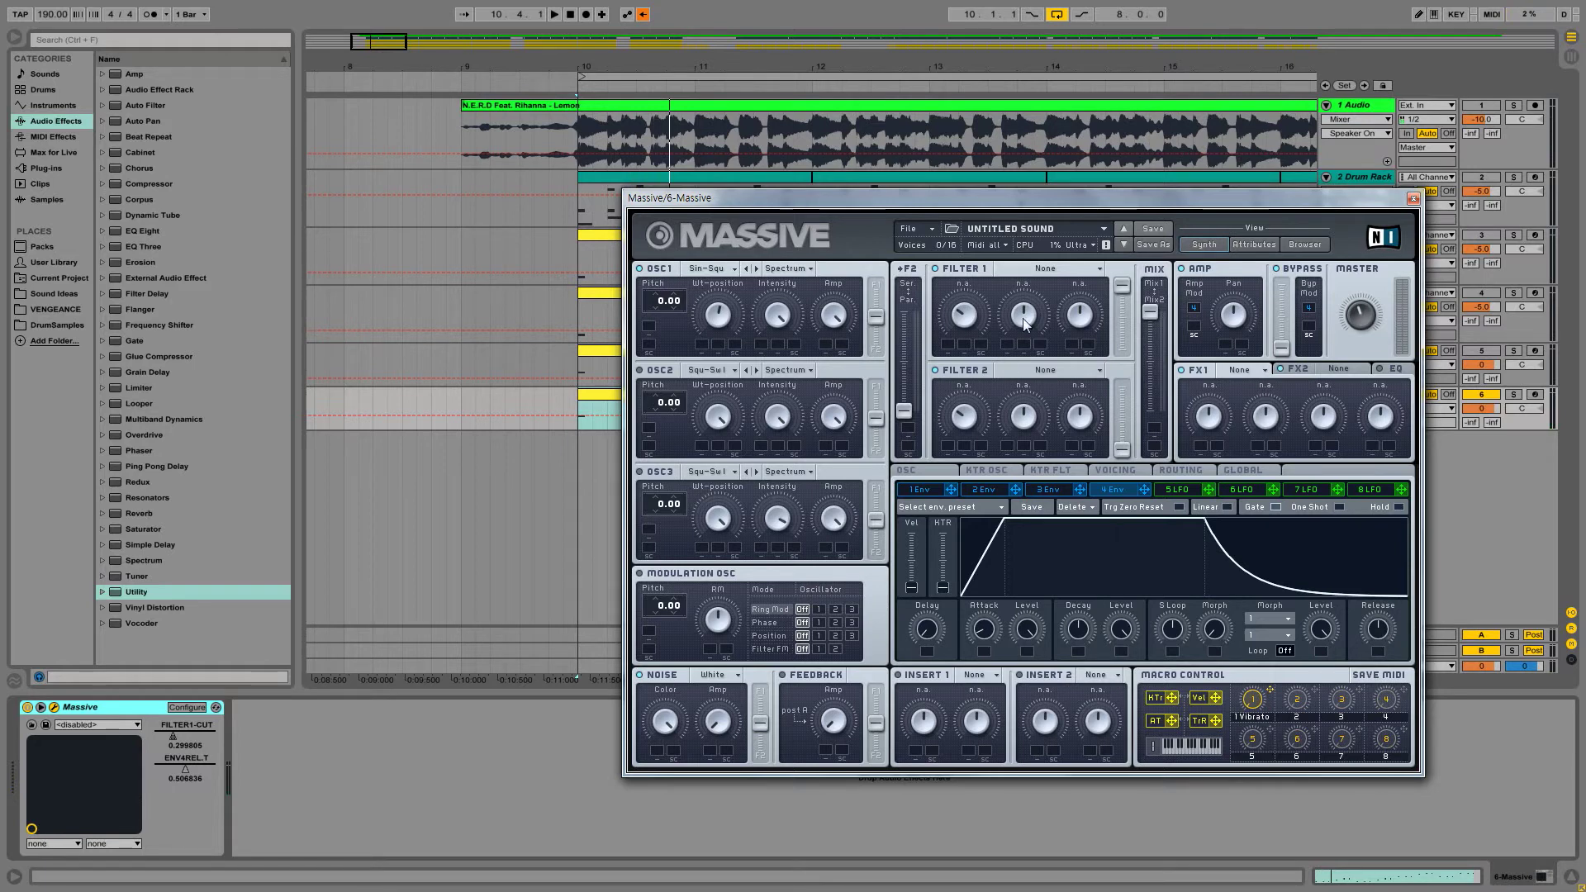
Set Filter 1 to Lowpass 2 with its cutoff at 0 and assign envelope 3 to modulate that cutoff.
{"action": "left_click", "coordinate": [1025, 270]}
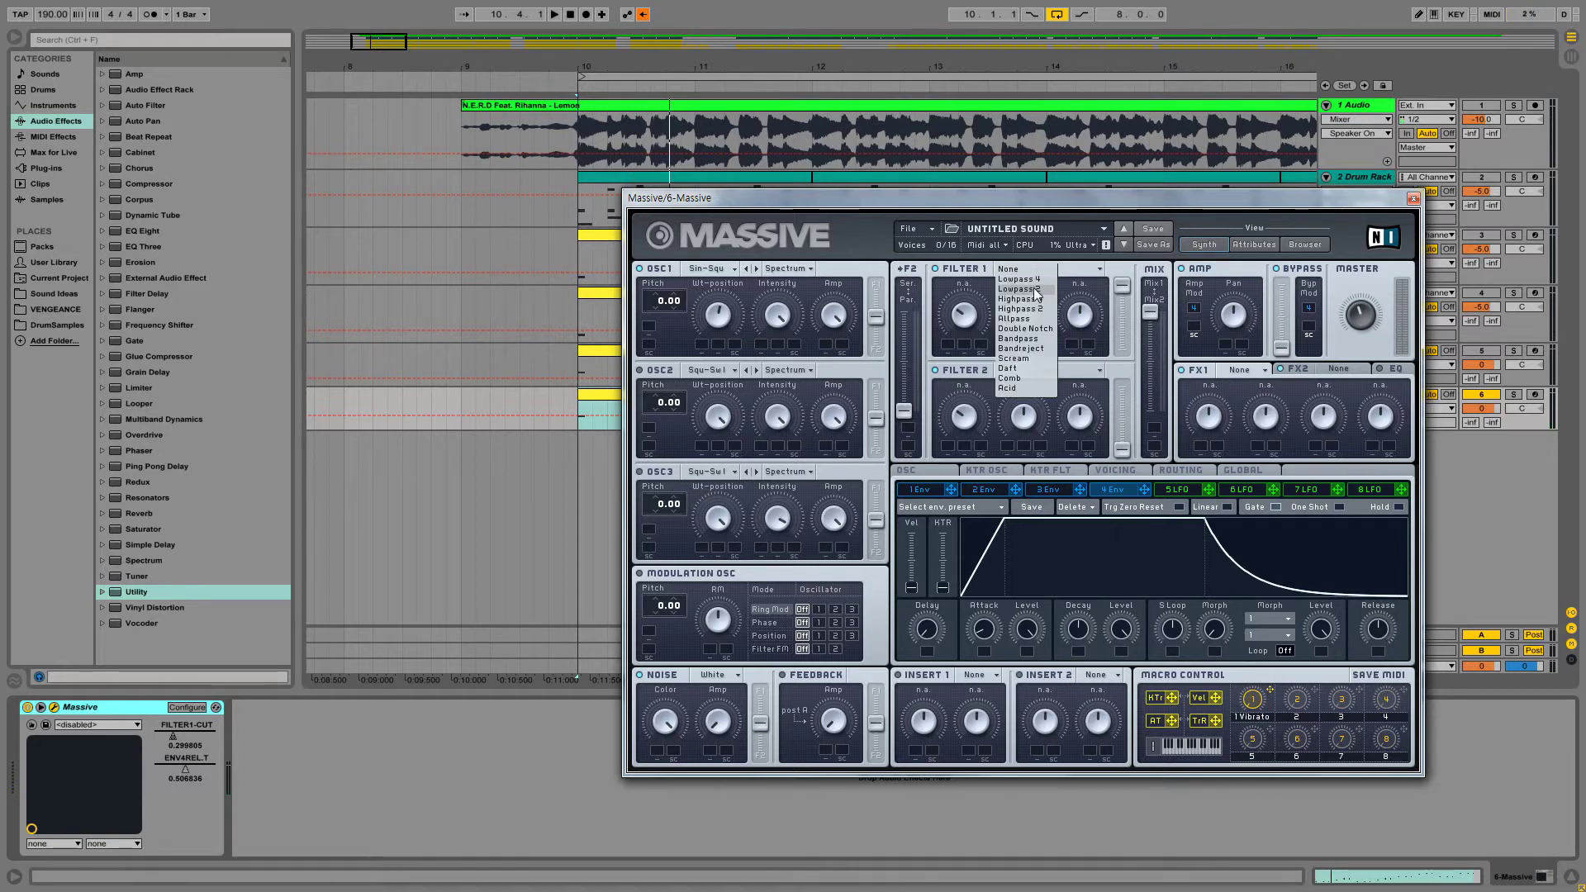
{"action": "left_click", "coordinate": [1035, 290]}
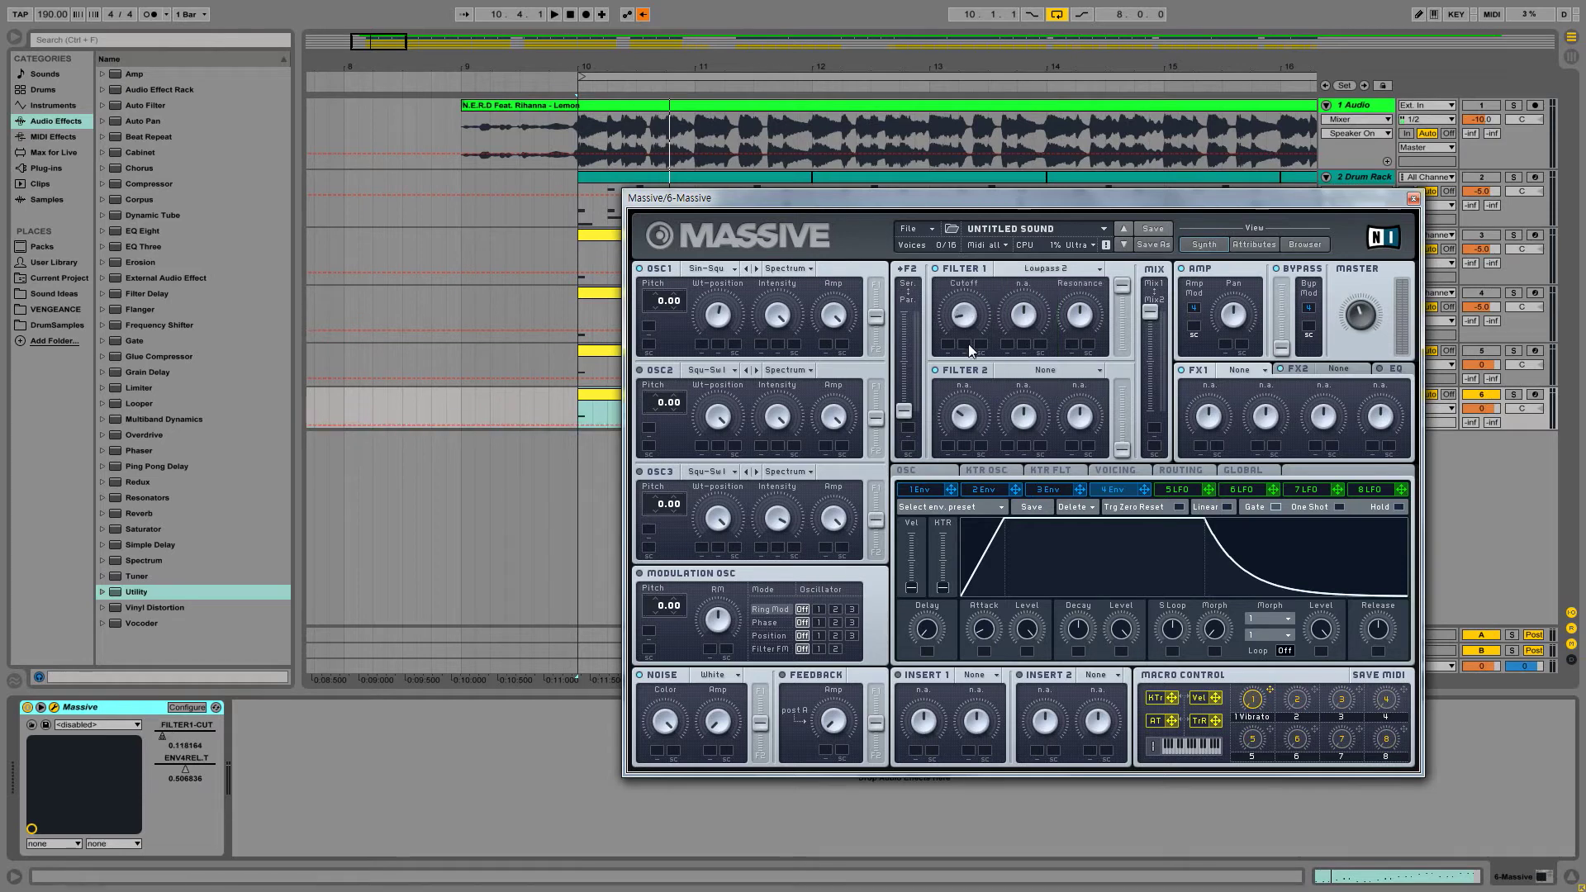
{"action": "left_click", "coordinate": [1048, 489]}
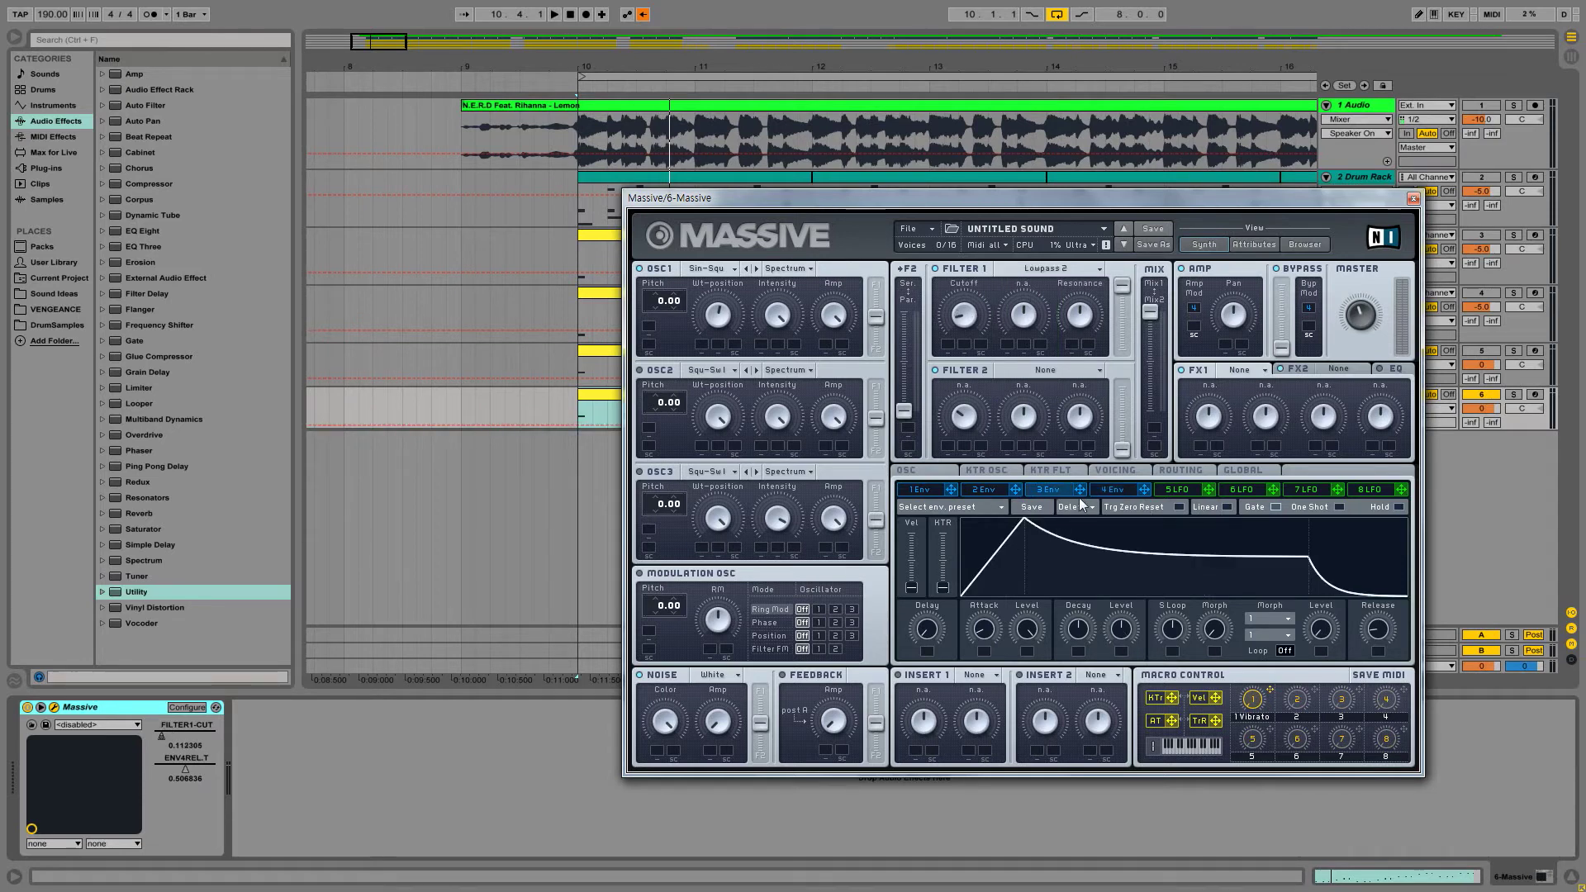
{"action": "left_click_drag", "start_coordinate": [1080, 490], "coordinate": [962, 334]}
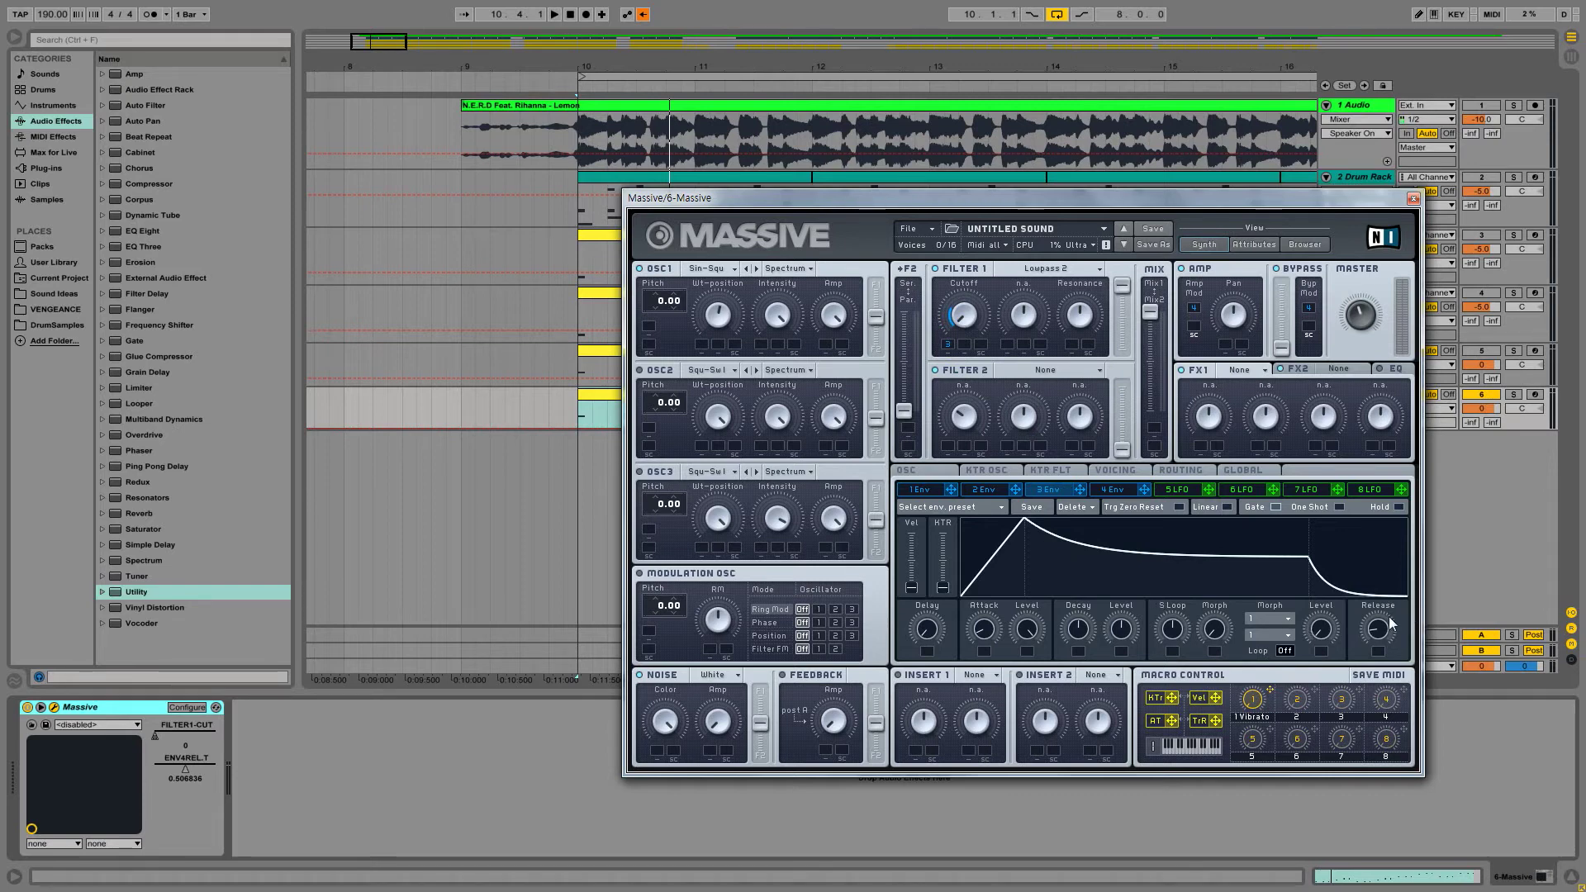
Raise envelope 3's sustain level to full, adjust its release and play the sound.
{"action": "left_click_drag", "start_coordinate": [1151, 647], "coordinate": [1187, 589]}
{"action": "left_click_drag", "start_coordinate": [1384, 641], "coordinate": [1387, 630]}
{"action": "key", "text": "space"}
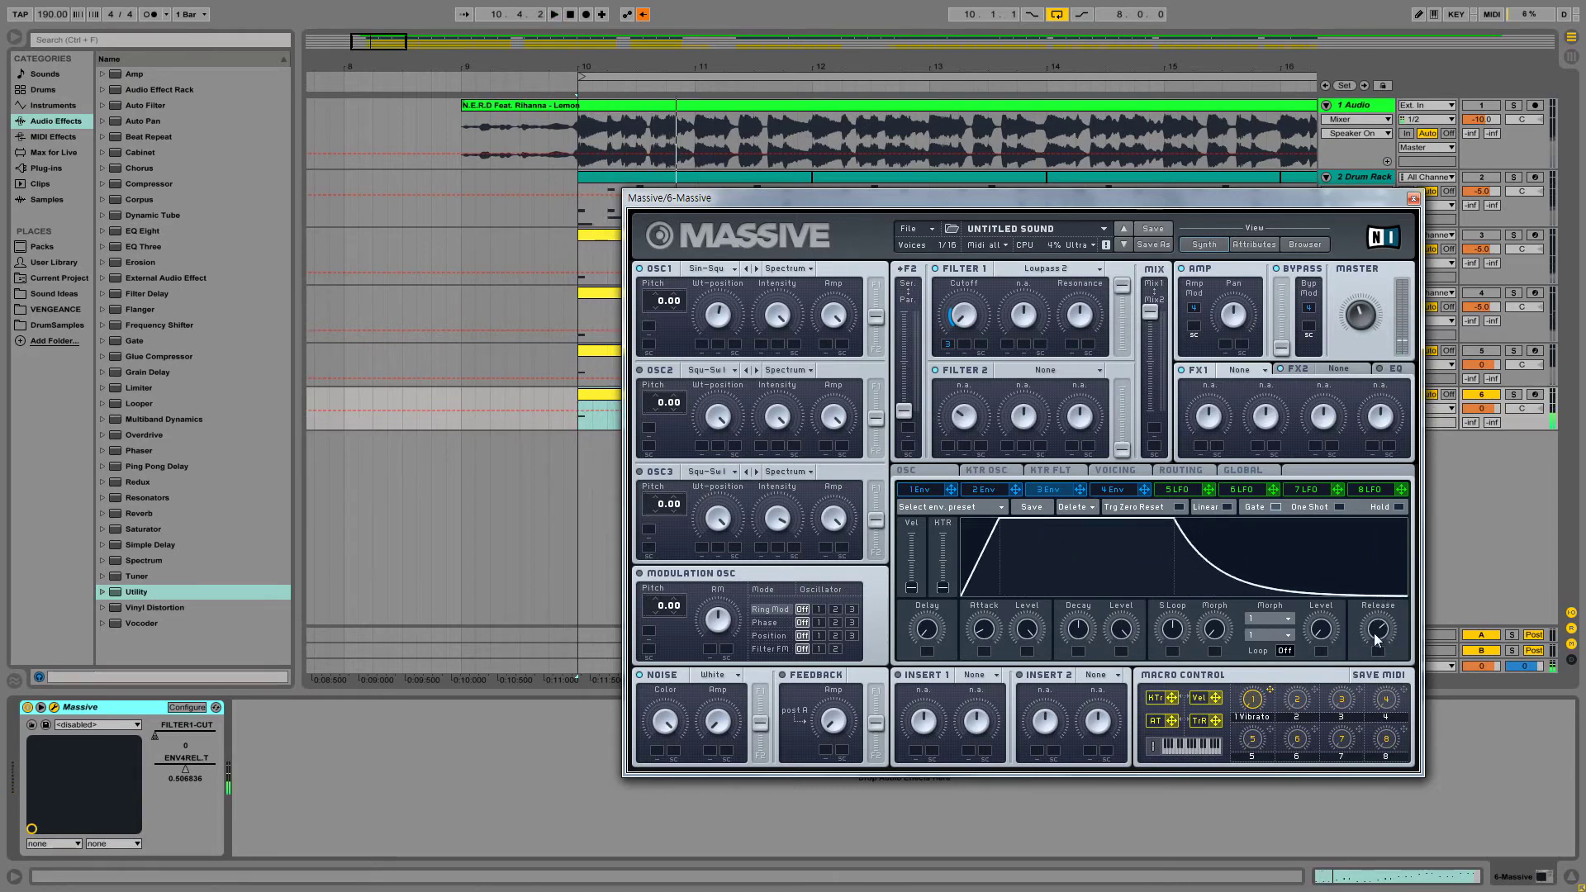
Set Filter 1's cutoff to about 0.04 and OSC1's pitch to -12.00, playing the sound to check.
{"action": "left_click_drag", "start_coordinate": [975, 329], "coordinate": [969, 318]}
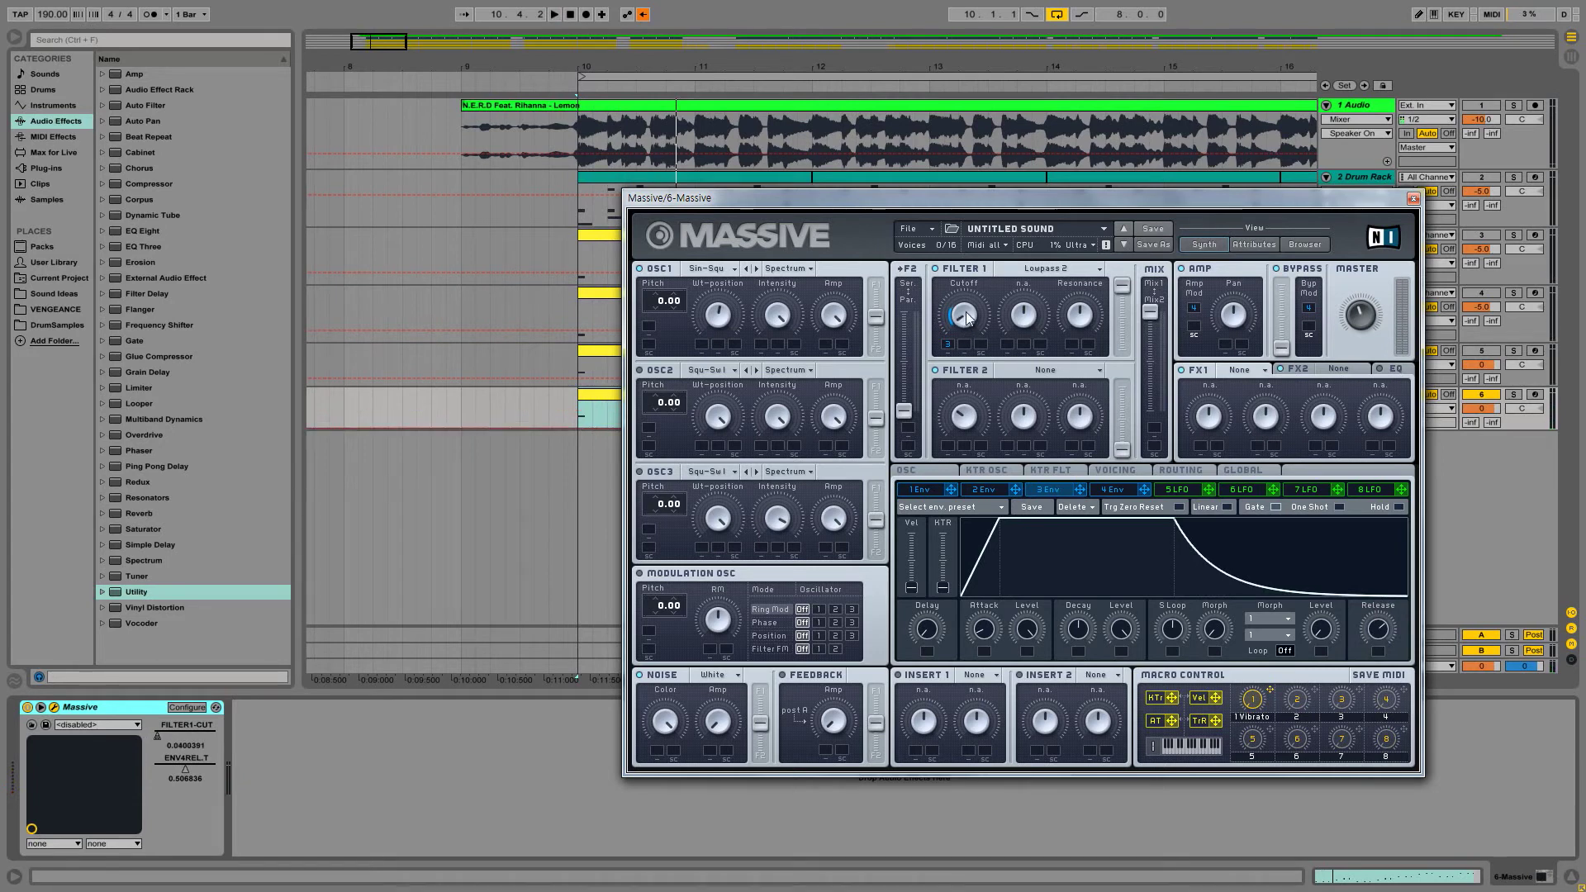
{"action": "key", "text": "space"}
{"action": "key", "text": "space"}
{"action": "left_click_drag", "start_coordinate": [658, 303], "coordinate": [658, 310]}
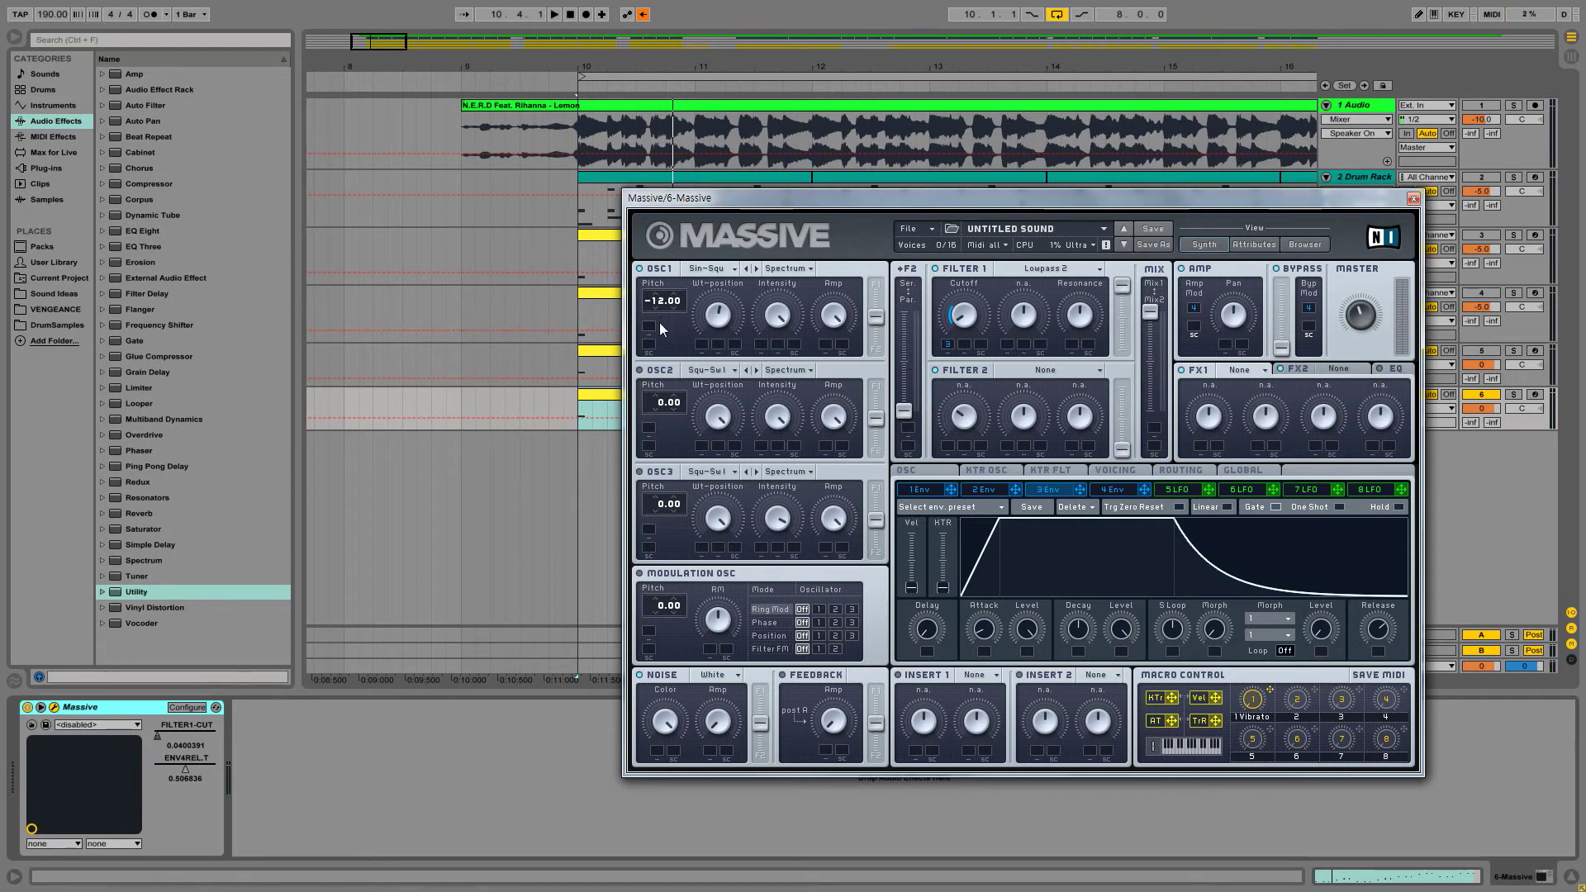
{"action": "key", "text": "space"}
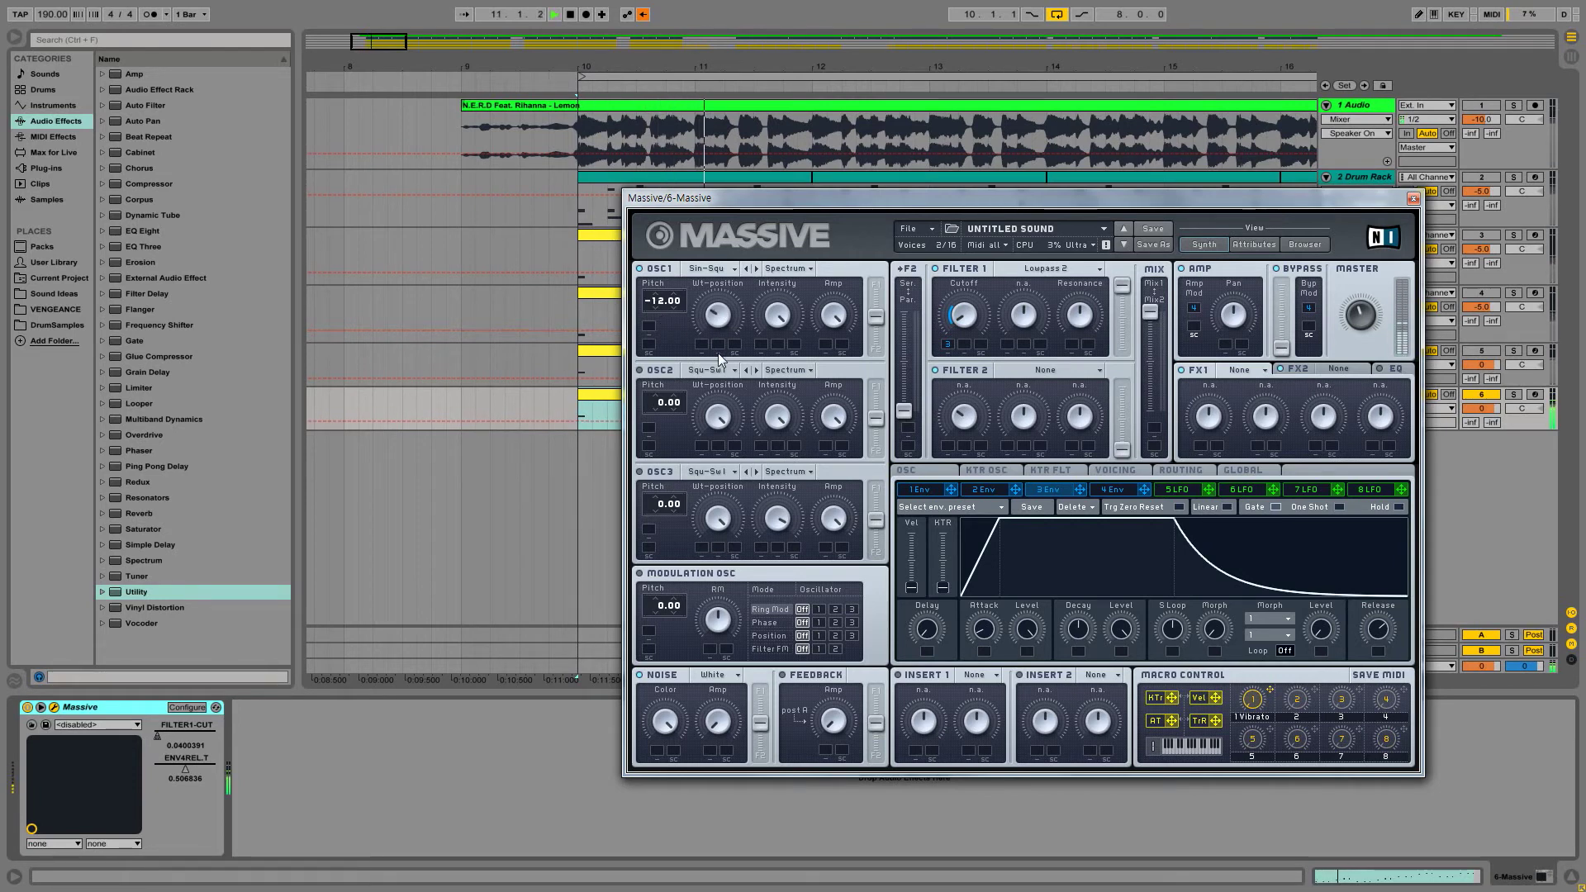
Lower Filter 1's cutoff to about 0.006 while listening to the clip.
{"action": "left_click_drag", "start_coordinate": [965, 314], "coordinate": [967, 317]}
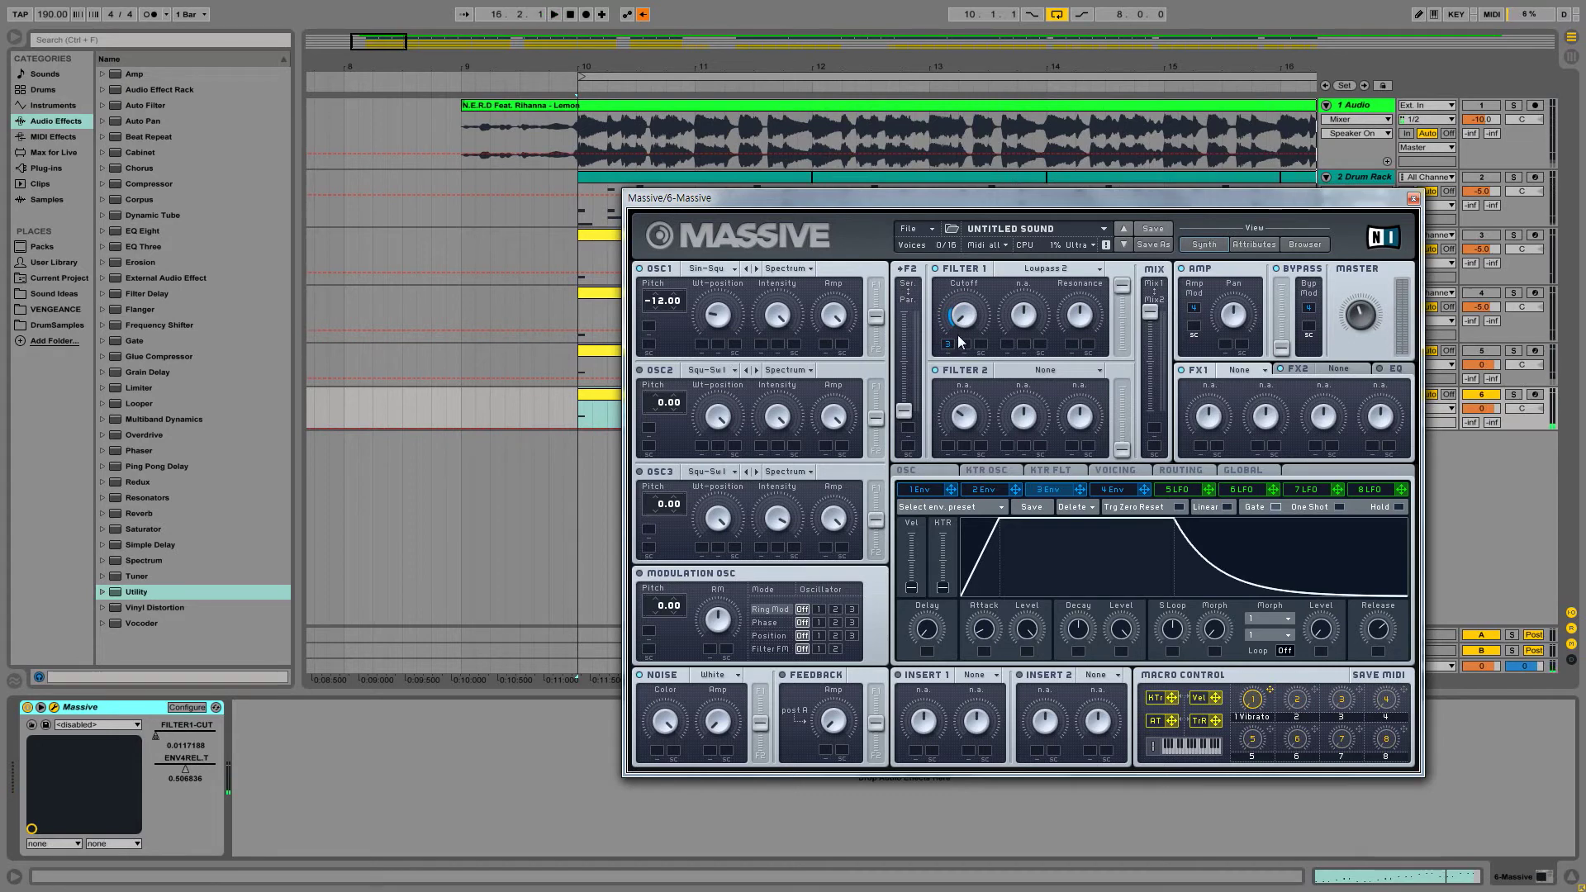
{"action": "key", "text": "space"}
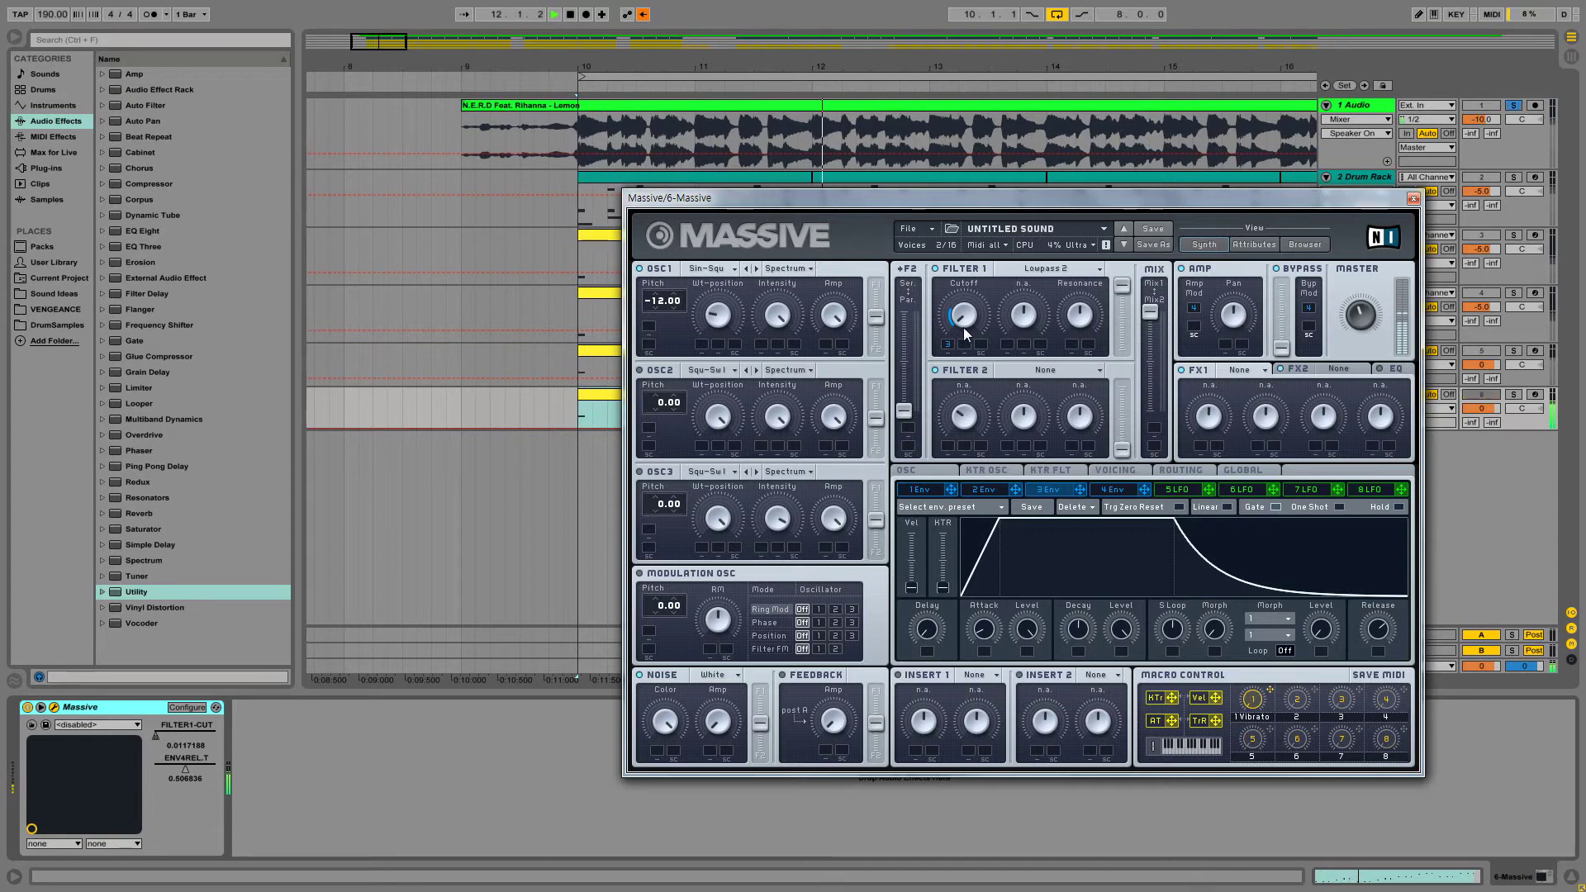
{"action": "left_click_drag", "start_coordinate": [965, 326], "coordinate": [965, 319]}
{"action": "left_click_drag", "start_coordinate": [960, 316], "coordinate": [960, 319]}
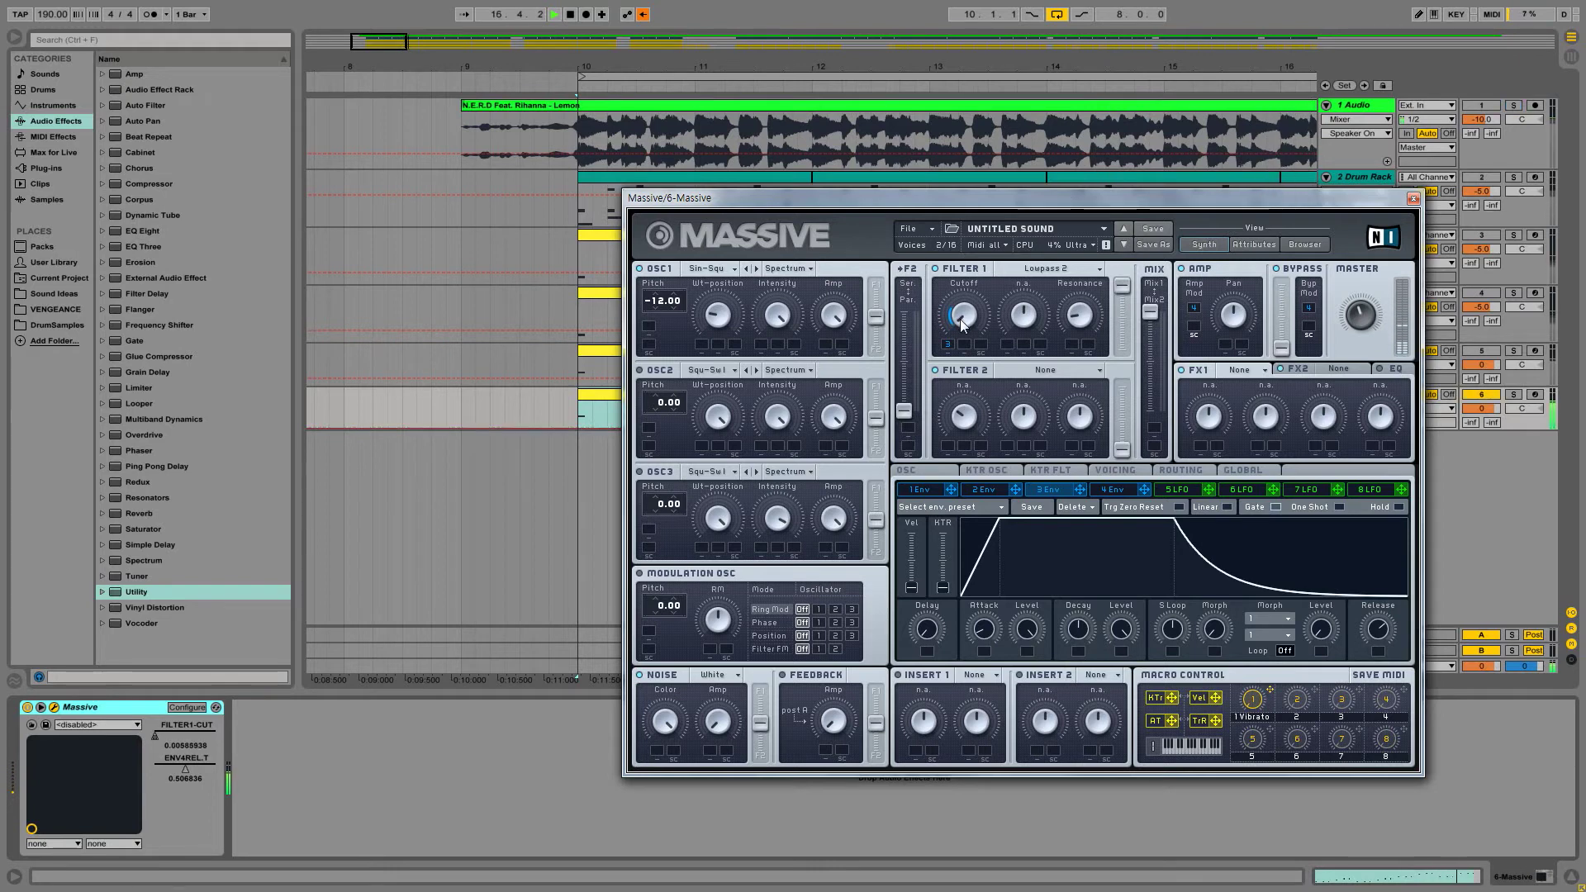
{"action": "key", "text": "space"}
Adjust the synth's master volume and play the clip to check the sound.
{"action": "left_click", "coordinate": [1363, 314]}
{"action": "key", "text": "space"}
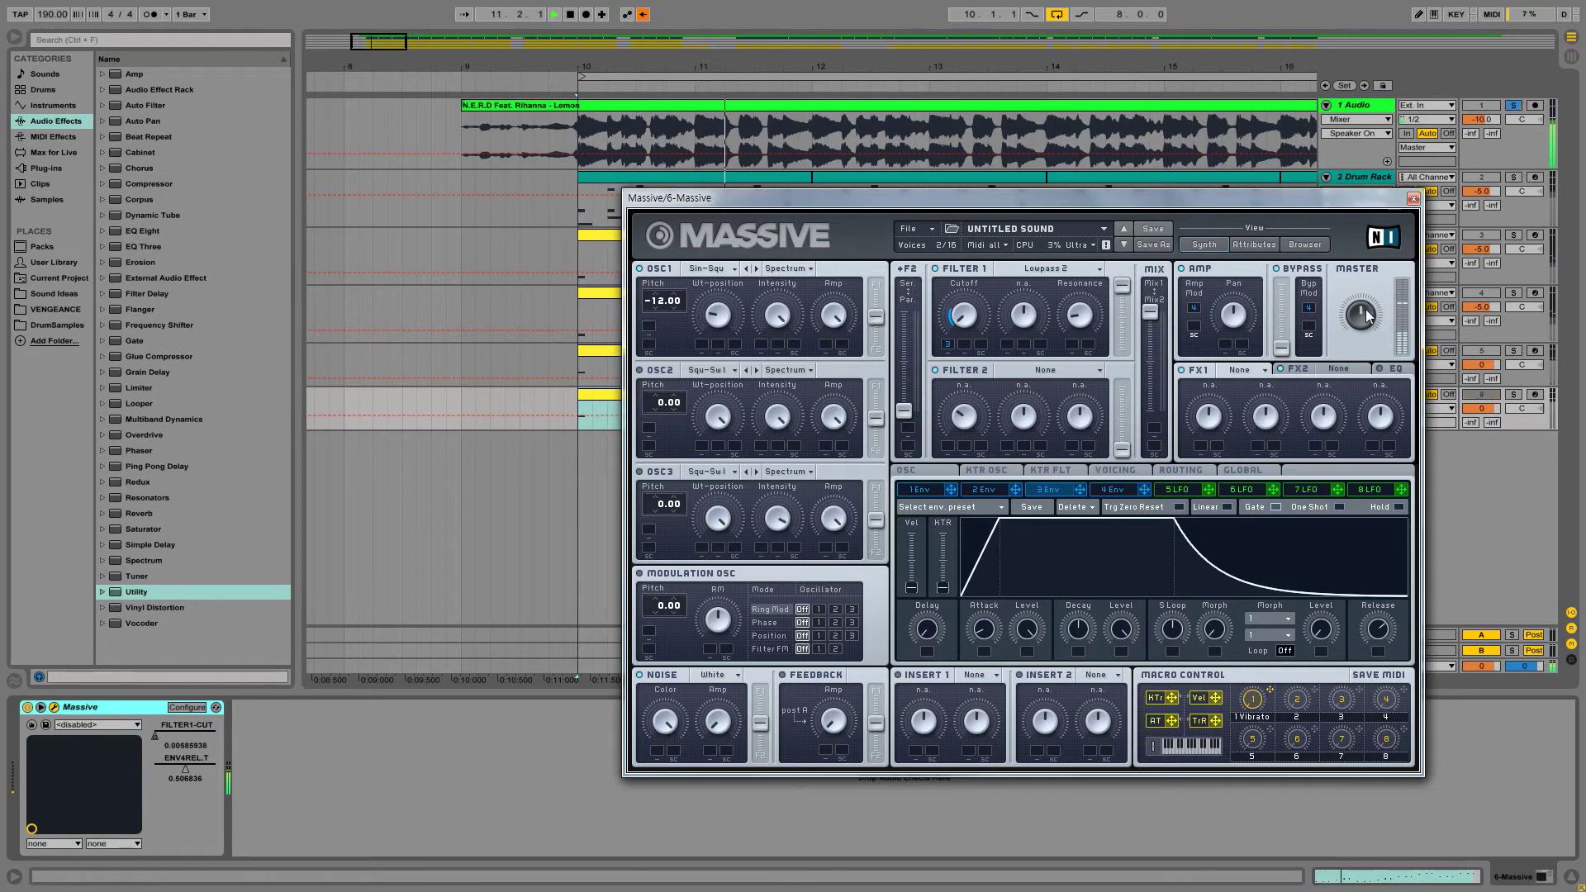
{"action": "key", "text": "space"}
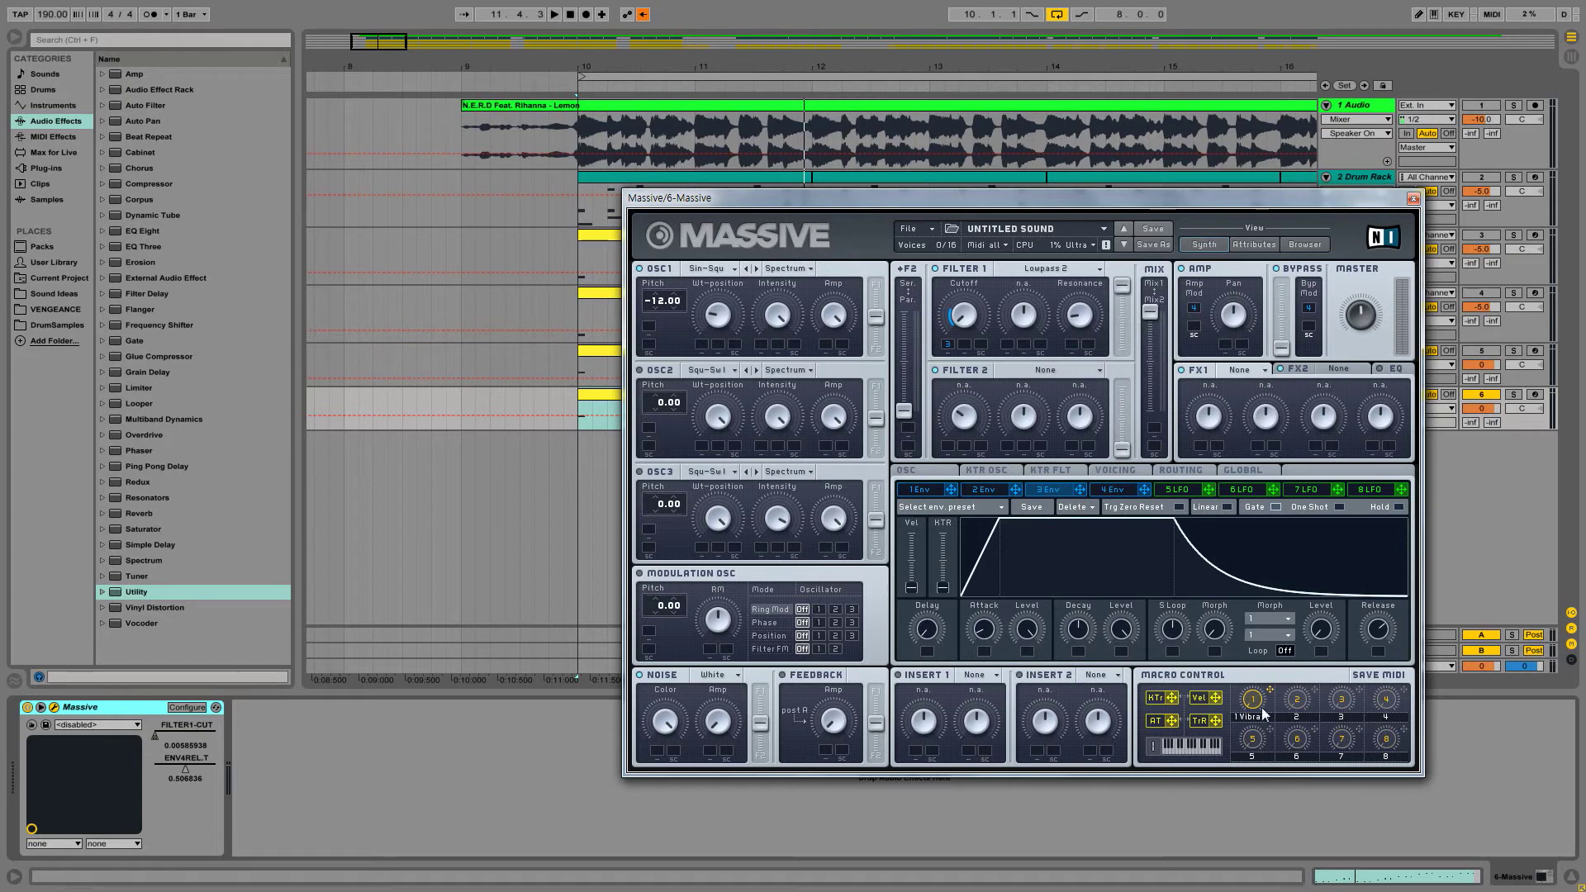
{"action": "key", "text": "space"}
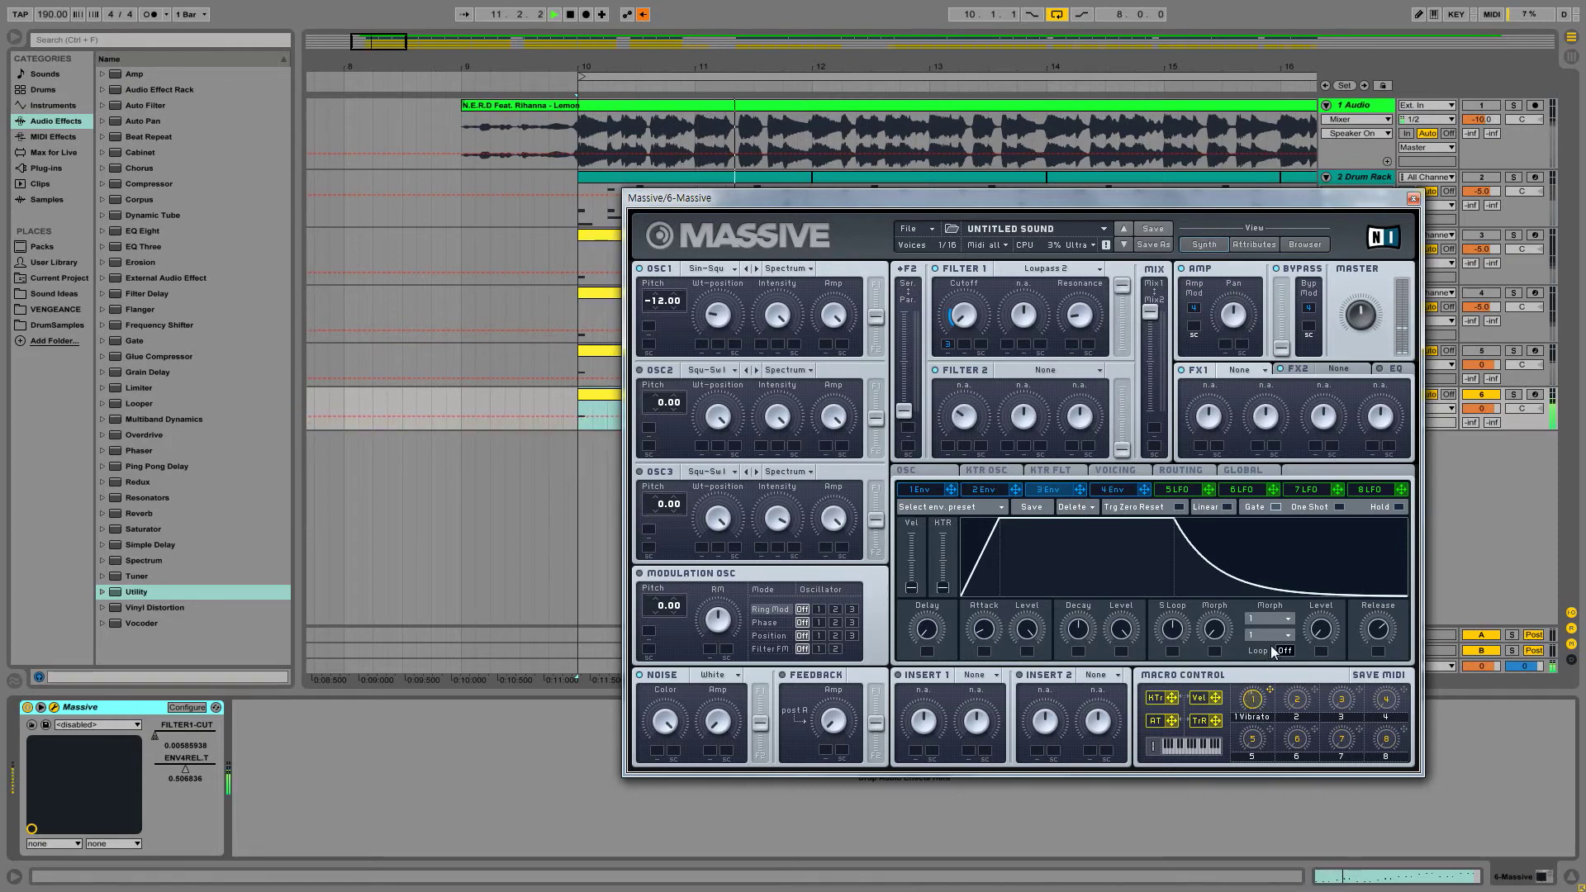
{"action": "key", "text": "space"}
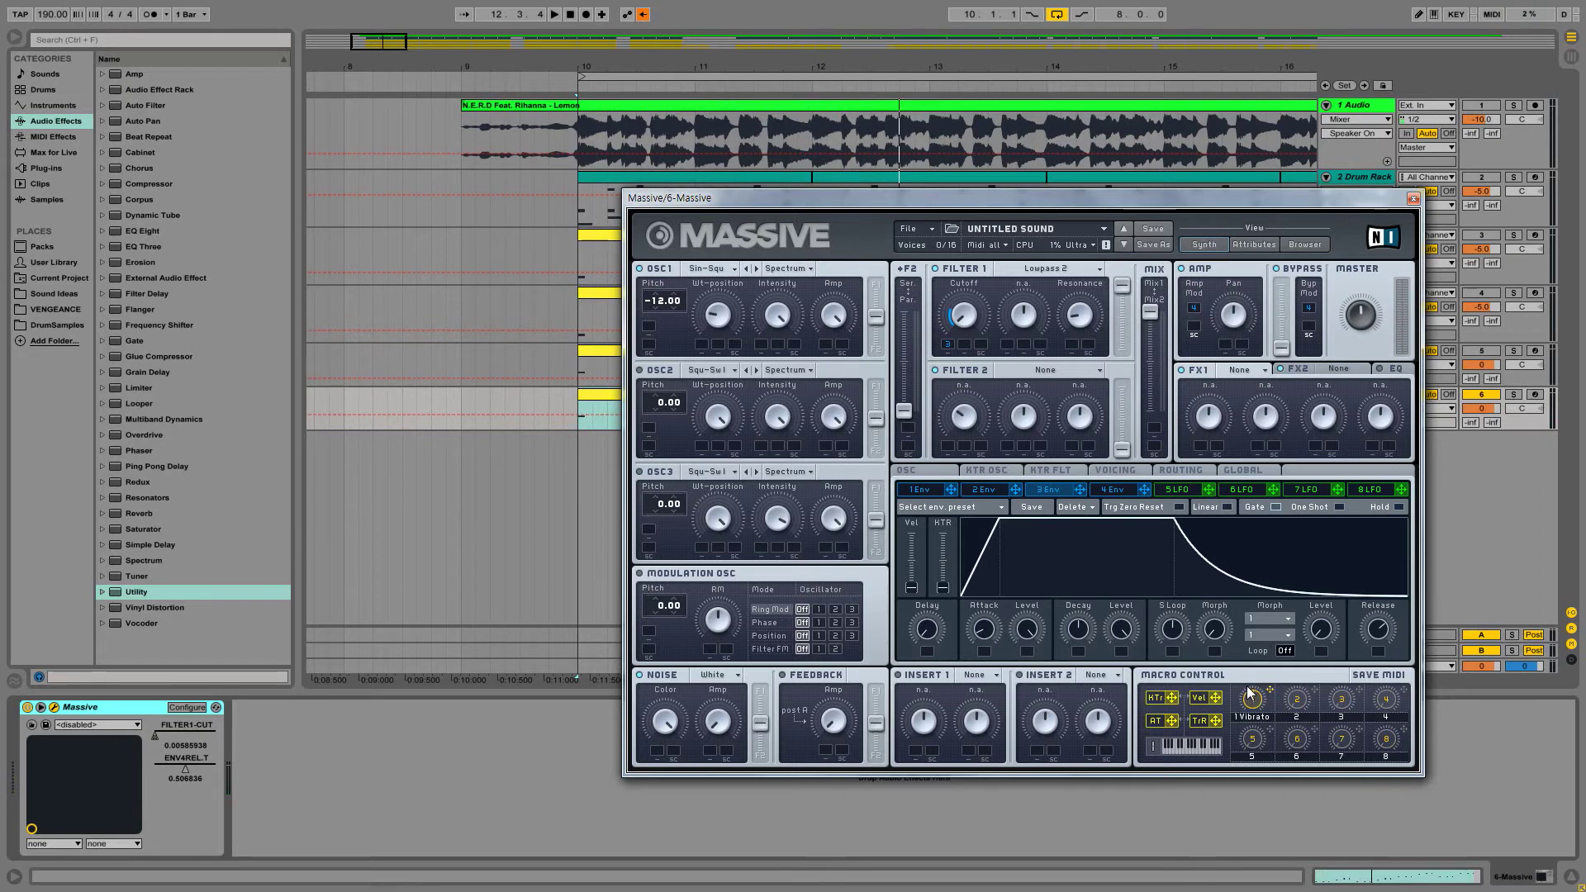
Switch the voicing to Monophon and play the sound with the oscillator glide settings open.
{"action": "left_click_drag", "start_coordinate": [1253, 712], "coordinate": [1256, 722]}
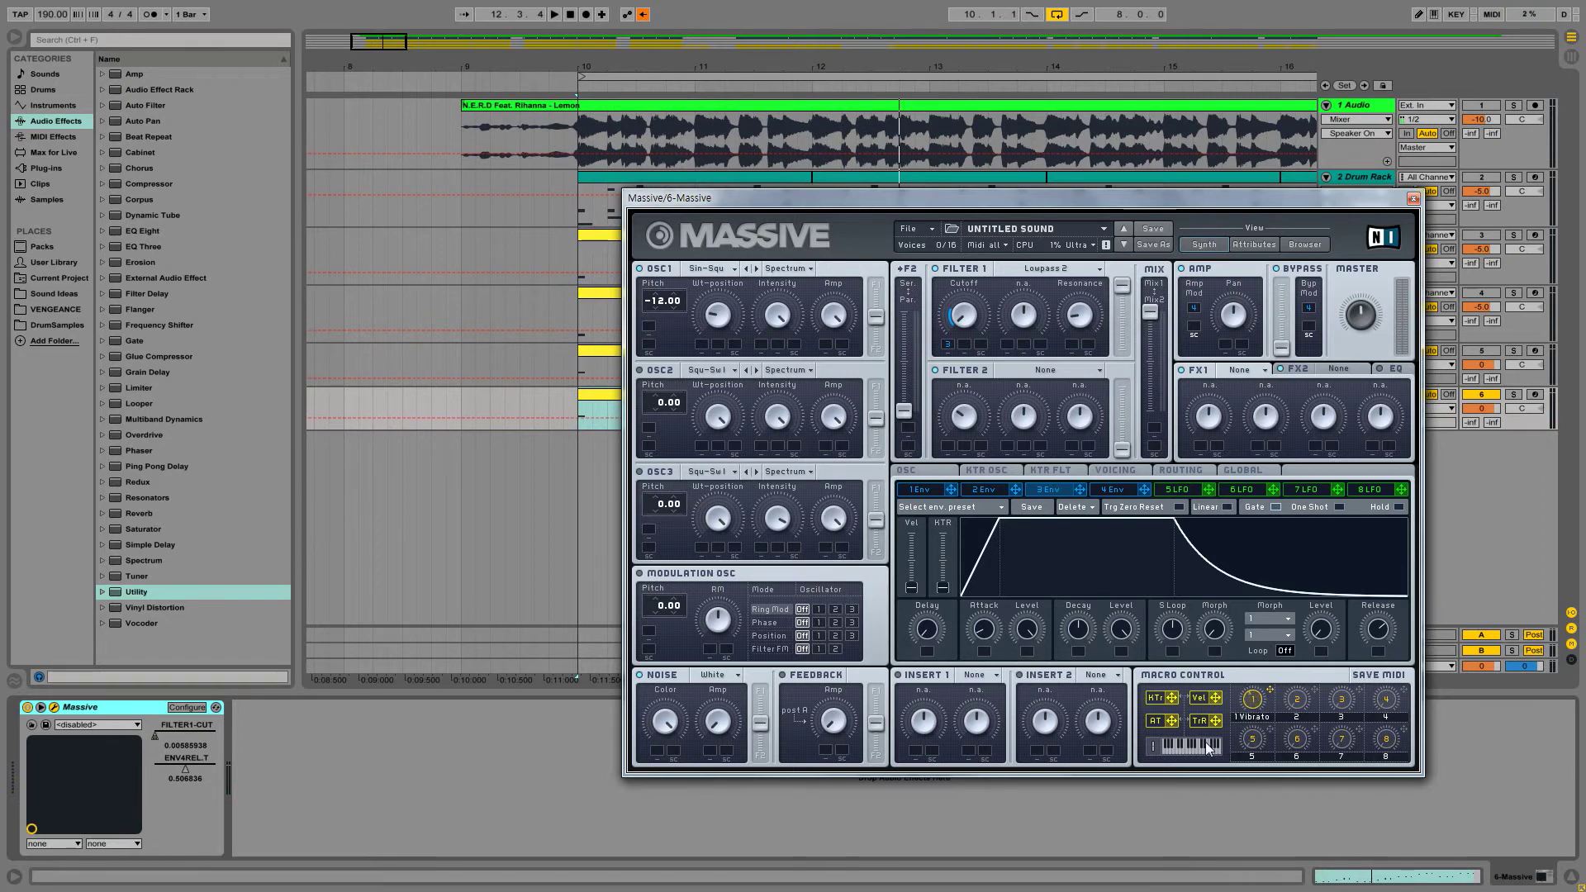
{"action": "left_click", "coordinate": [1114, 472]}
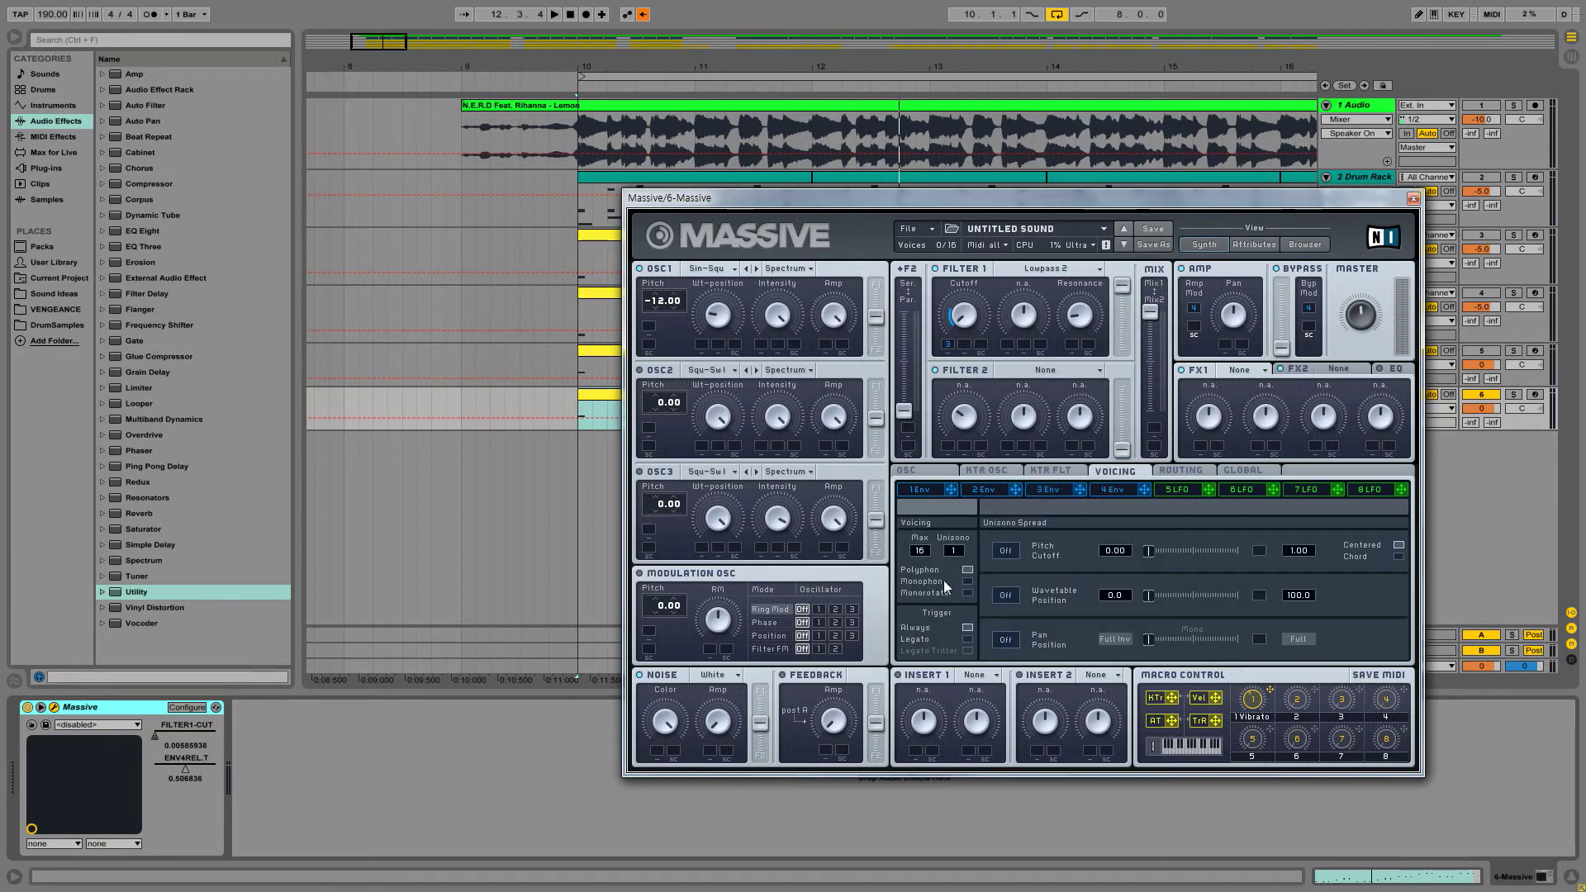
{"action": "left_click", "coordinate": [967, 581]}
{"action": "left_click", "coordinate": [917, 471]}
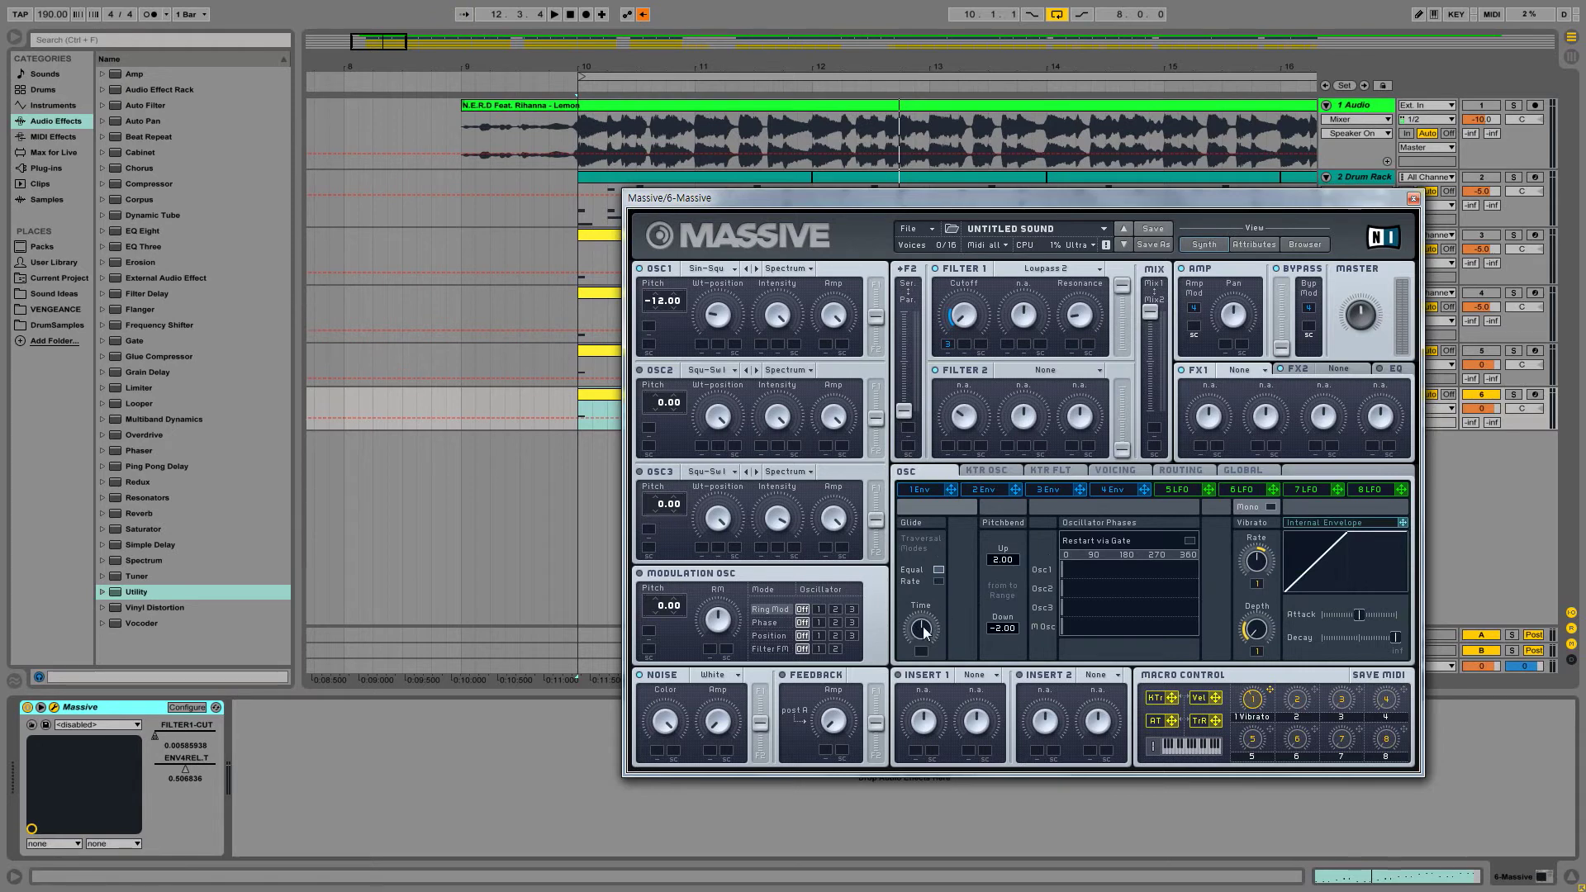
{"action": "key", "text": "space"}
{"action": "key", "text": "space"}
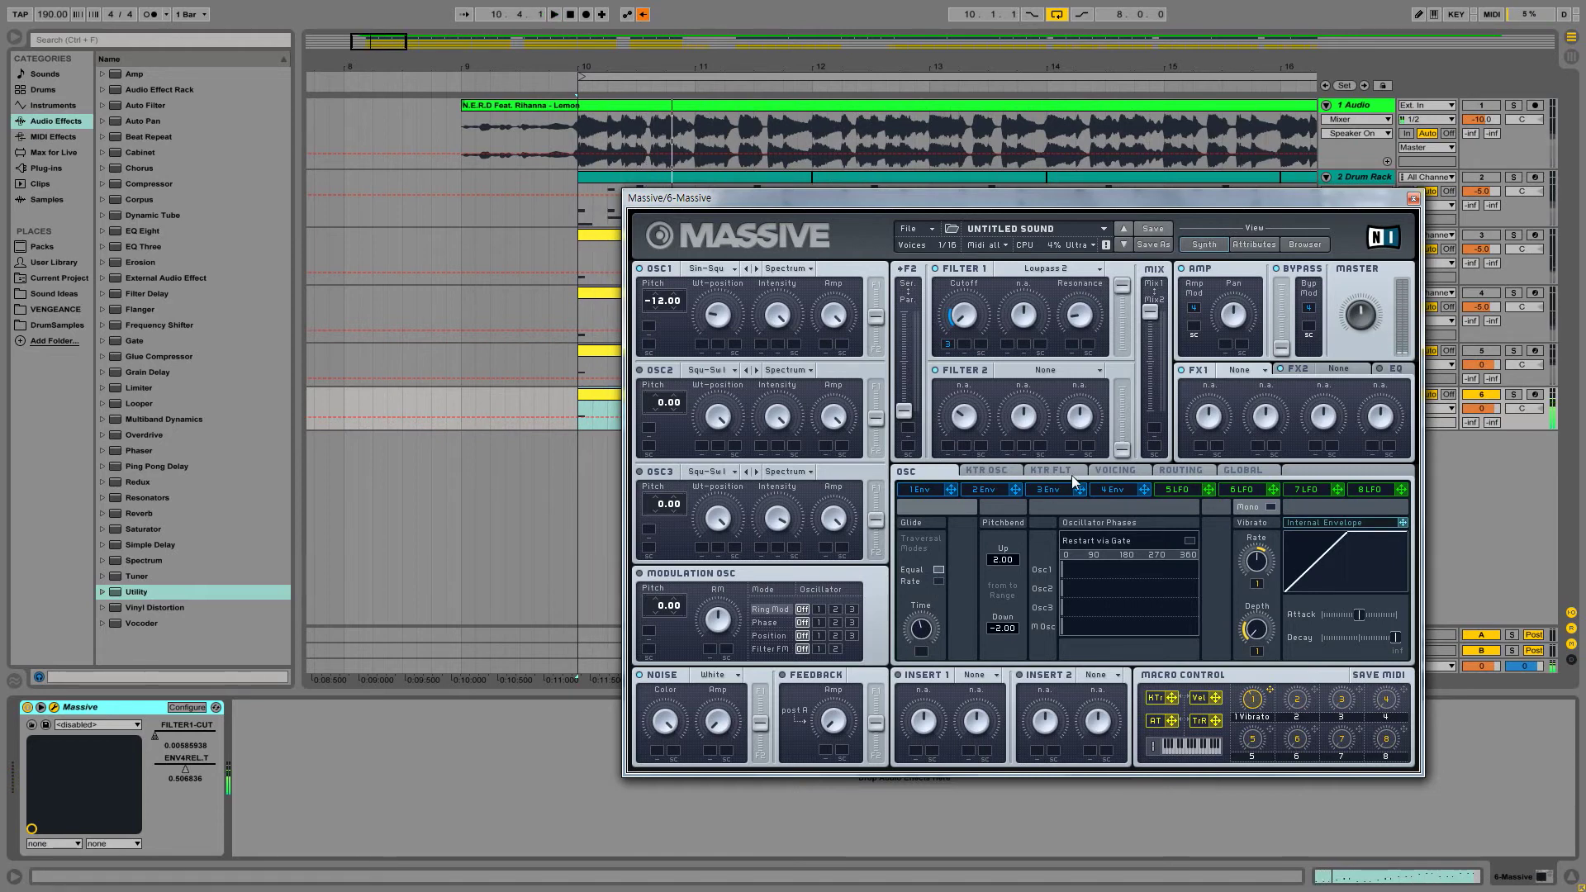
Lengthen envelope 4's attack slightly and play the sound.
{"action": "left_click", "coordinate": [1113, 490]}
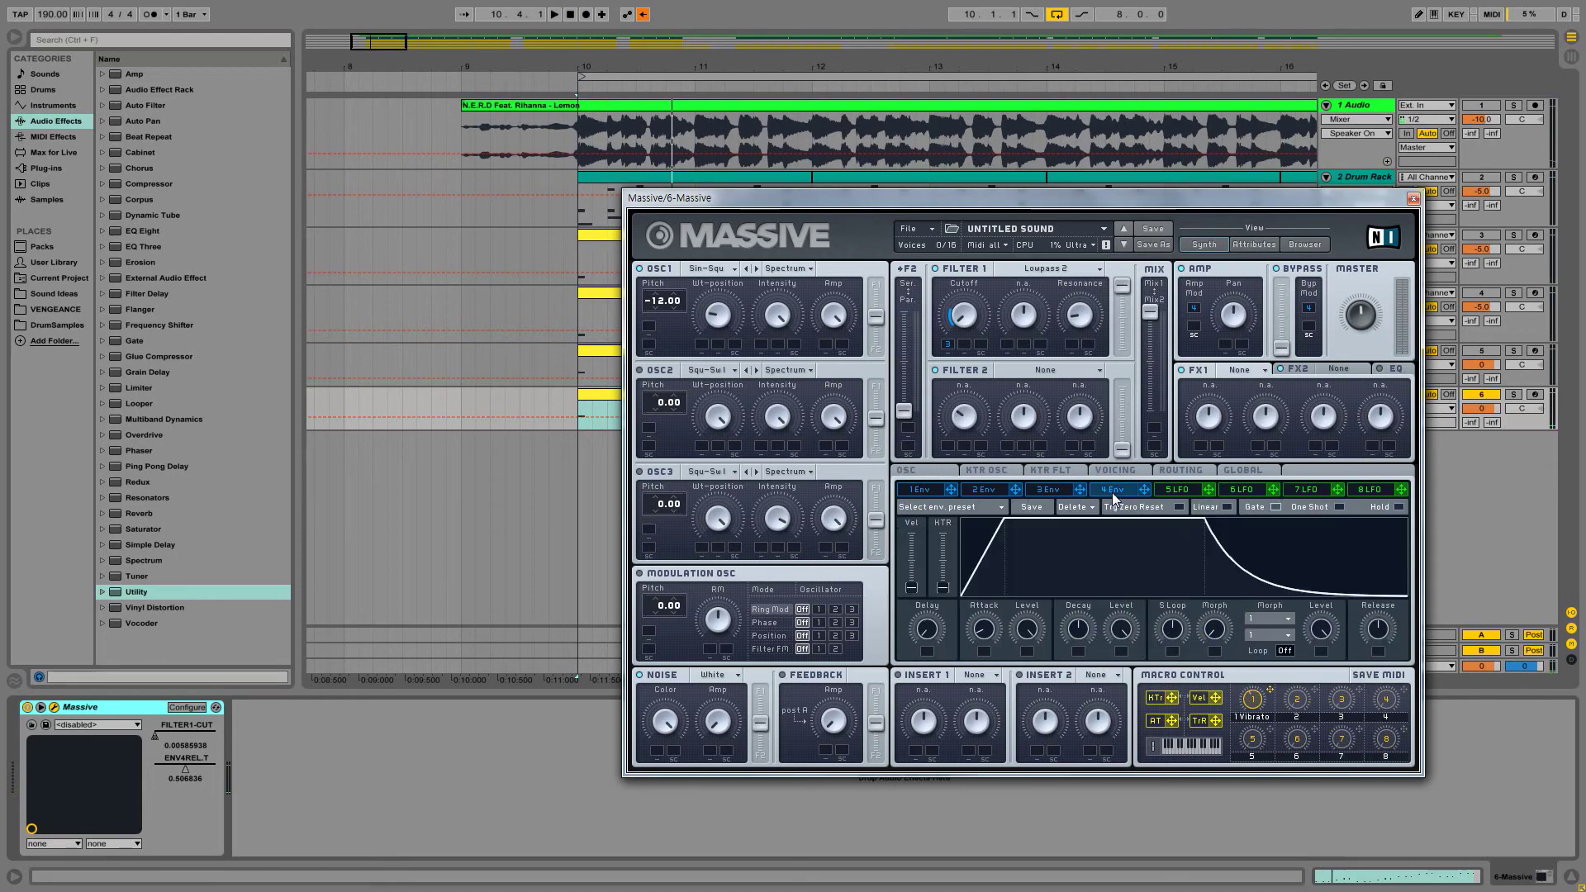
{"action": "left_click_drag", "start_coordinate": [989, 638], "coordinate": [994, 632]}
{"action": "key", "text": "space"}
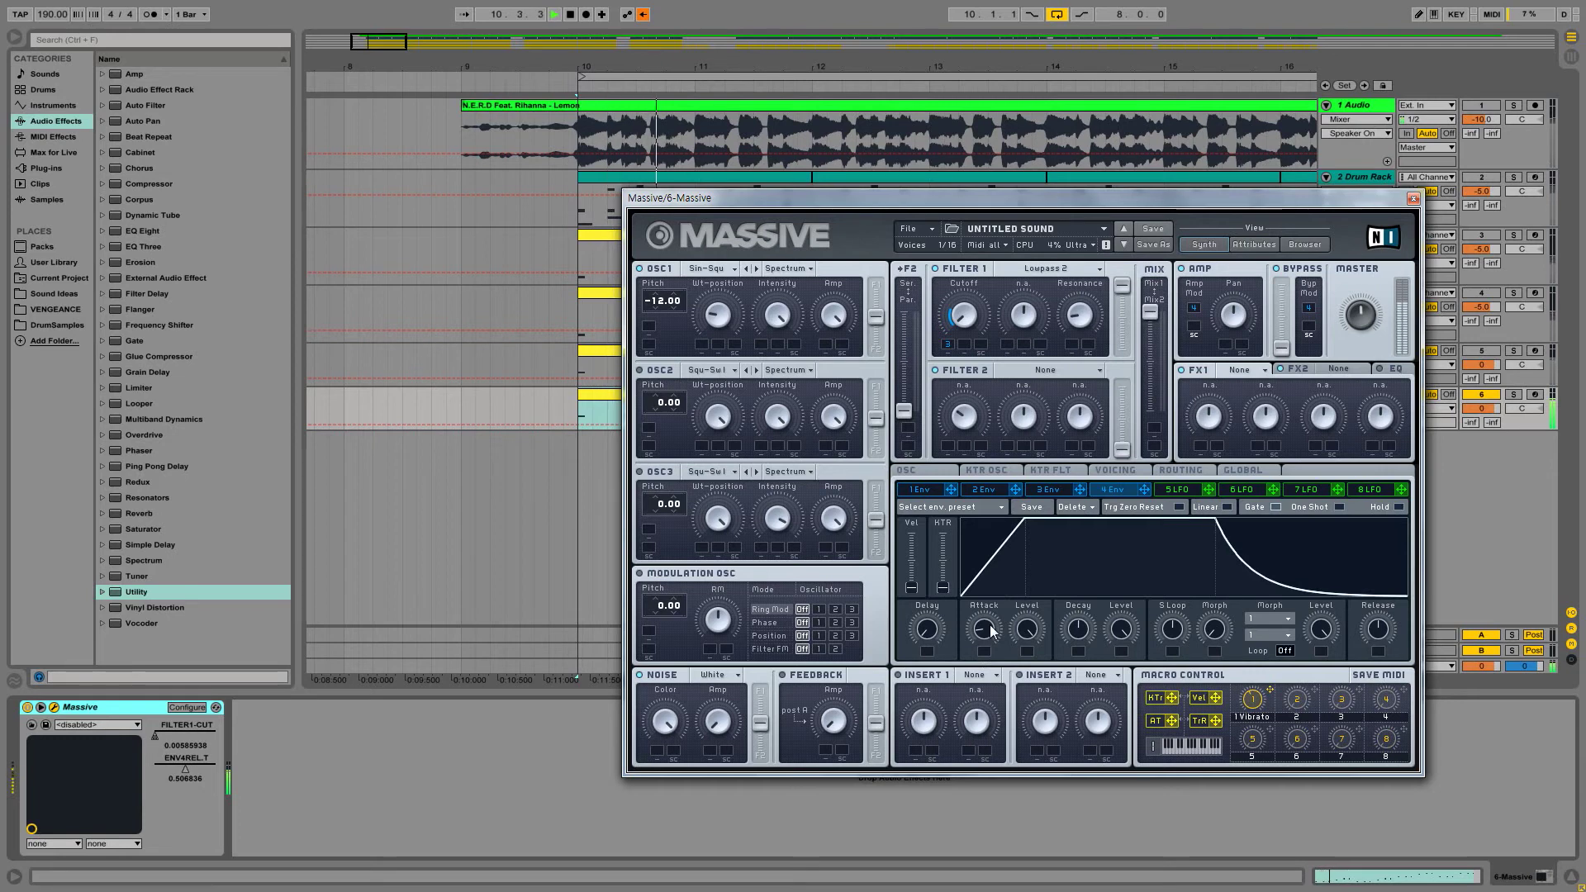
{"action": "key", "text": "space"}
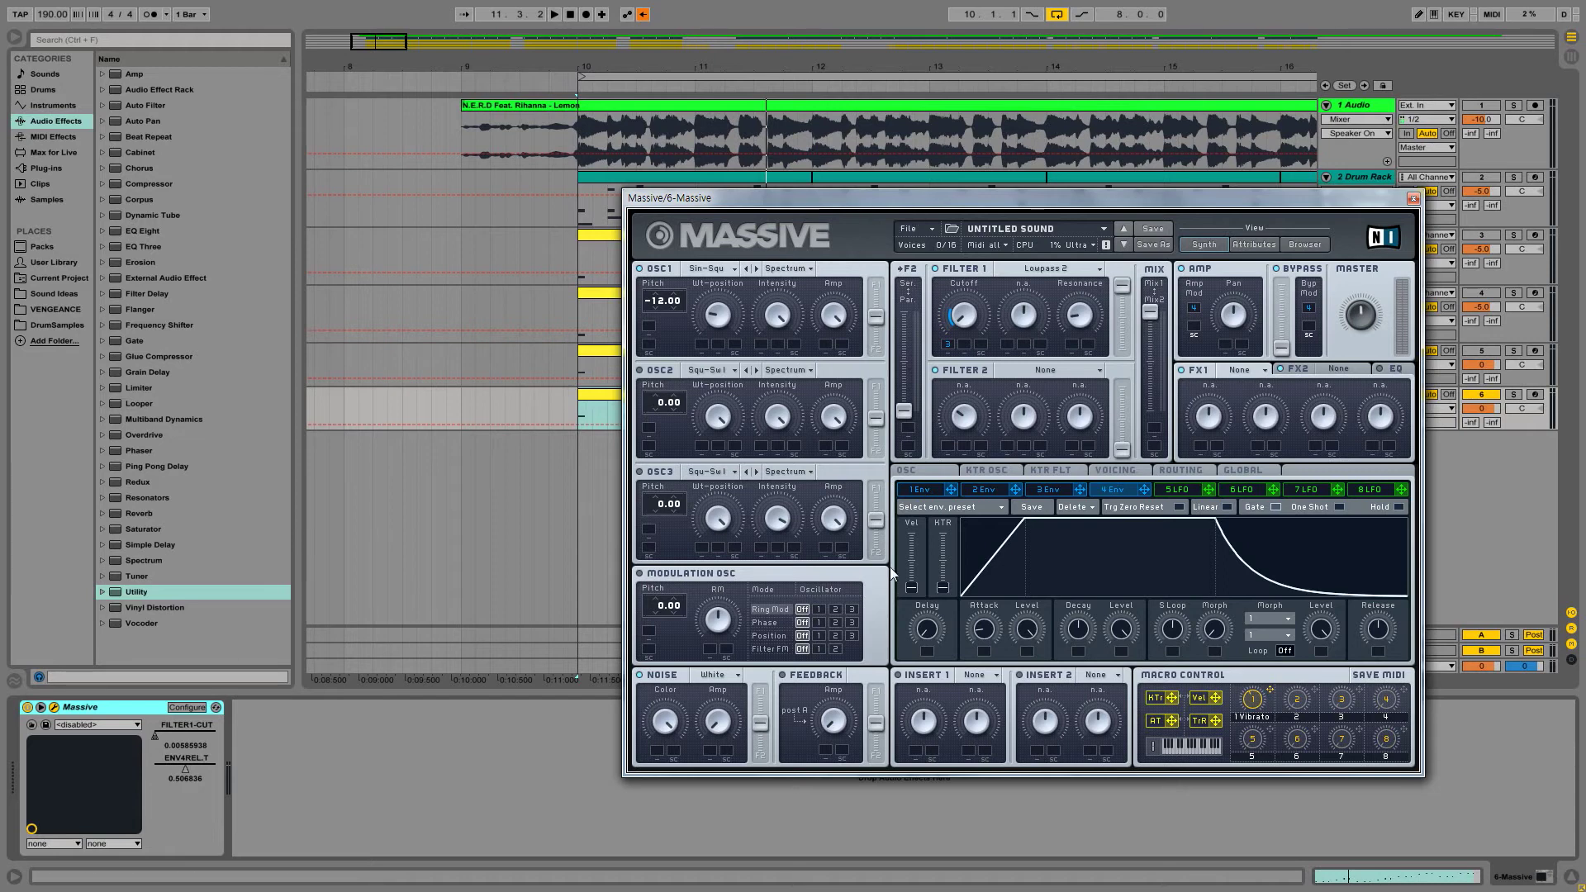
Drop envelope 1's sustain level to zero and shorten its decay.
{"action": "left_click", "coordinate": [932, 490]}
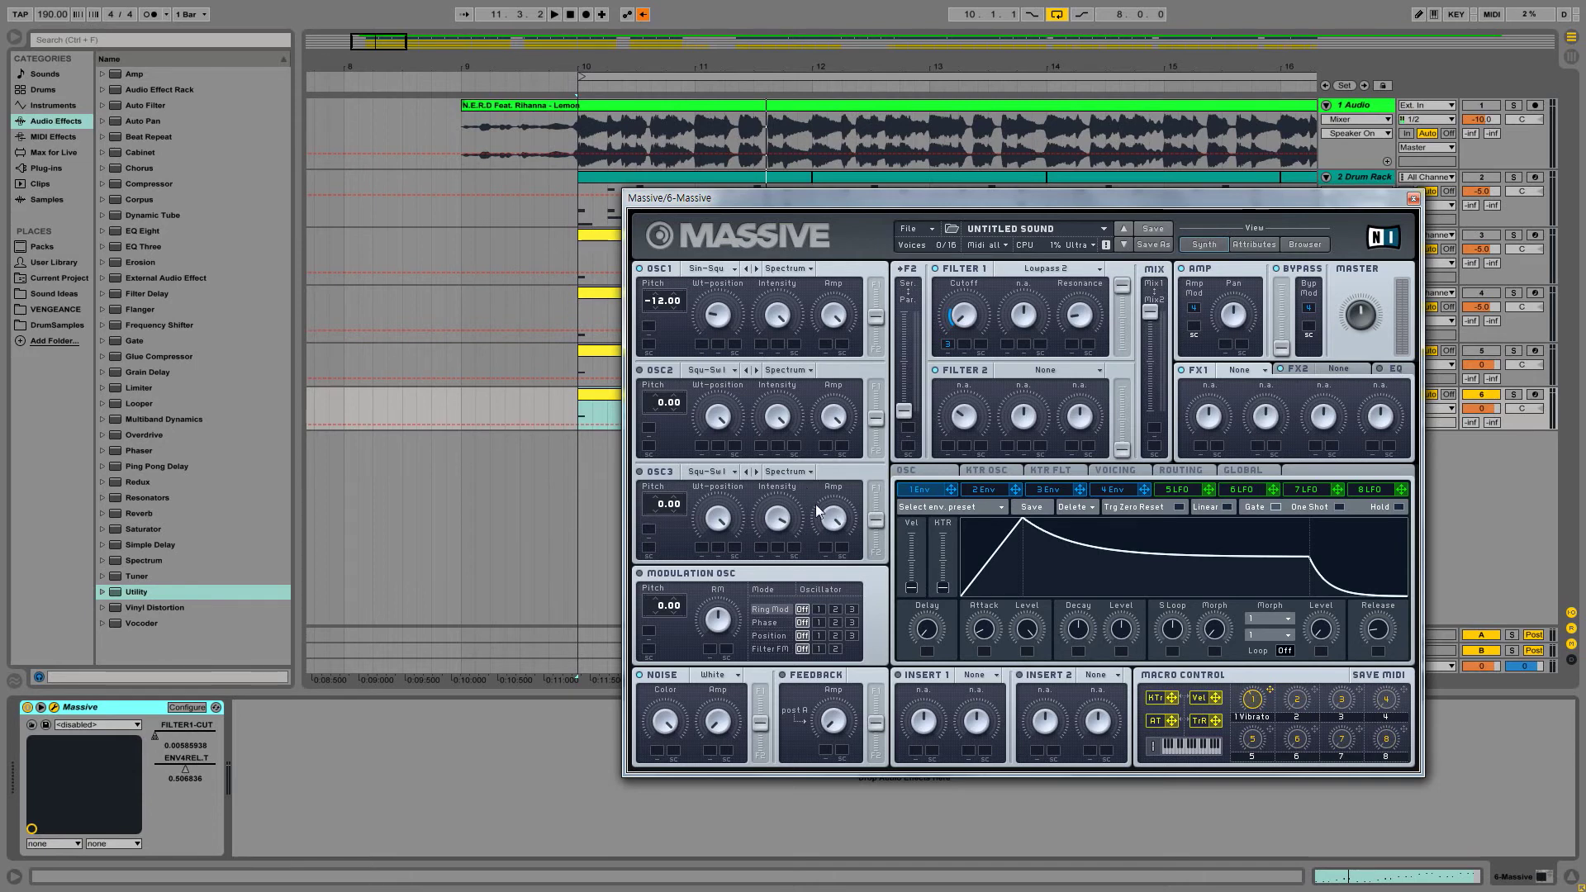
{"action": "left_click_drag", "start_coordinate": [1122, 630], "coordinate": [1044, 745]}
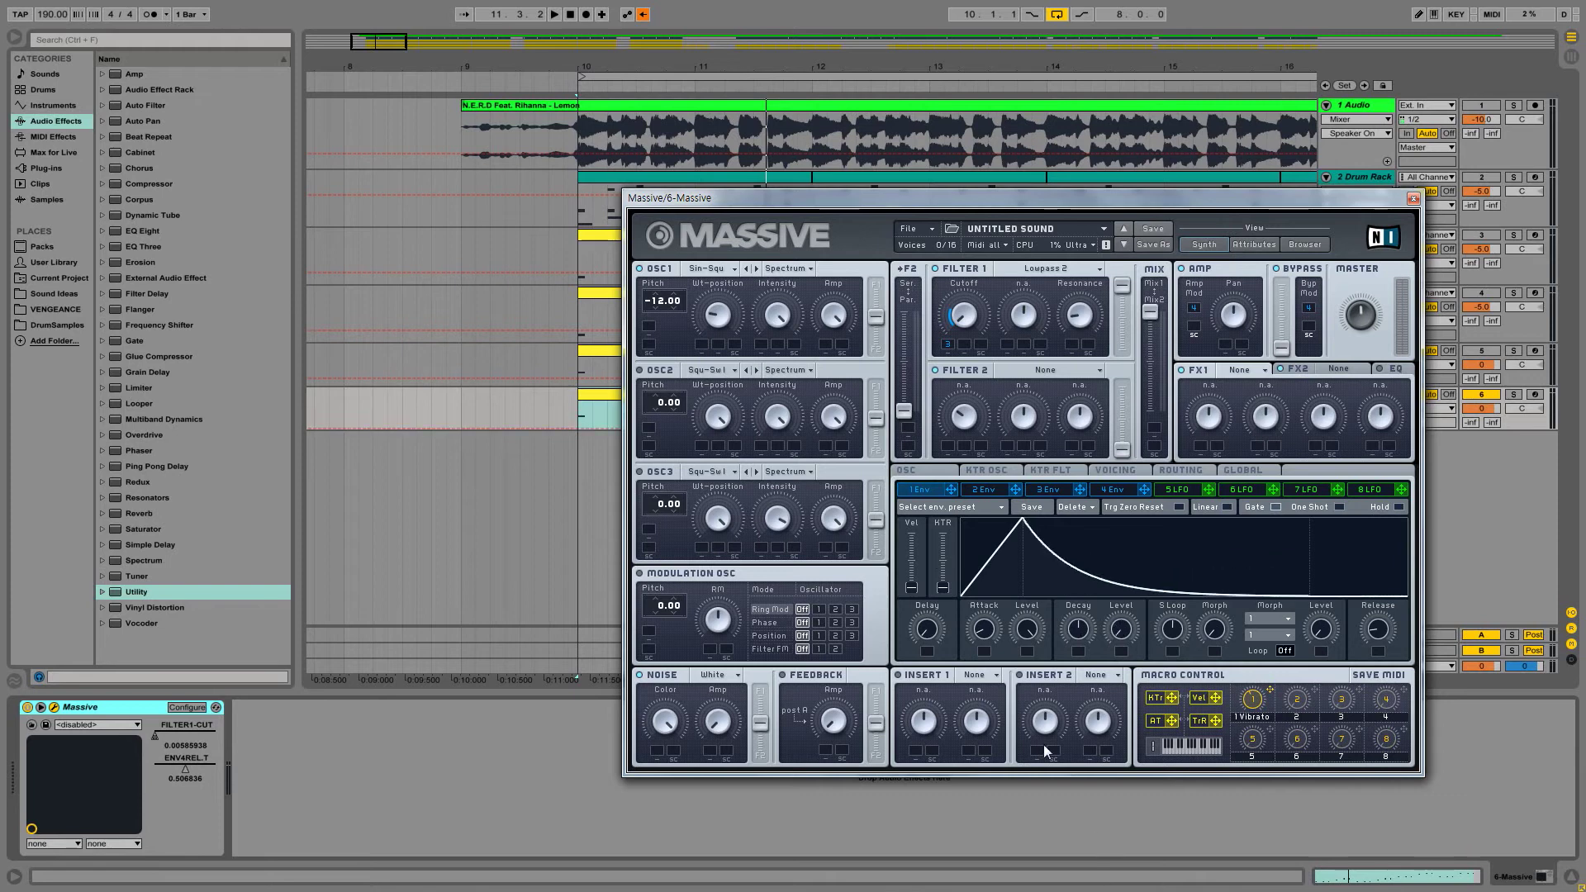
{"action": "left_click_drag", "start_coordinate": [1077, 629], "coordinate": [1053, 621]}
Assign envelope 1 to OSC1's pitch with a modulation amount of 8.50 and play the sound.
{"action": "left_click_drag", "start_coordinate": [951, 489], "coordinate": [652, 342]}
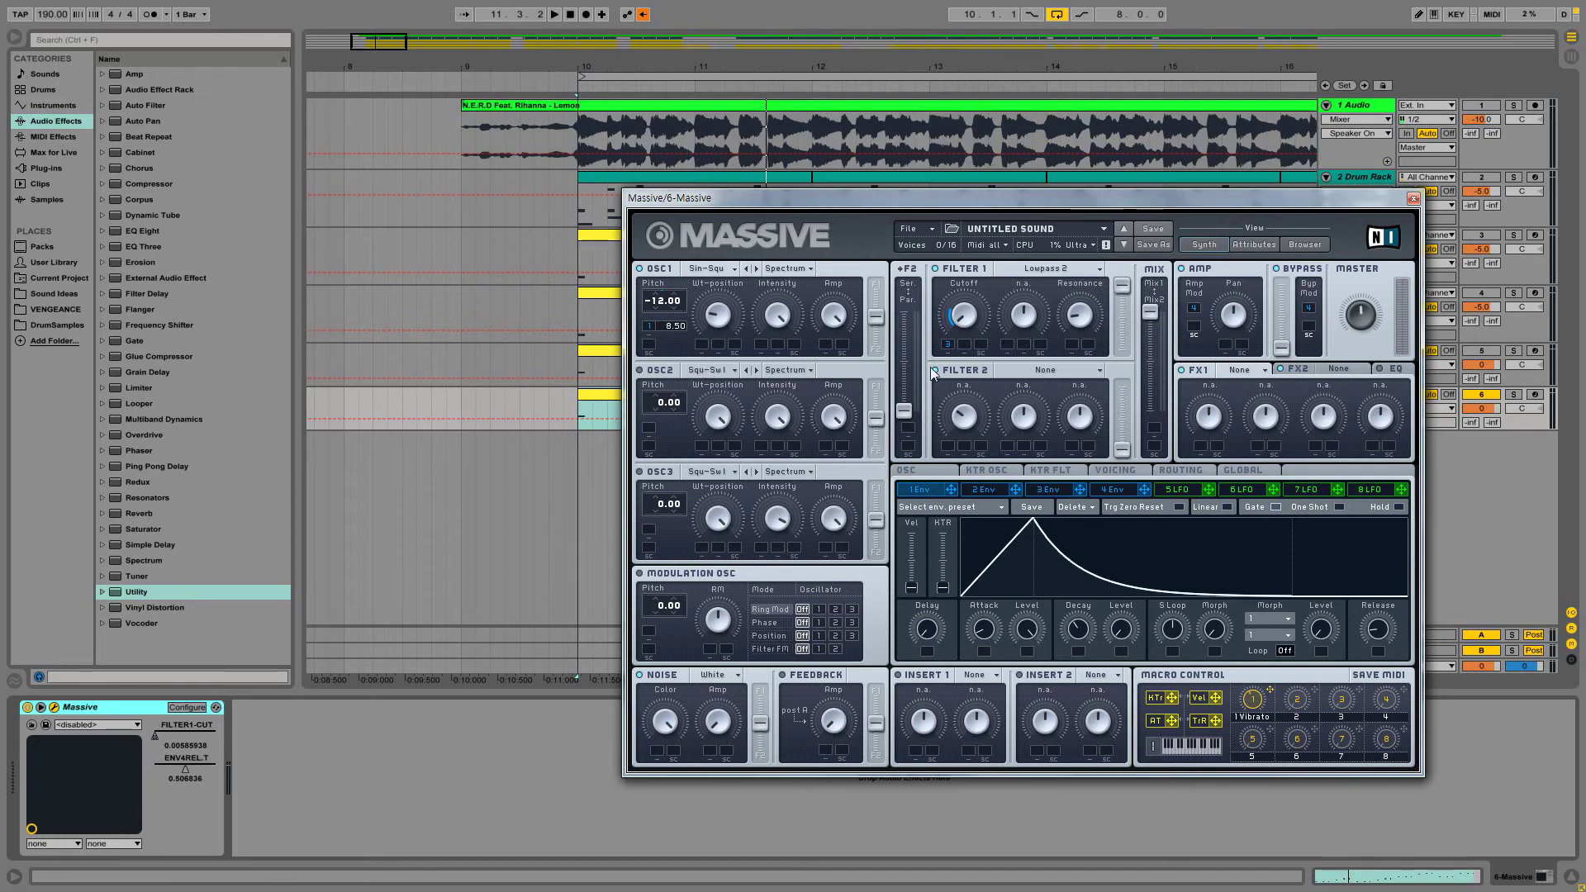
{"action": "key", "text": "space"}
{"action": "key", "text": "space"}
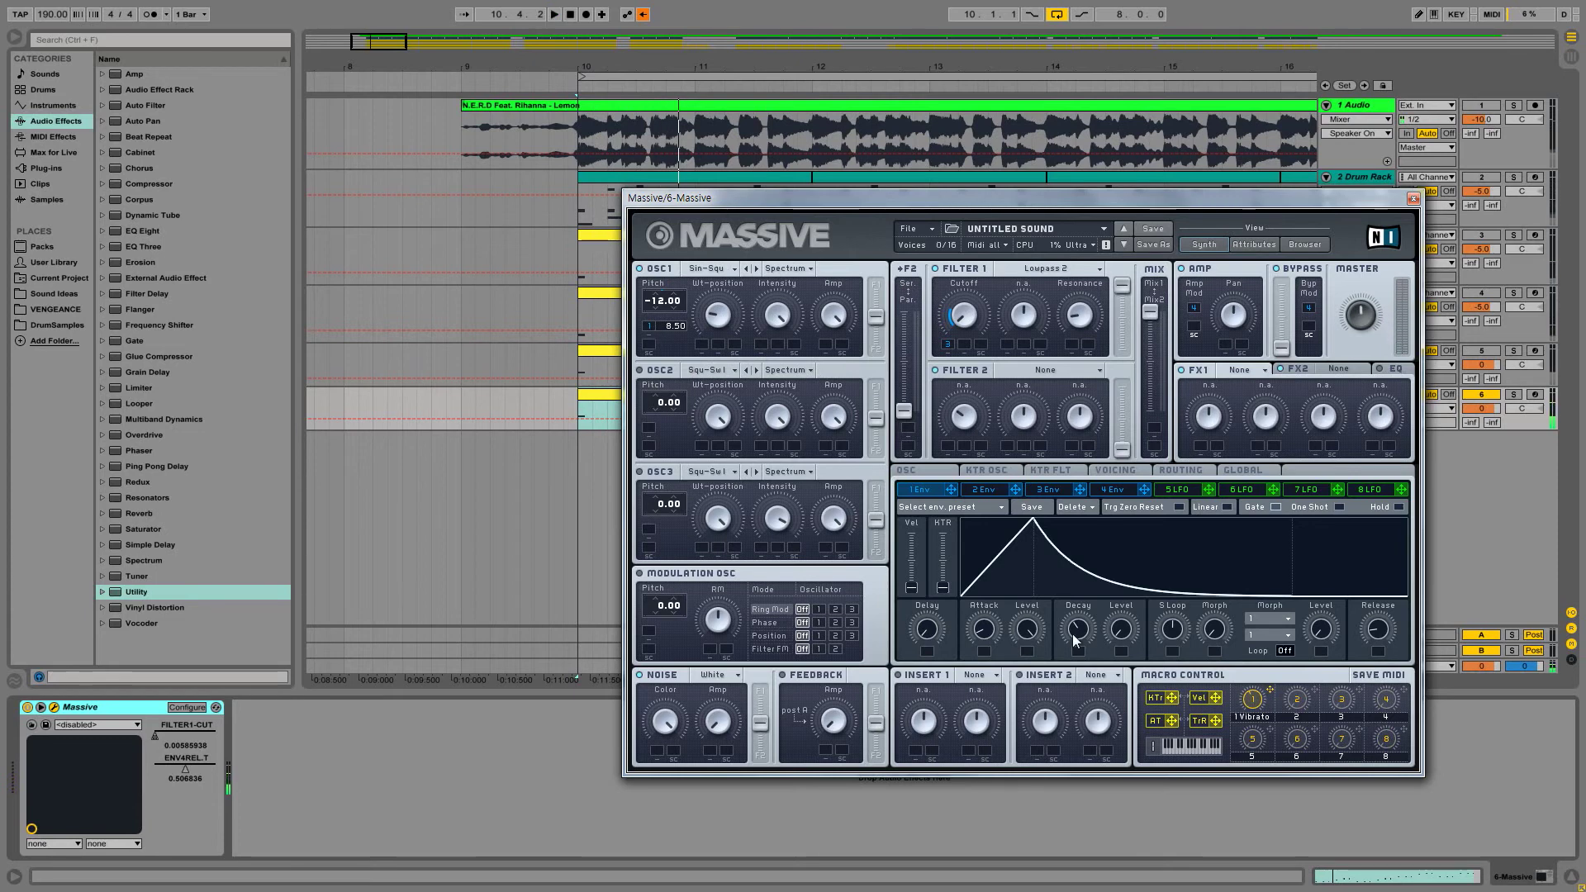
Adjust envelope 1's decay and set its OSC1 pitch modulation amount to 4.50 during playback.
{"action": "mouse_move", "coordinate": [1077, 632]}
{"action": "left_mouse_down"}
{"action": "mouse_move", "coordinate": [1079, 649]}
{"action": "mouse_move", "coordinate": [1083, 608]}
{"action": "left_mouse_up"}
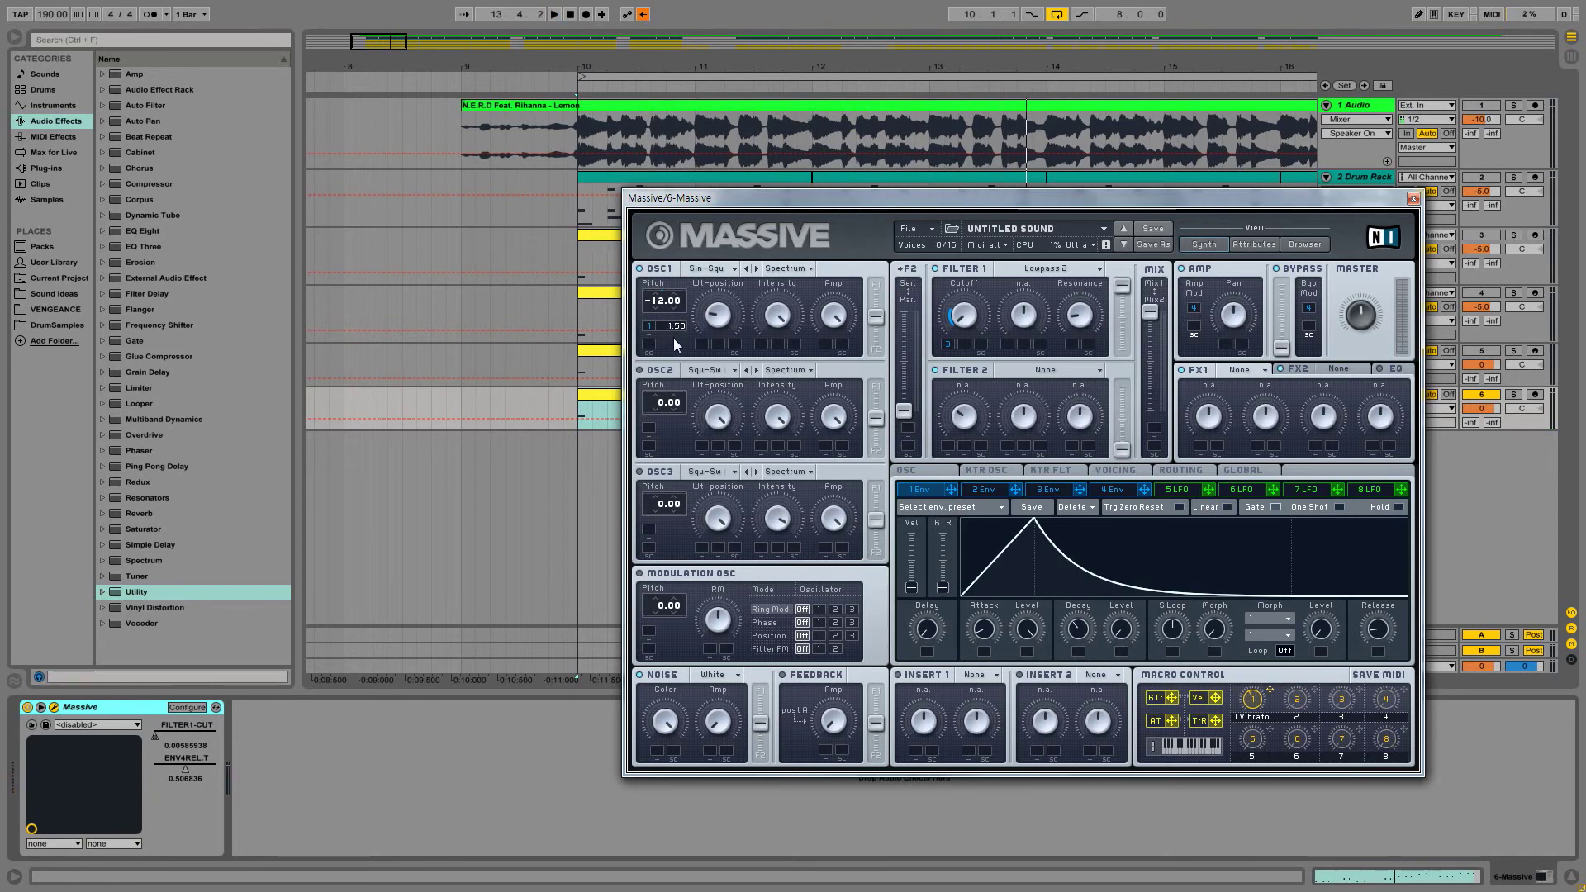
{"action": "key", "text": "space"}
{"action": "mouse_move", "coordinate": [669, 325]}
{"action": "left_mouse_down"}
{"action": "mouse_move", "coordinate": [691, 280]}
{"action": "mouse_move", "coordinate": [688, 320]}
{"action": "left_mouse_up"}
Shorten envelope 1's attack to a quick rise and close the 6 Massive synth editor.
{"action": "mouse_move", "coordinate": [1030, 641]}
{"action": "left_mouse_down"}
{"action": "mouse_move", "coordinate": [1037, 666]}
{"action": "mouse_move", "coordinate": [1044, 636]}
{"action": "left_mouse_up"}
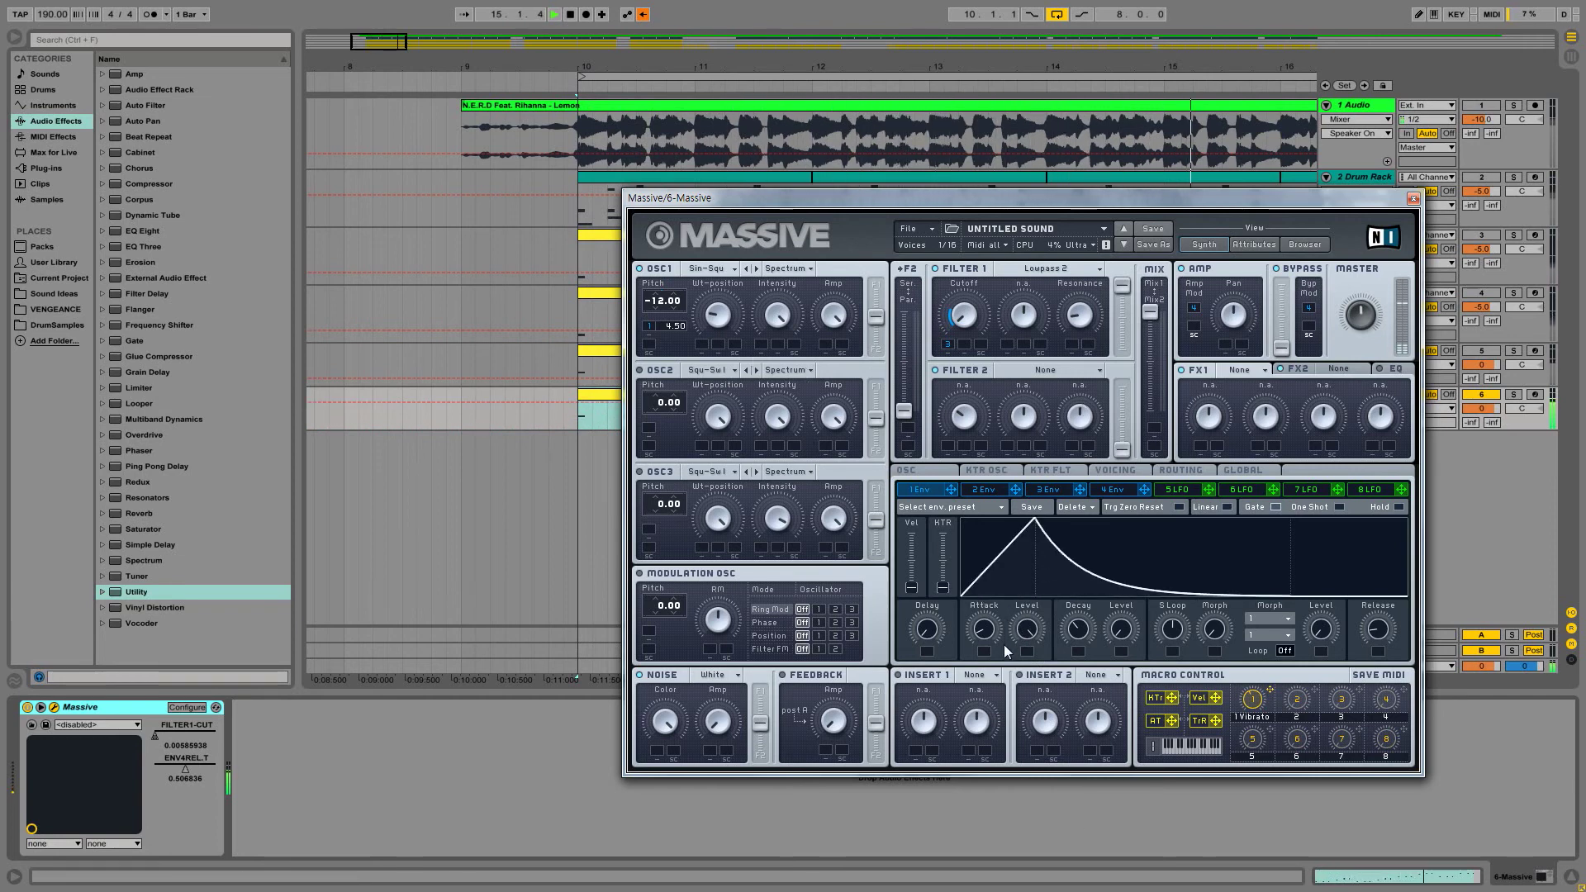
{"action": "left_click_drag", "start_coordinate": [987, 630], "coordinate": [1009, 765]}
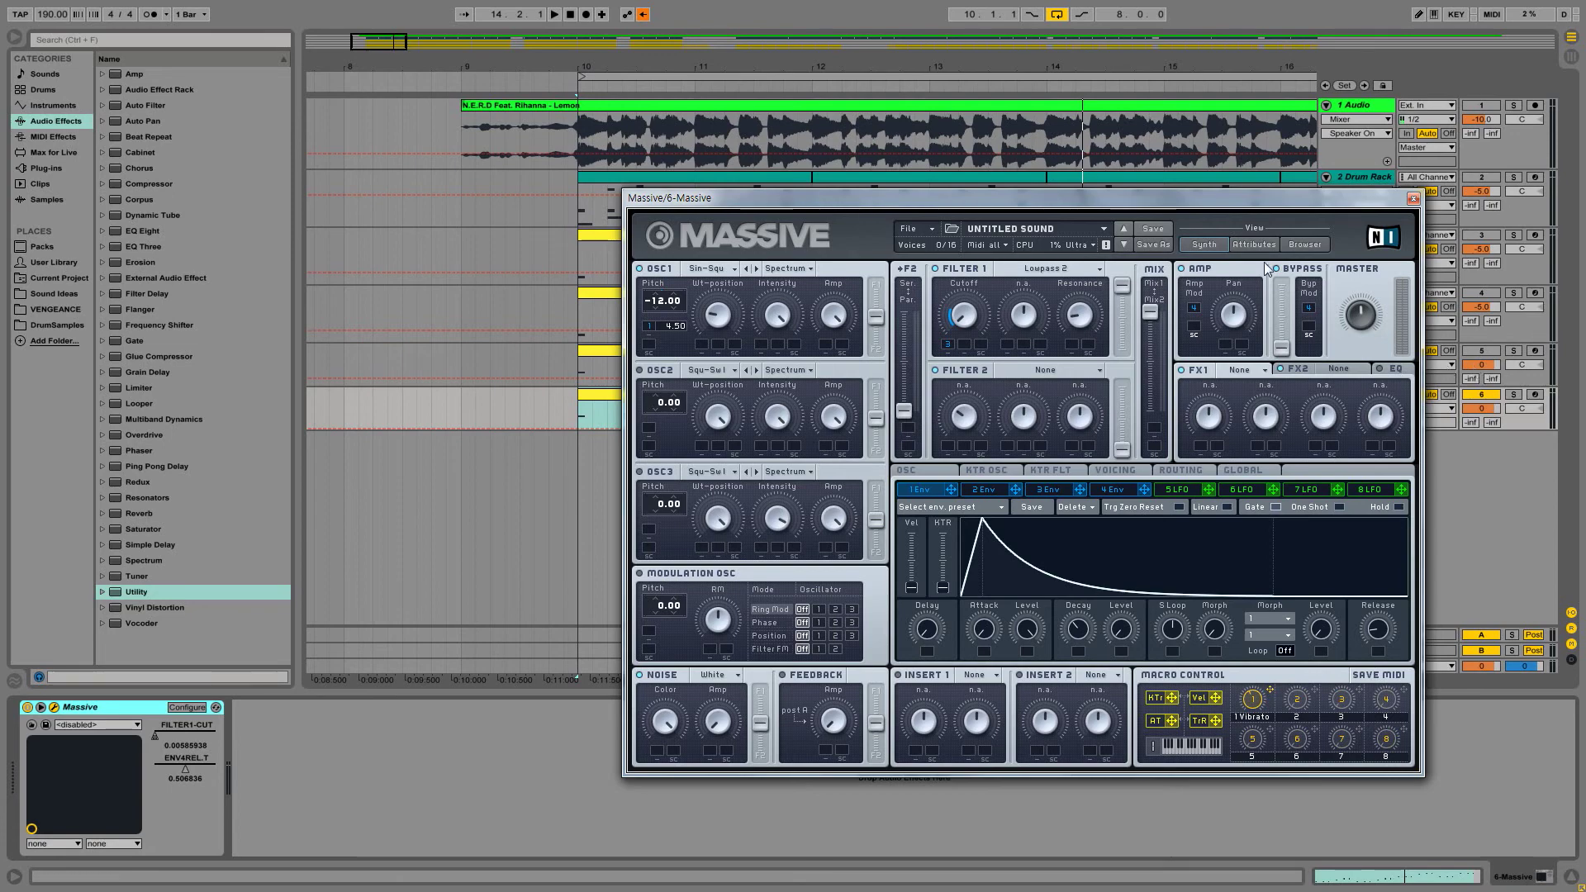
{"action": "left_click_drag", "start_coordinate": [1272, 199], "coordinate": [1212, 165]}
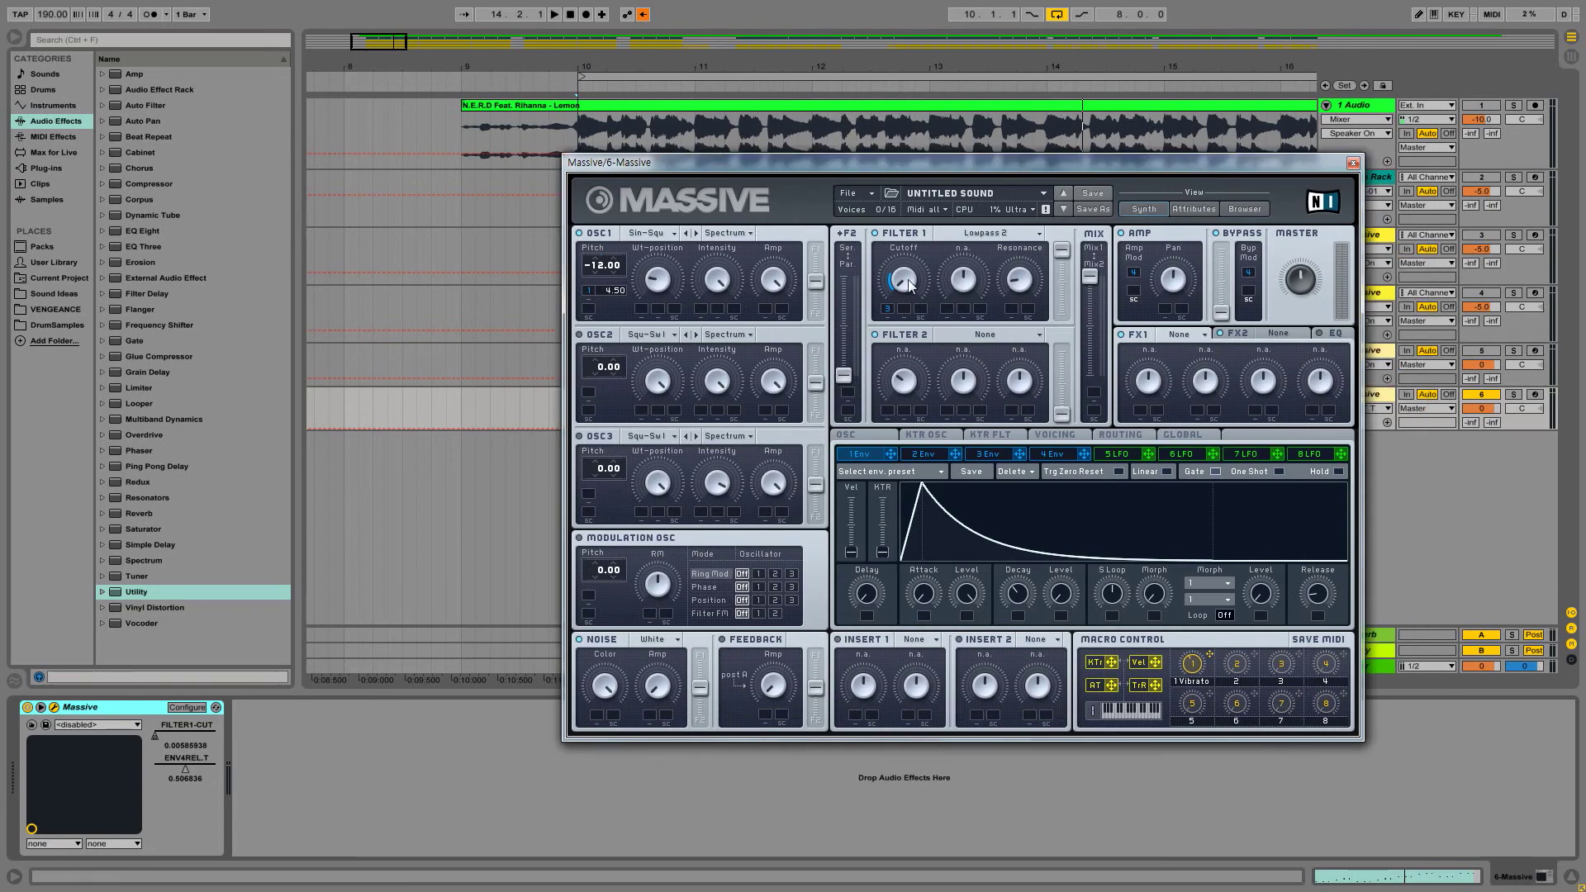
{"action": "left_click", "coordinate": [1353, 163]}
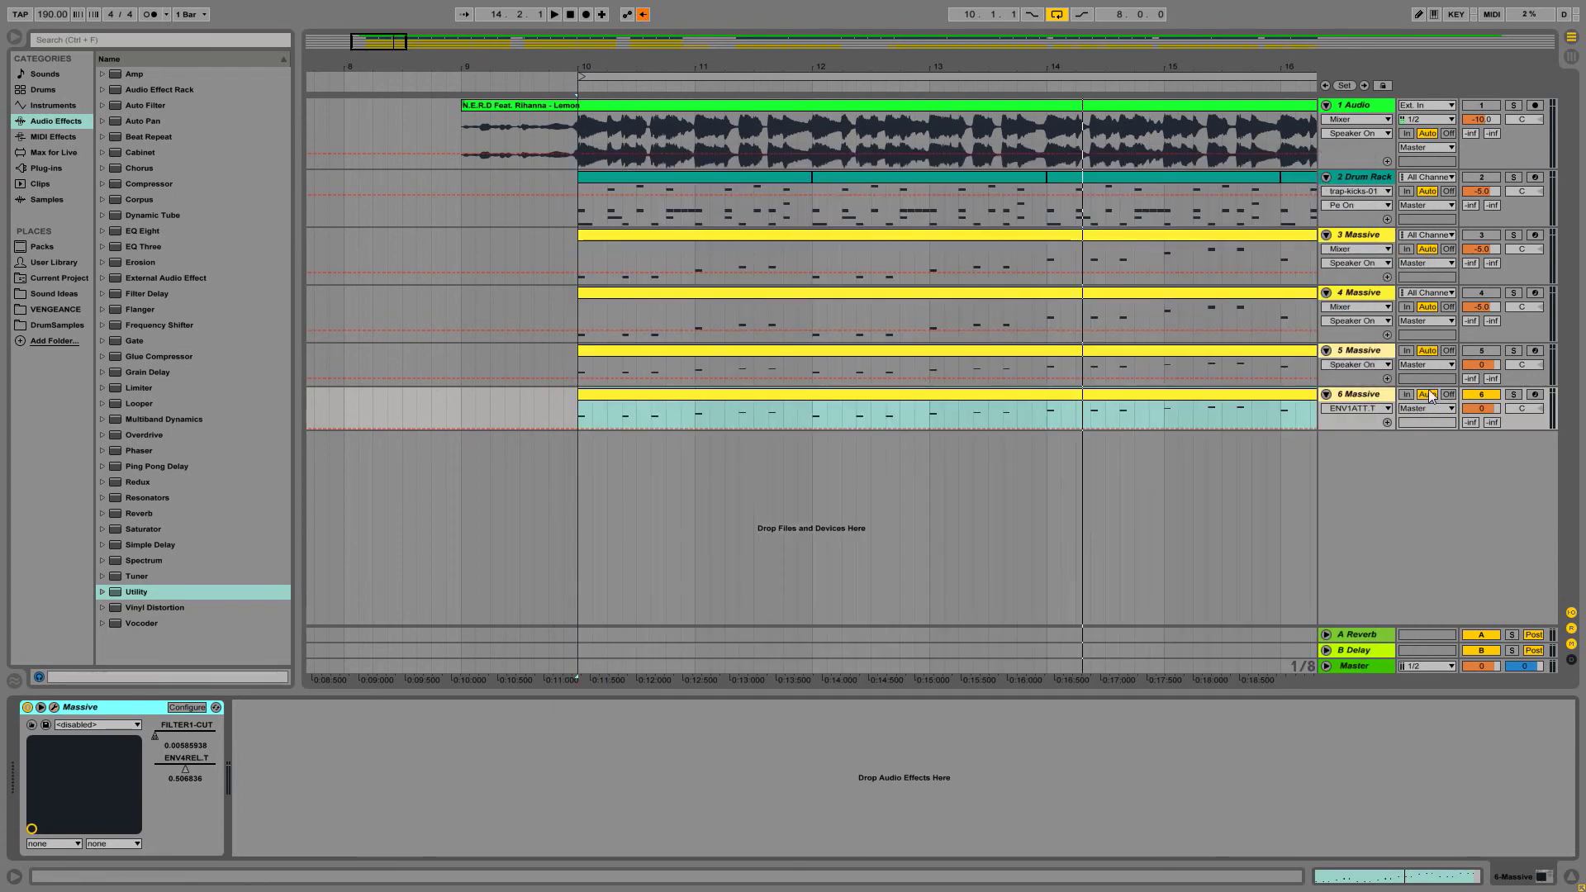
Activate the 4 Massive and Drum Rack tracks alongside 6 Massive and play the arrangement.
{"action": "left_click", "coordinate": [1487, 395]}
{"action": "left_click", "coordinate": [1487, 395]}
{"action": "left_click", "coordinate": [1480, 292]}
{"action": "left_click", "coordinate": [1495, 176]}
{"action": "key", "text": "space"}
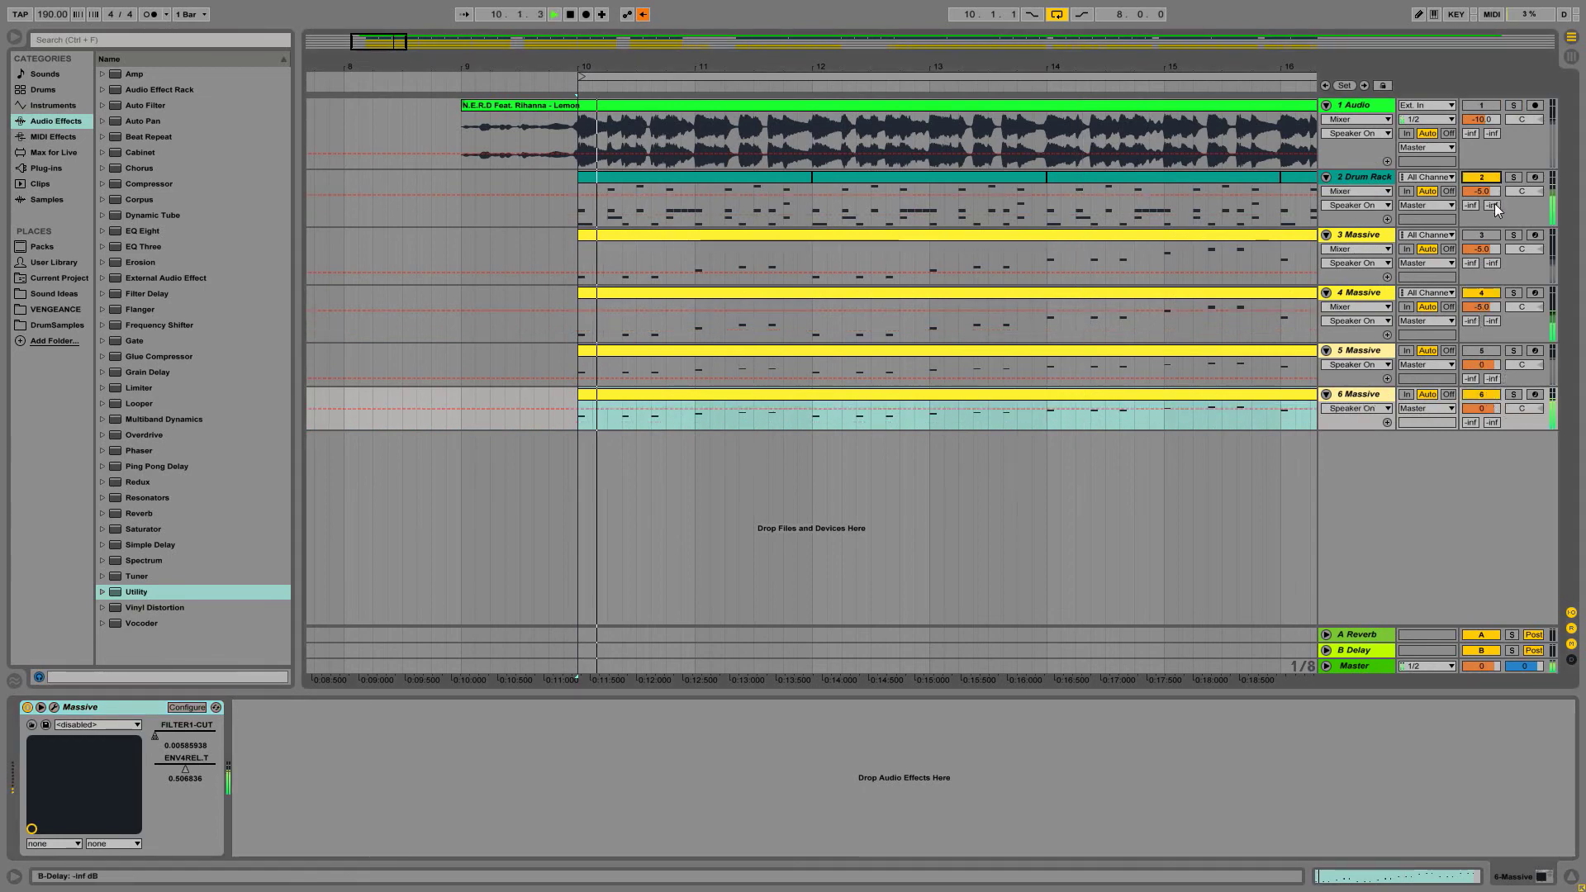
Activate the 3 Massive and 5 Massive tracks, deactivate 4 Massive and 6 Massive, and play the arrangement with the drum rack.
{"action": "left_click", "coordinate": [1481, 235]}
{"action": "left_click", "coordinate": [1481, 293]}
{"action": "left_click", "coordinate": [1481, 394]}
{"action": "left_click", "coordinate": [1481, 350]}
{"action": "key", "text": "space"}
{"action": "key", "text": "space"}
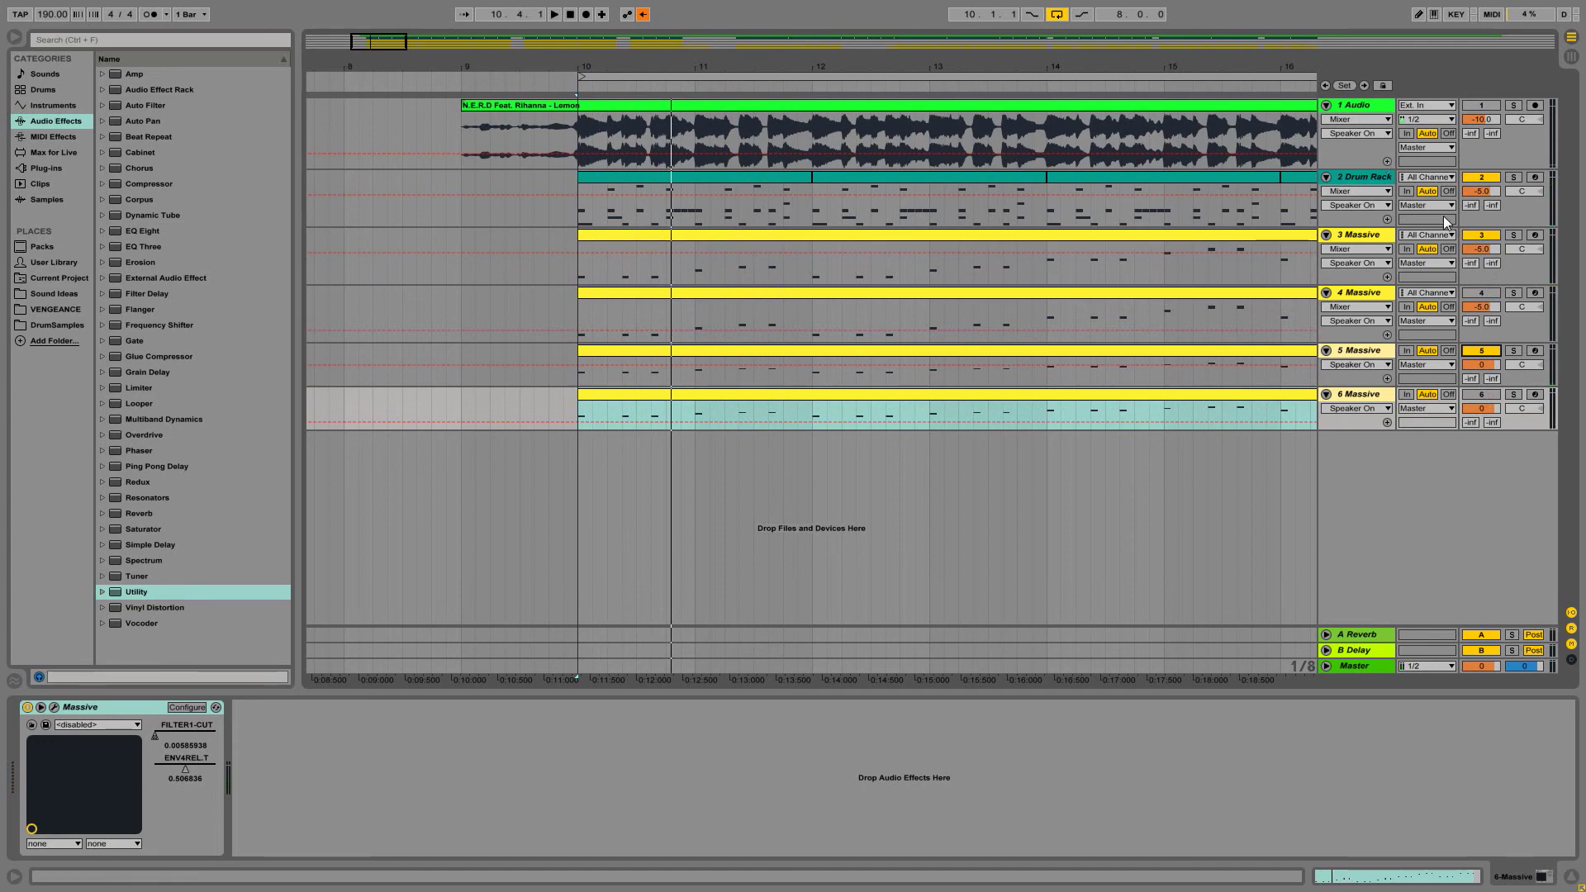
Delete the 4 Massive and 6 Massive tracks from the arrangement.
{"action": "left_click_drag", "start_coordinate": [847, 62], "coordinate": [647, 64]}
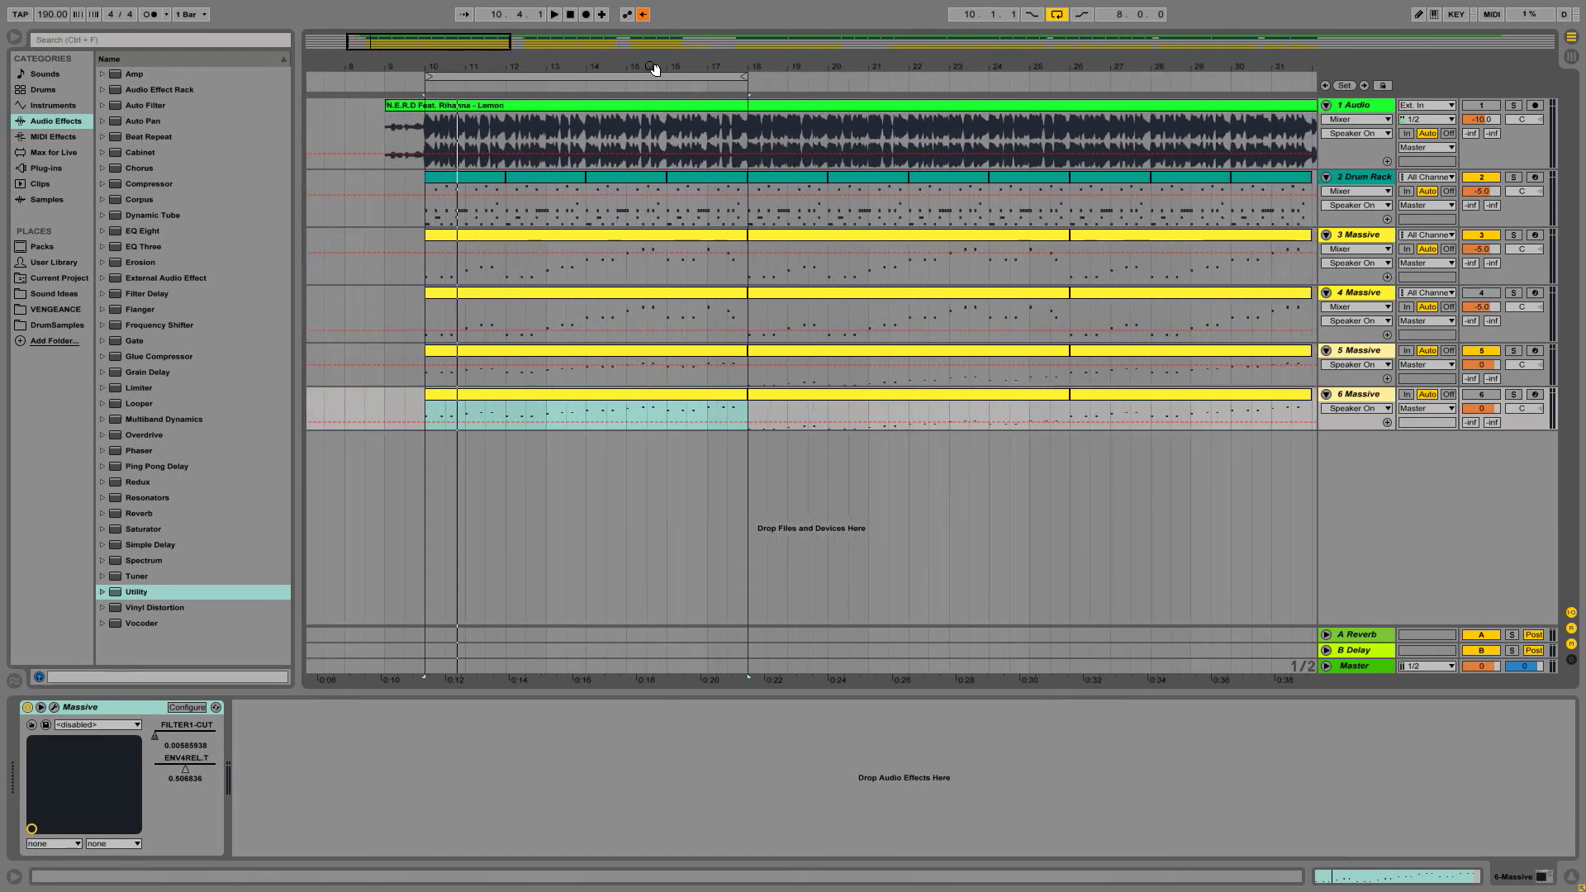
{"action": "left_click", "coordinate": [1354, 296], "text": "ctrl"}
{"action": "key", "text": "Delete"}
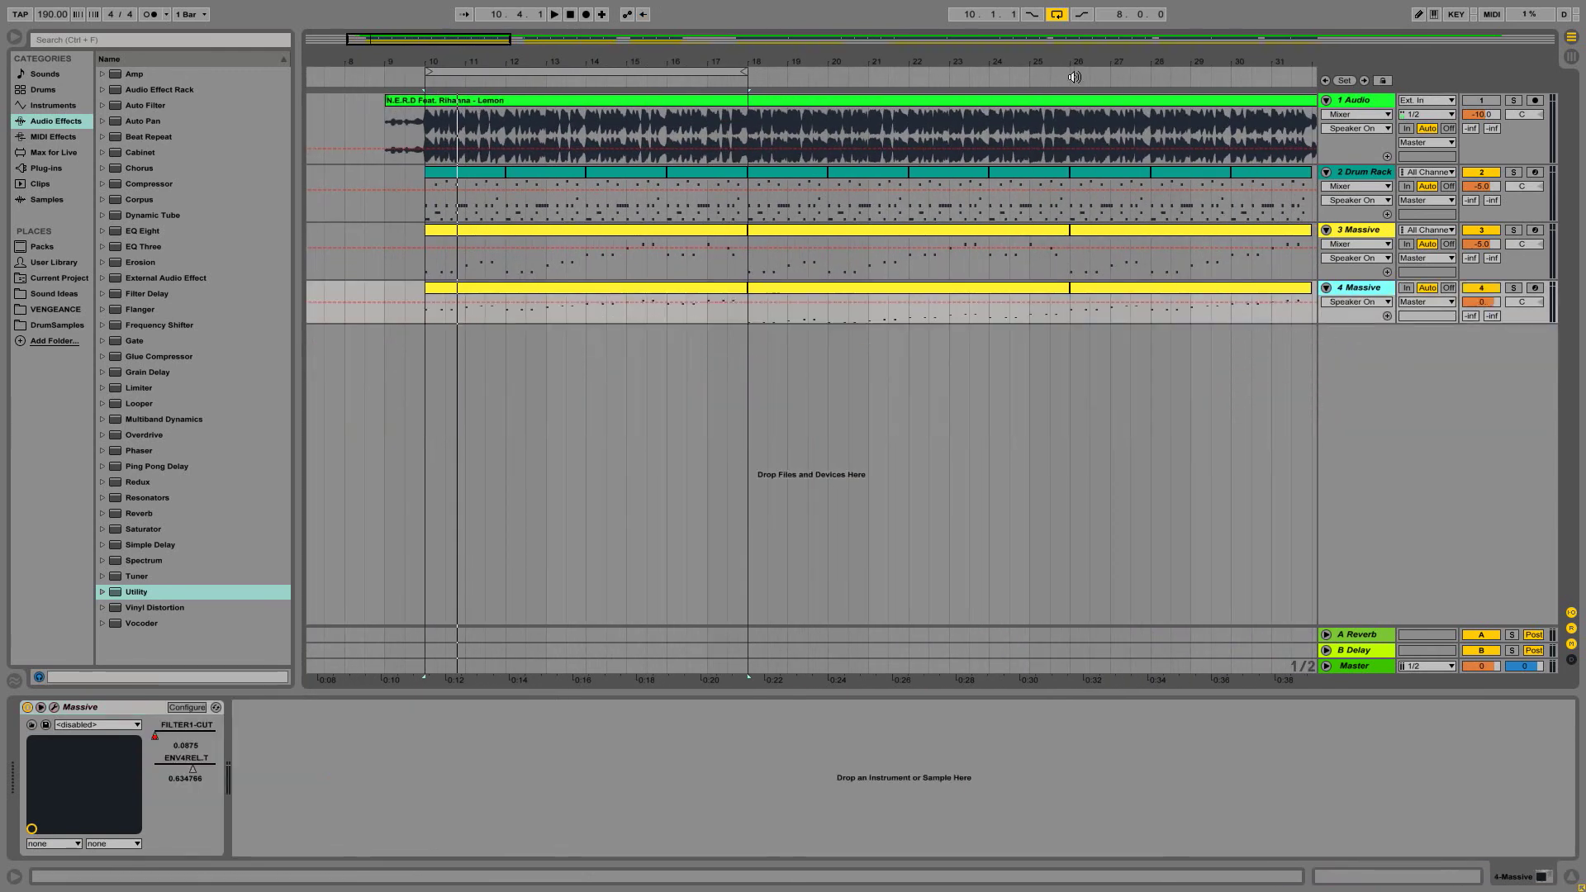
Play the arrangement from bar 57, comparing the soloed reference audio with the remade tracks through the following transition.
{"action": "key", "text": "minus"}
{"action": "key", "text": "minus"}
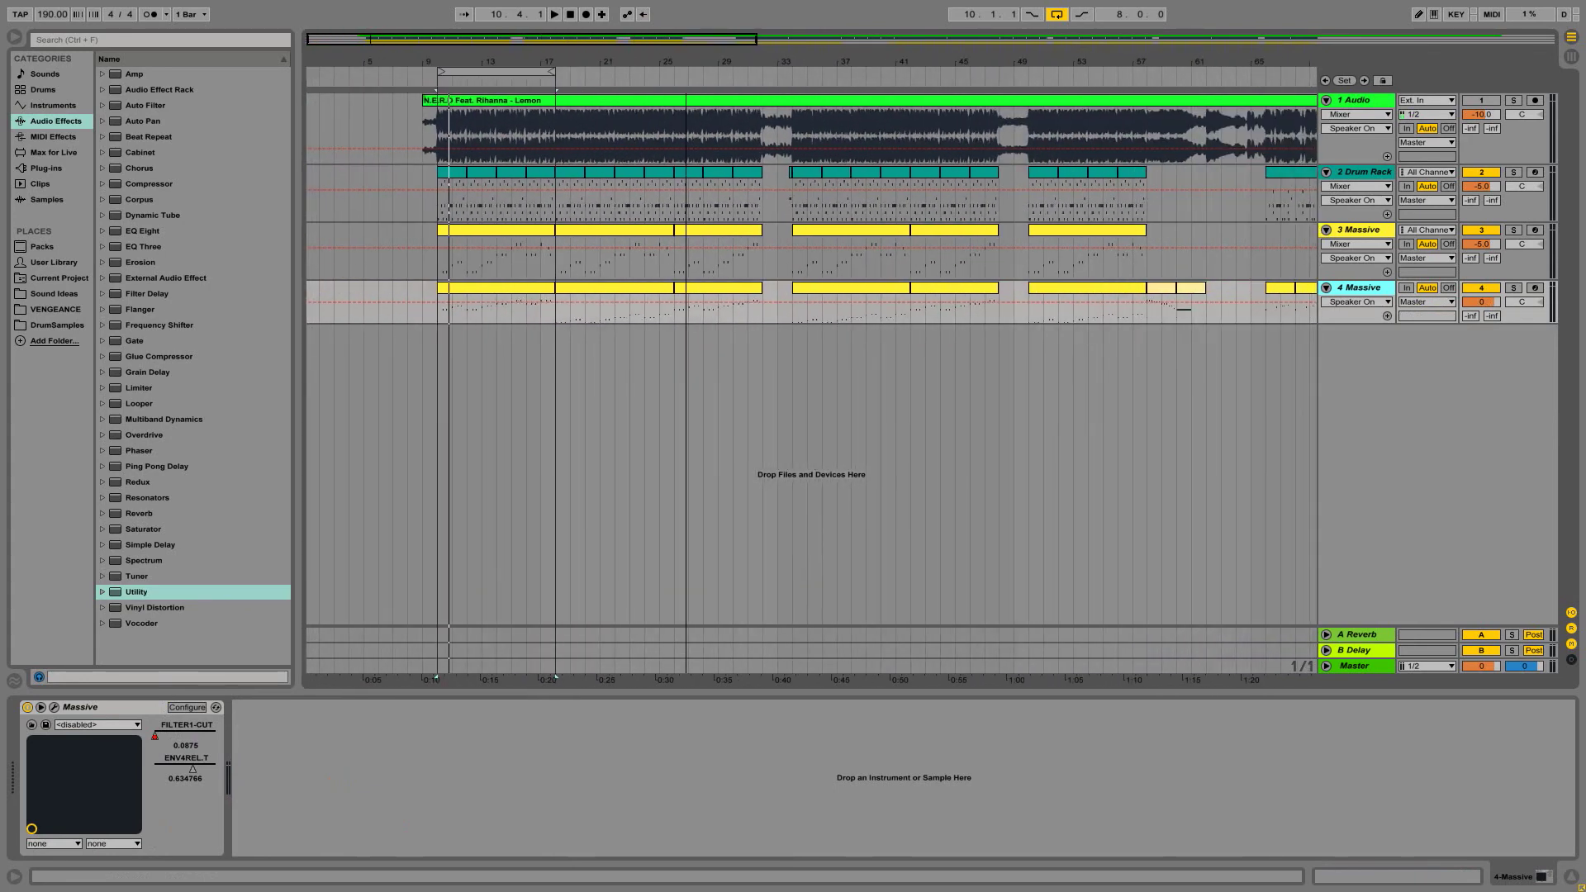
{"action": "left_click", "coordinate": [1172, 248]}
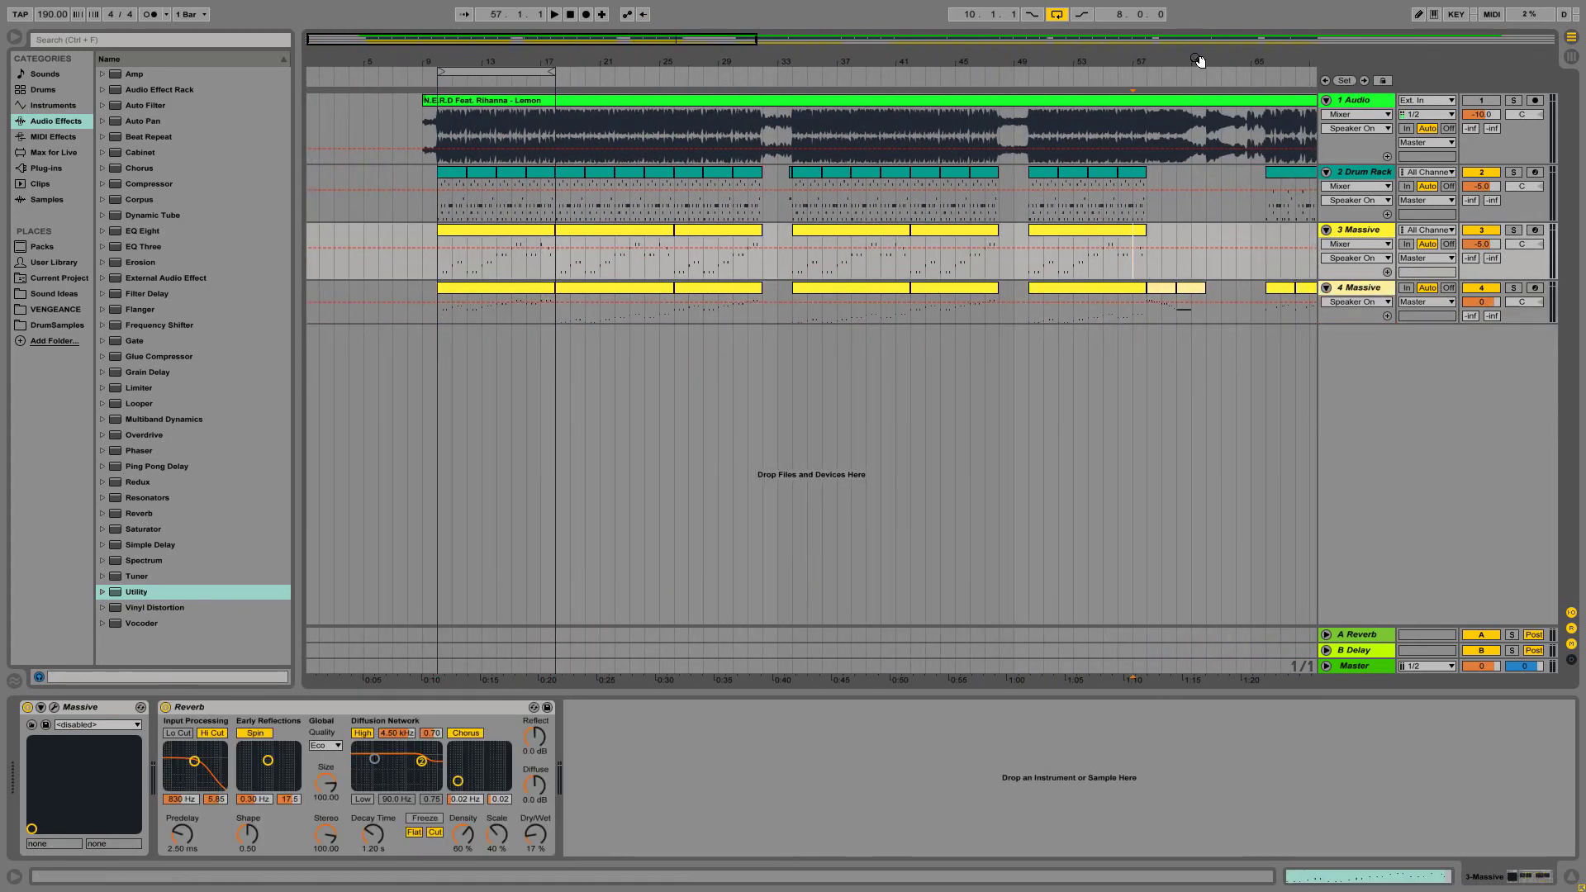
{"action": "key", "text": "plus"}
{"action": "key", "text": "plus"}
{"action": "key", "text": "space"}
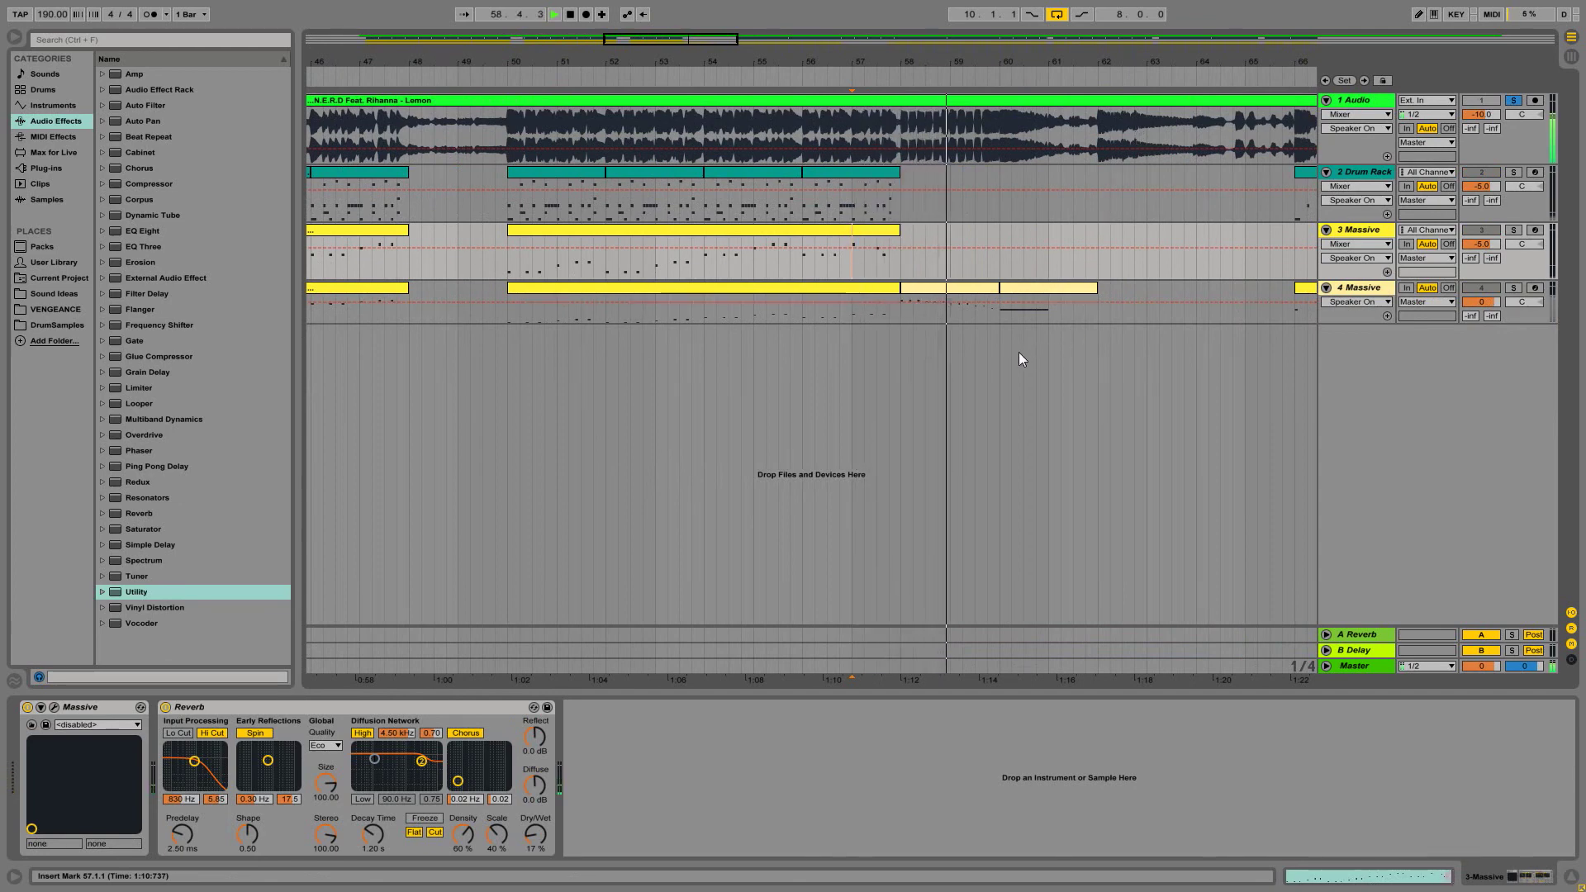
{"action": "key", "text": "space"}
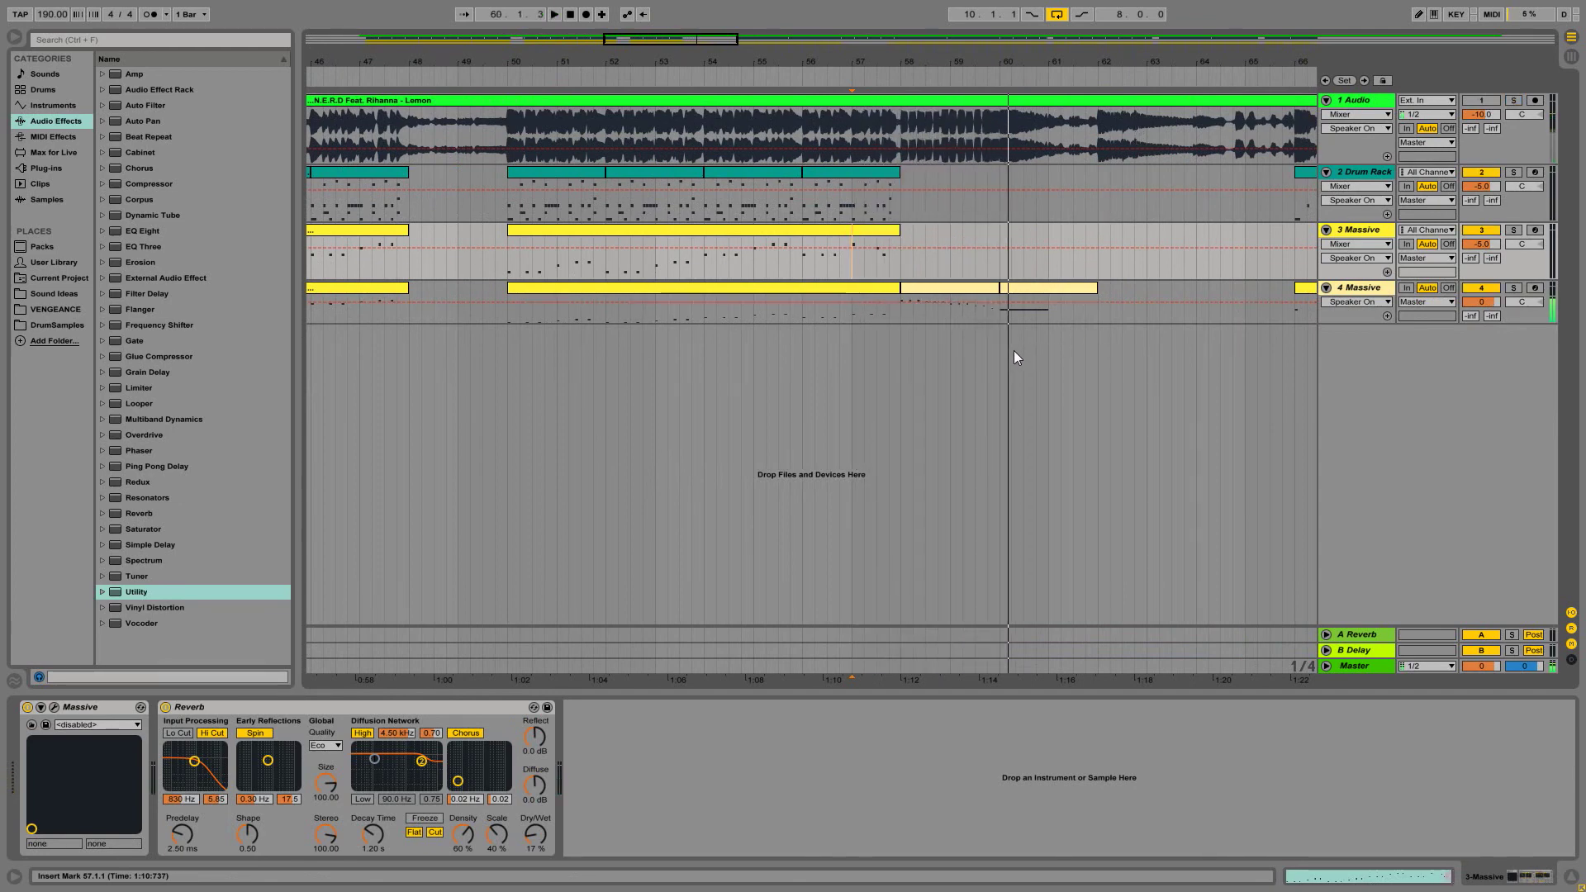
Open the 4 Massive synth editor and slightly lower Filter 1's cutoff while playing from bar 57.
{"action": "left_click", "coordinate": [1384, 287]}
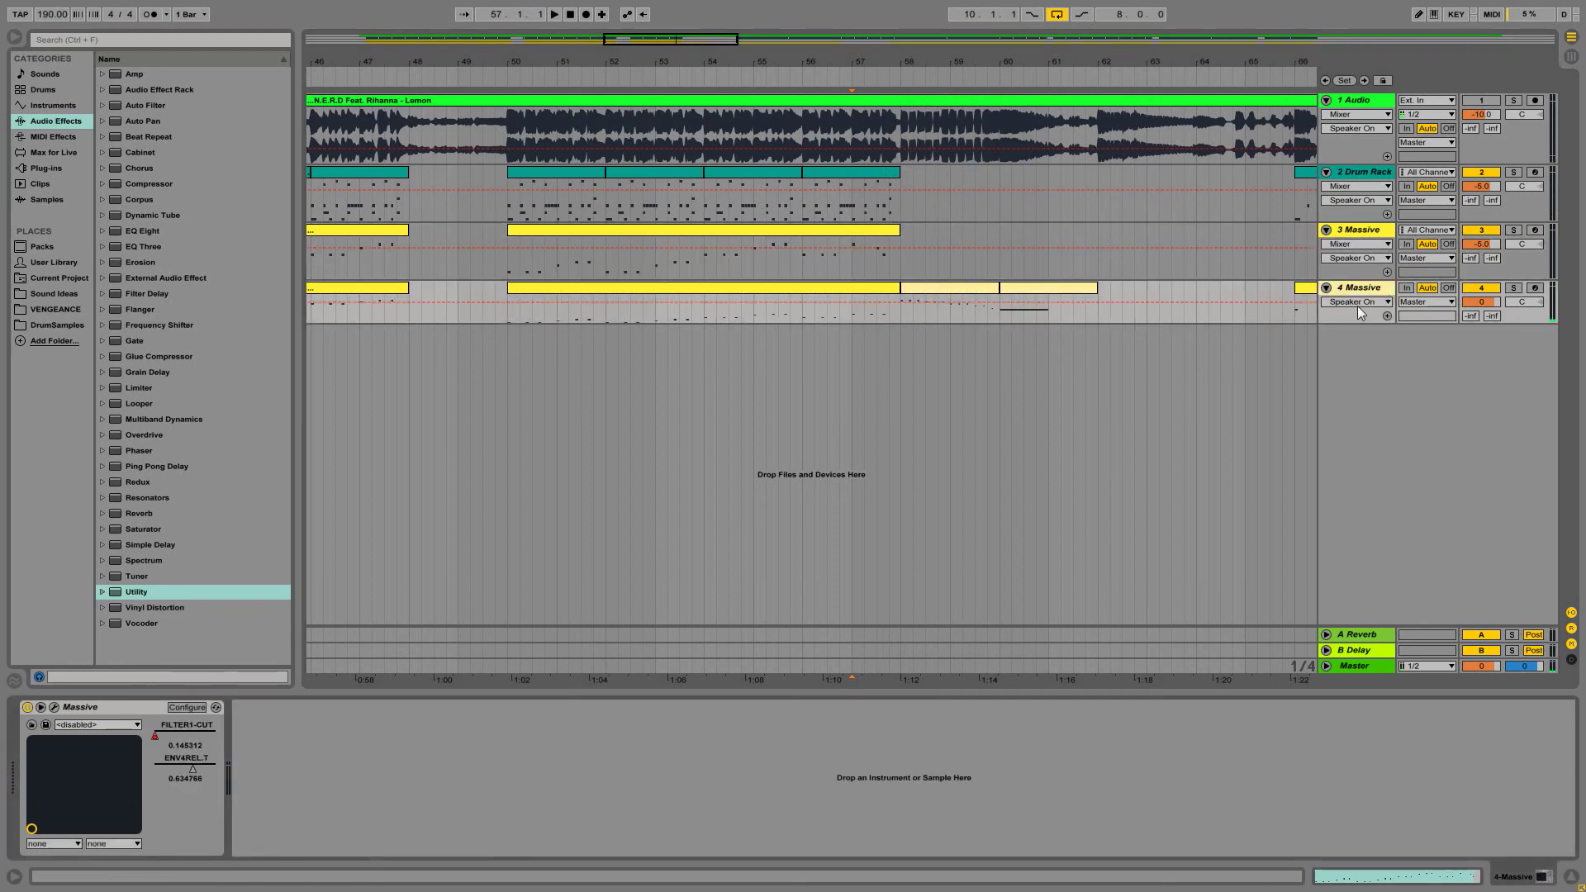
{"action": "left_click", "coordinate": [54, 707]}
{"action": "key", "text": "space"}
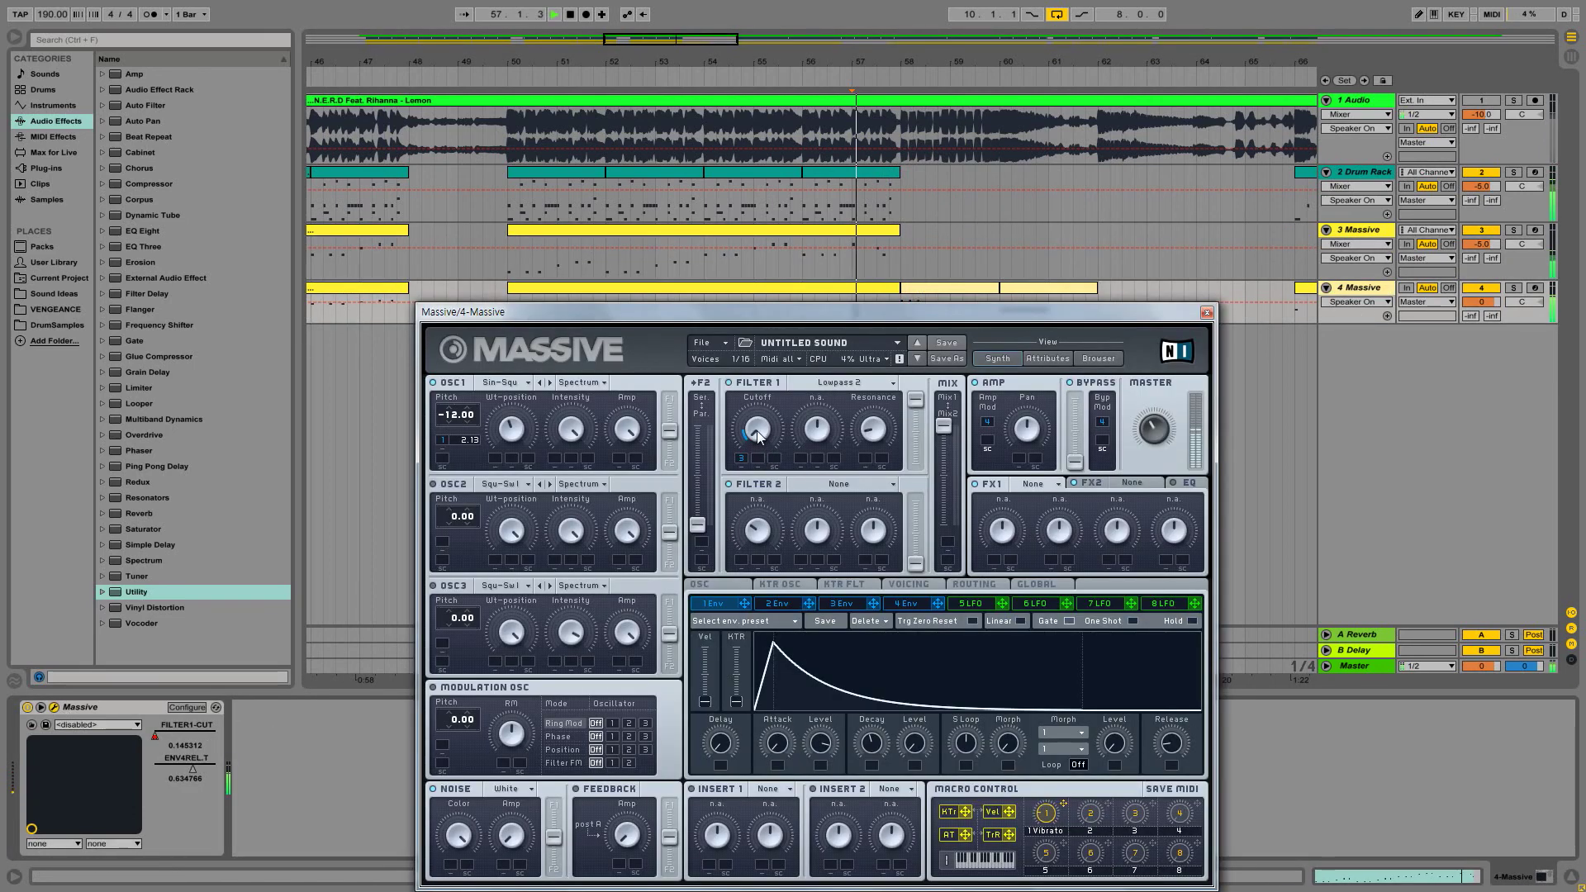
{"action": "left_click_drag", "start_coordinate": [756, 431], "coordinate": [754, 433]}
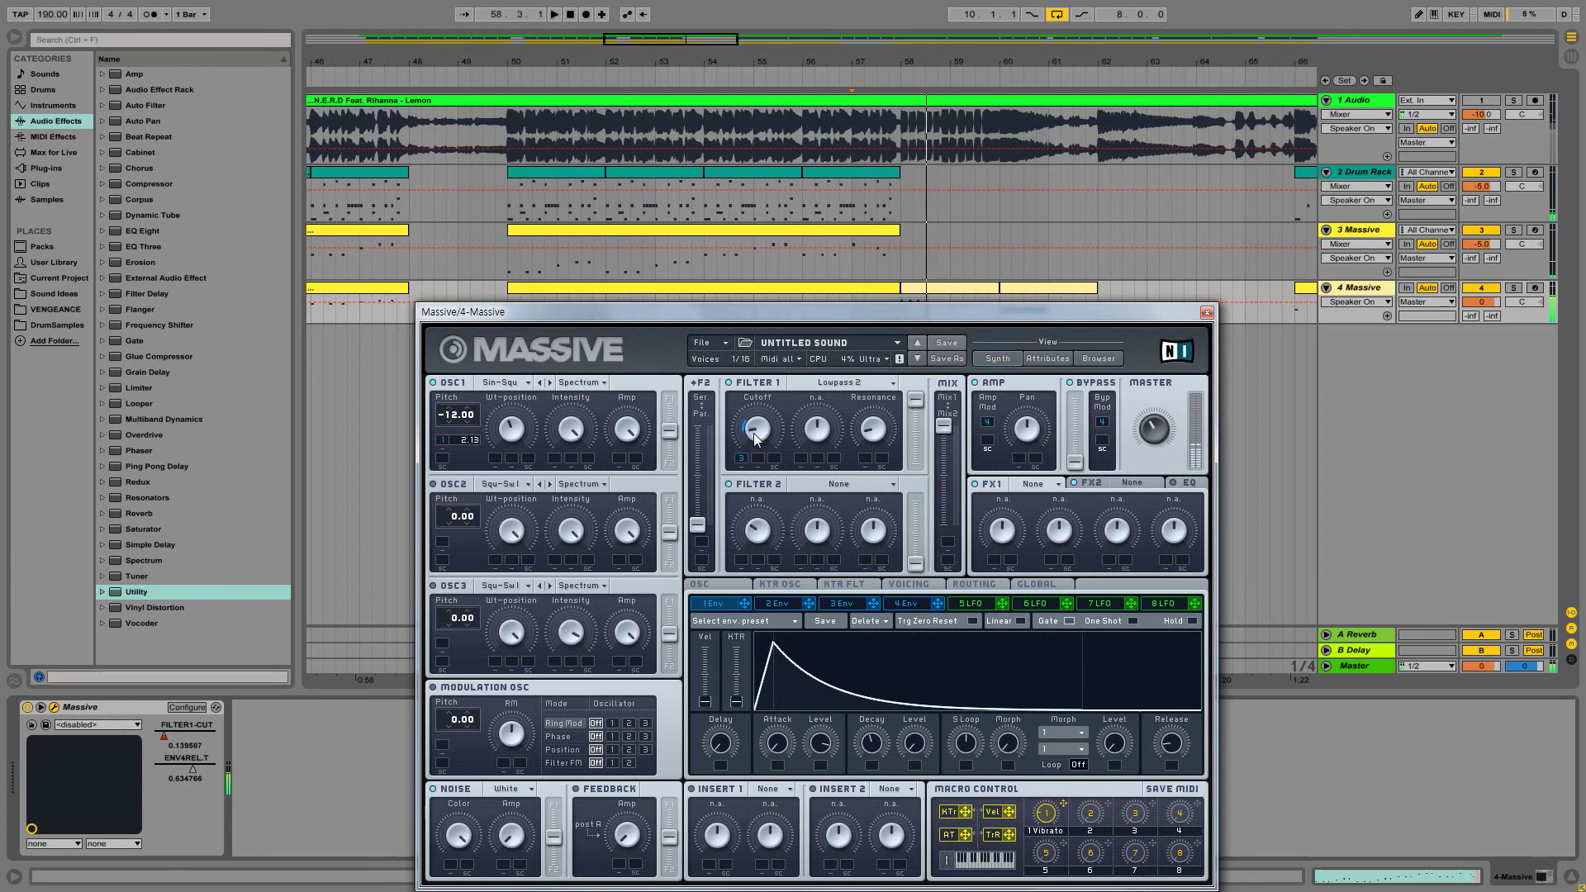
Replay the transition from bar 57 to compare the synth with the soloed reference audio, and move the Massive editor higher on screen.
{"action": "key", "text": "space"}
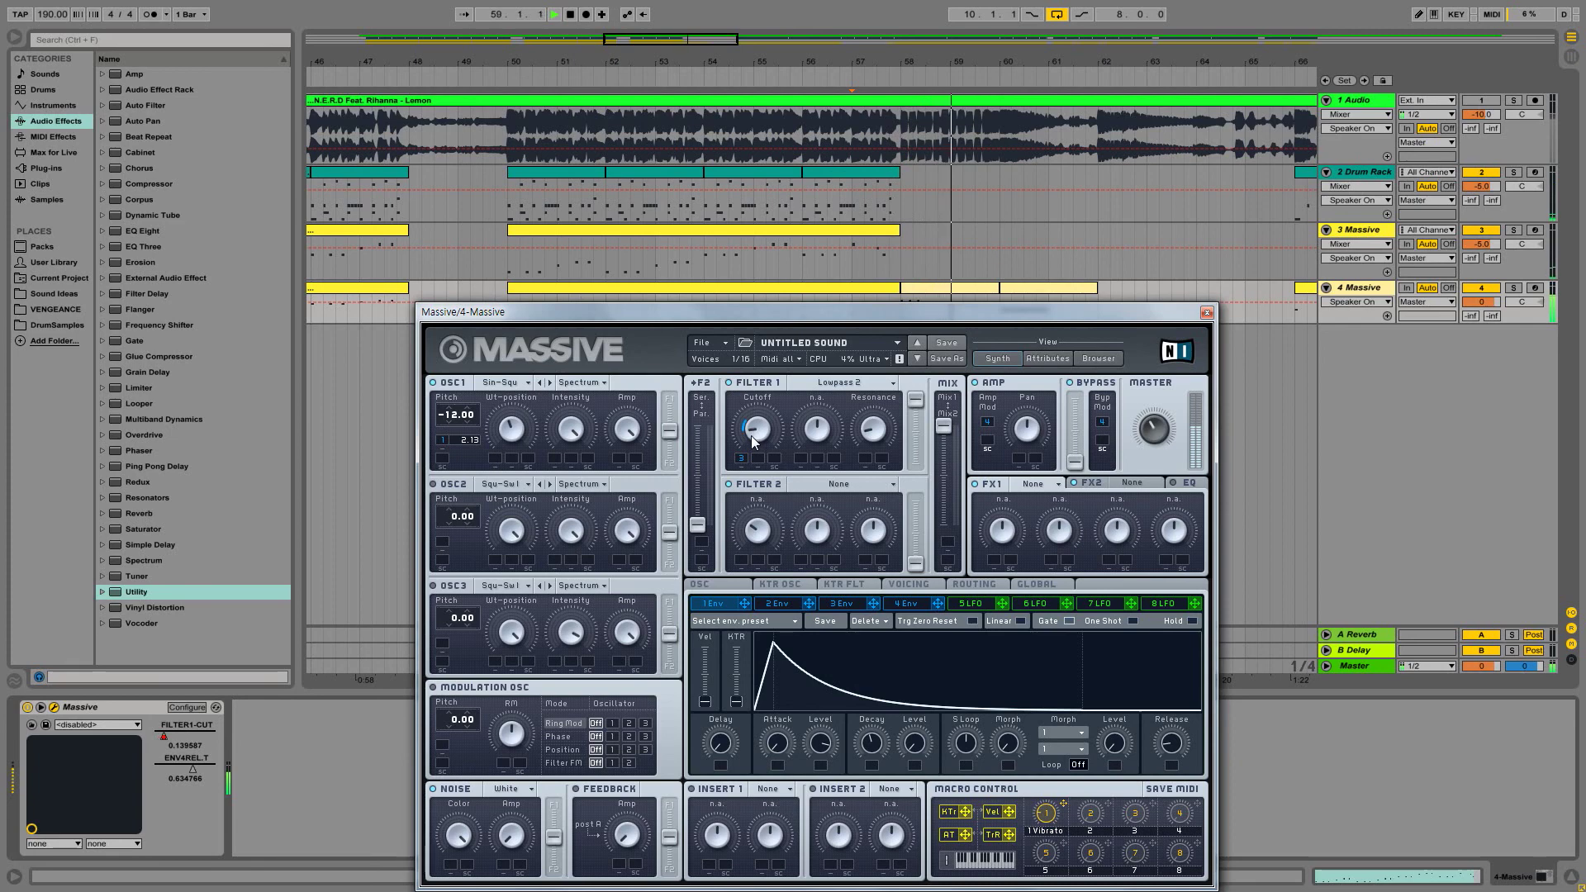
{"action": "key", "text": "space"}
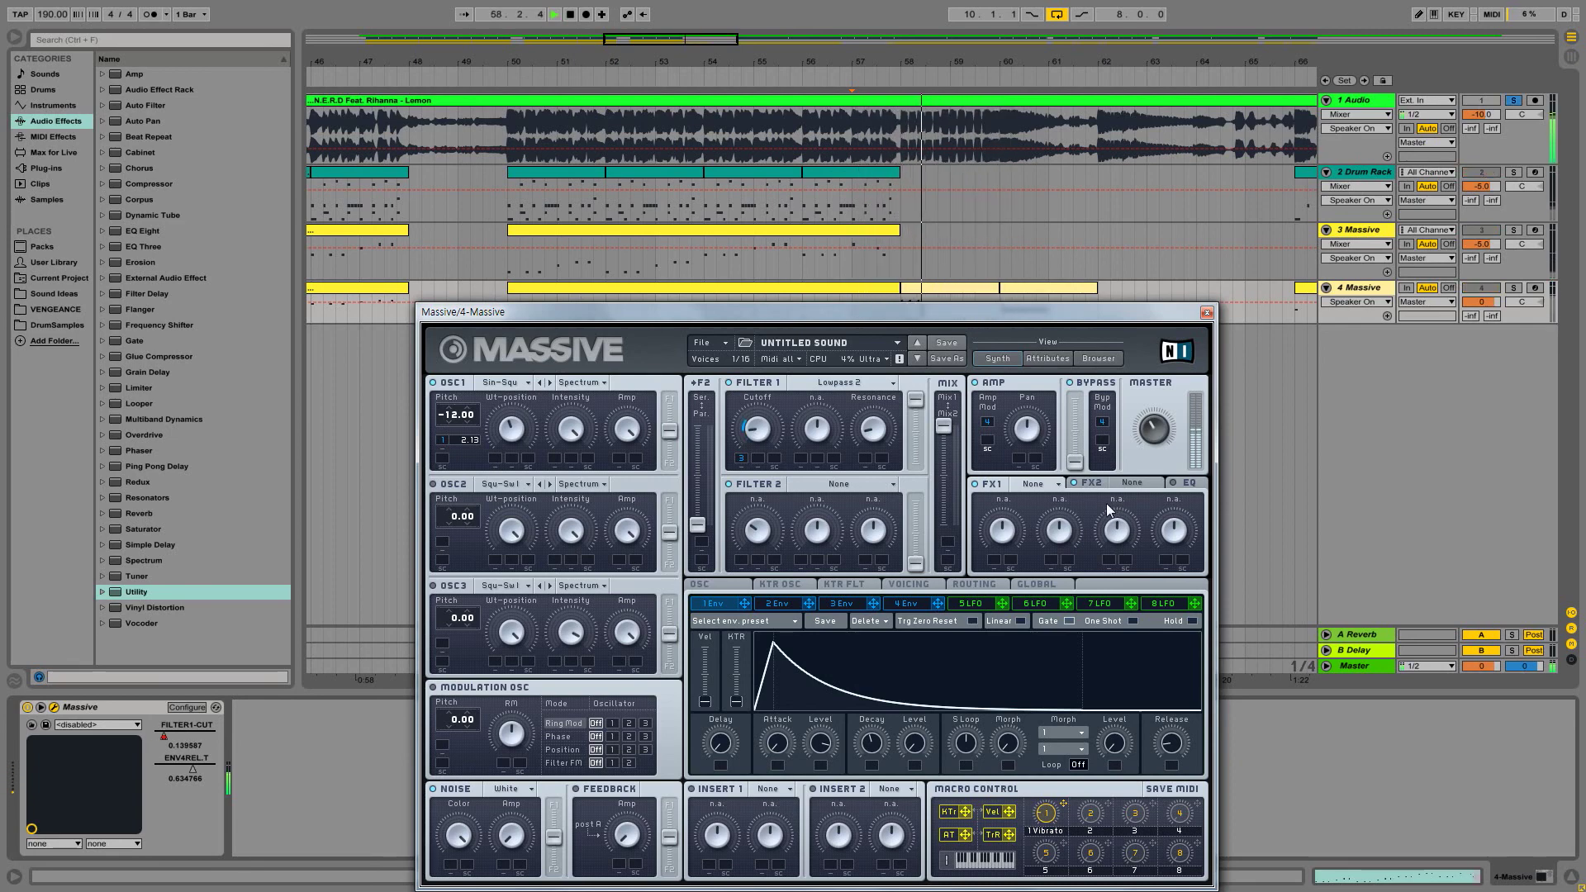
{"action": "key", "text": "space"}
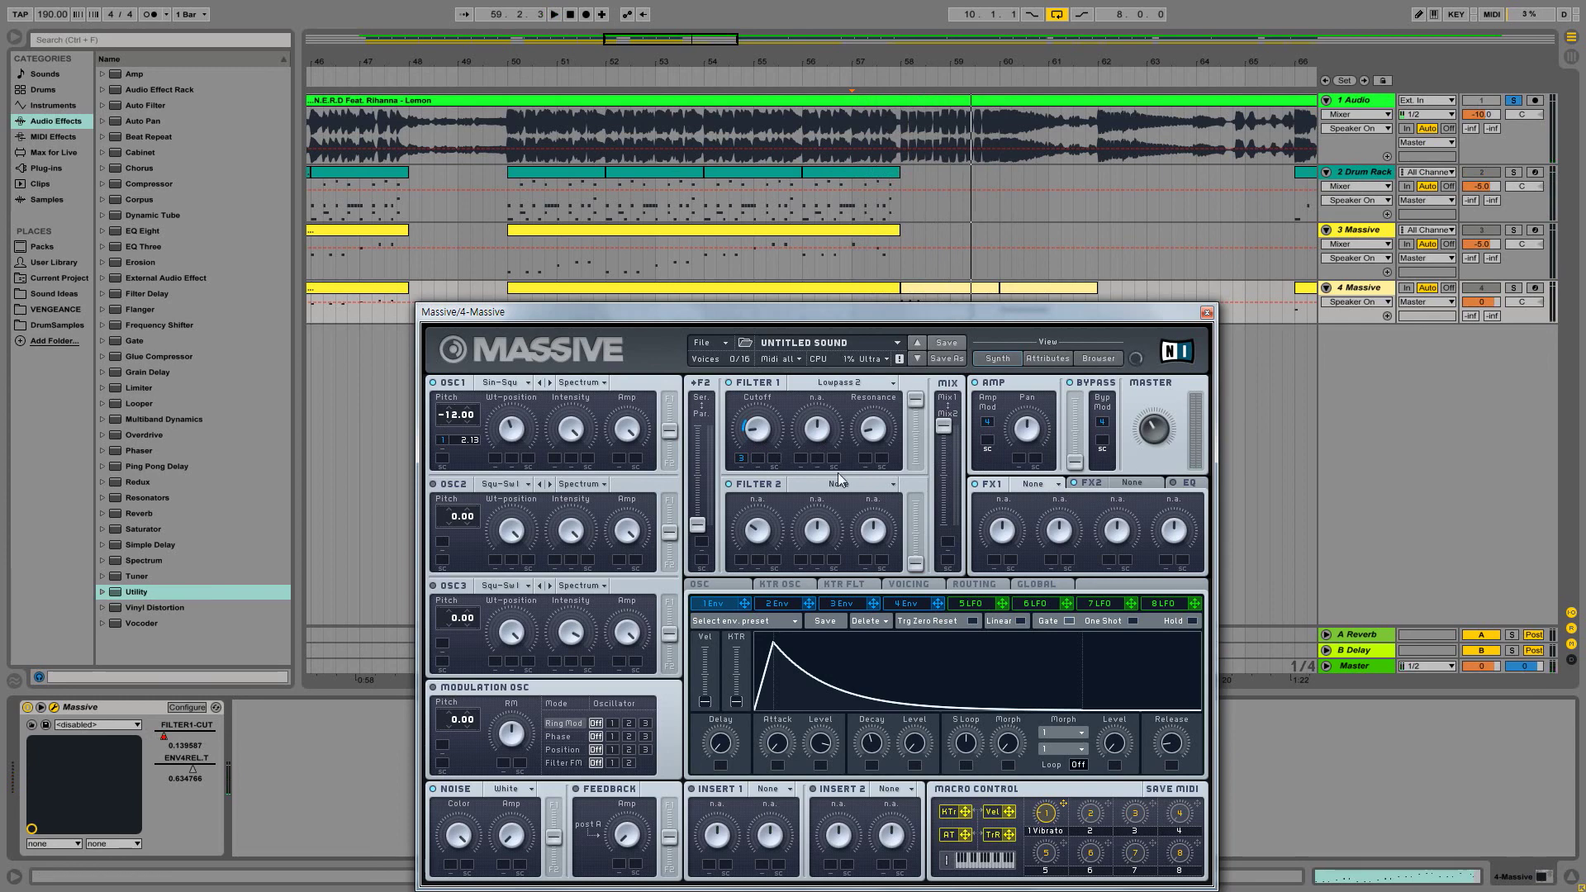
{"action": "left_click_drag", "start_coordinate": [992, 312], "coordinate": [1014, 230]}
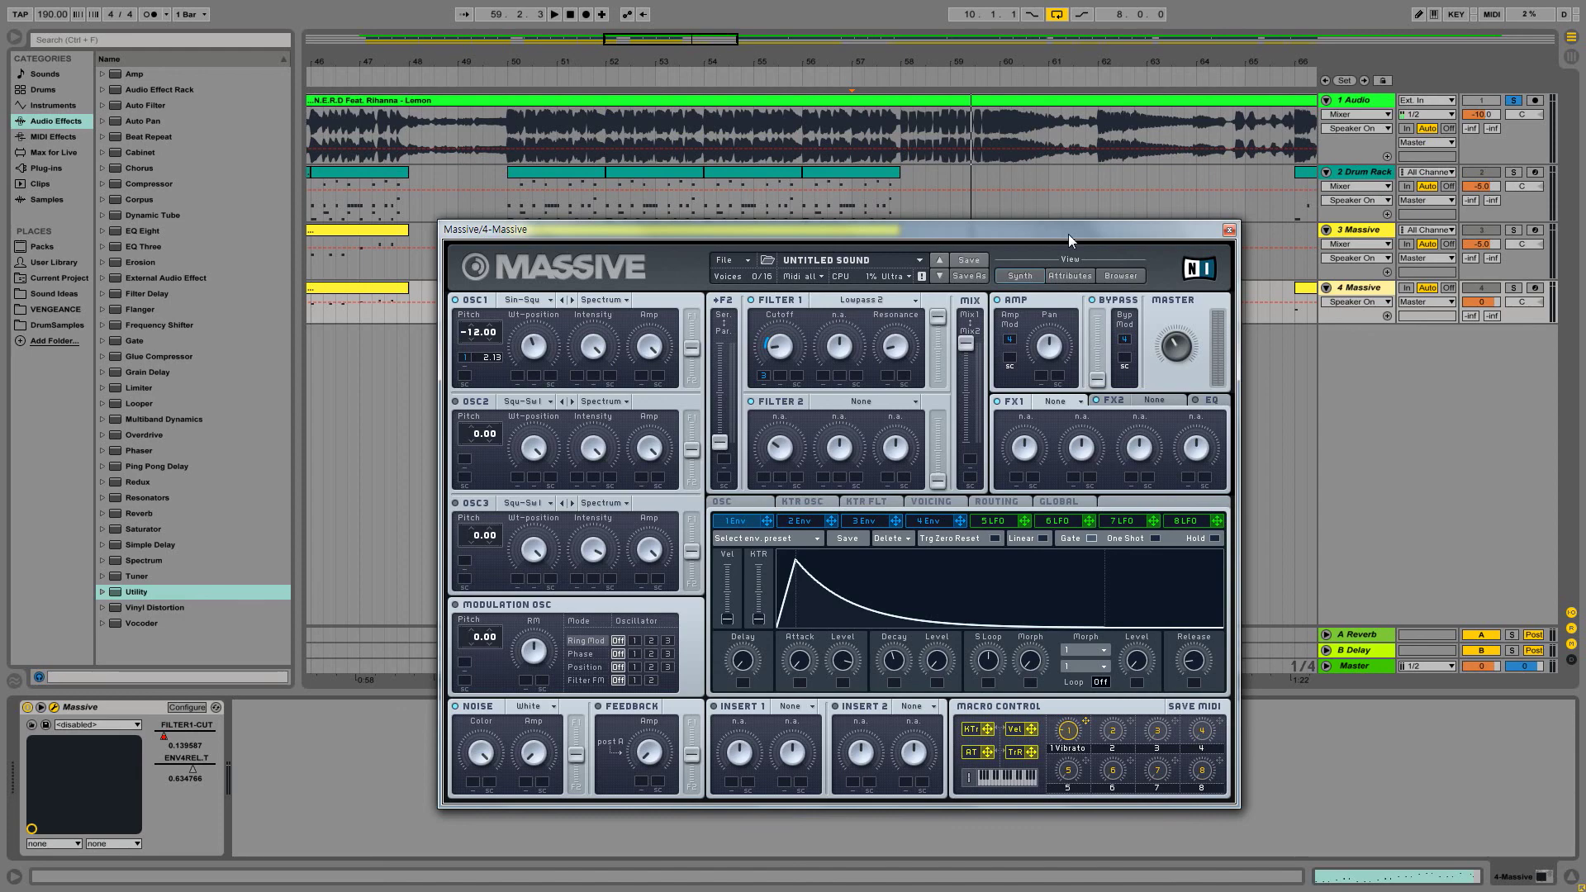
{"action": "left_click_drag", "start_coordinate": [1070, 239], "coordinate": [1100, 215]}
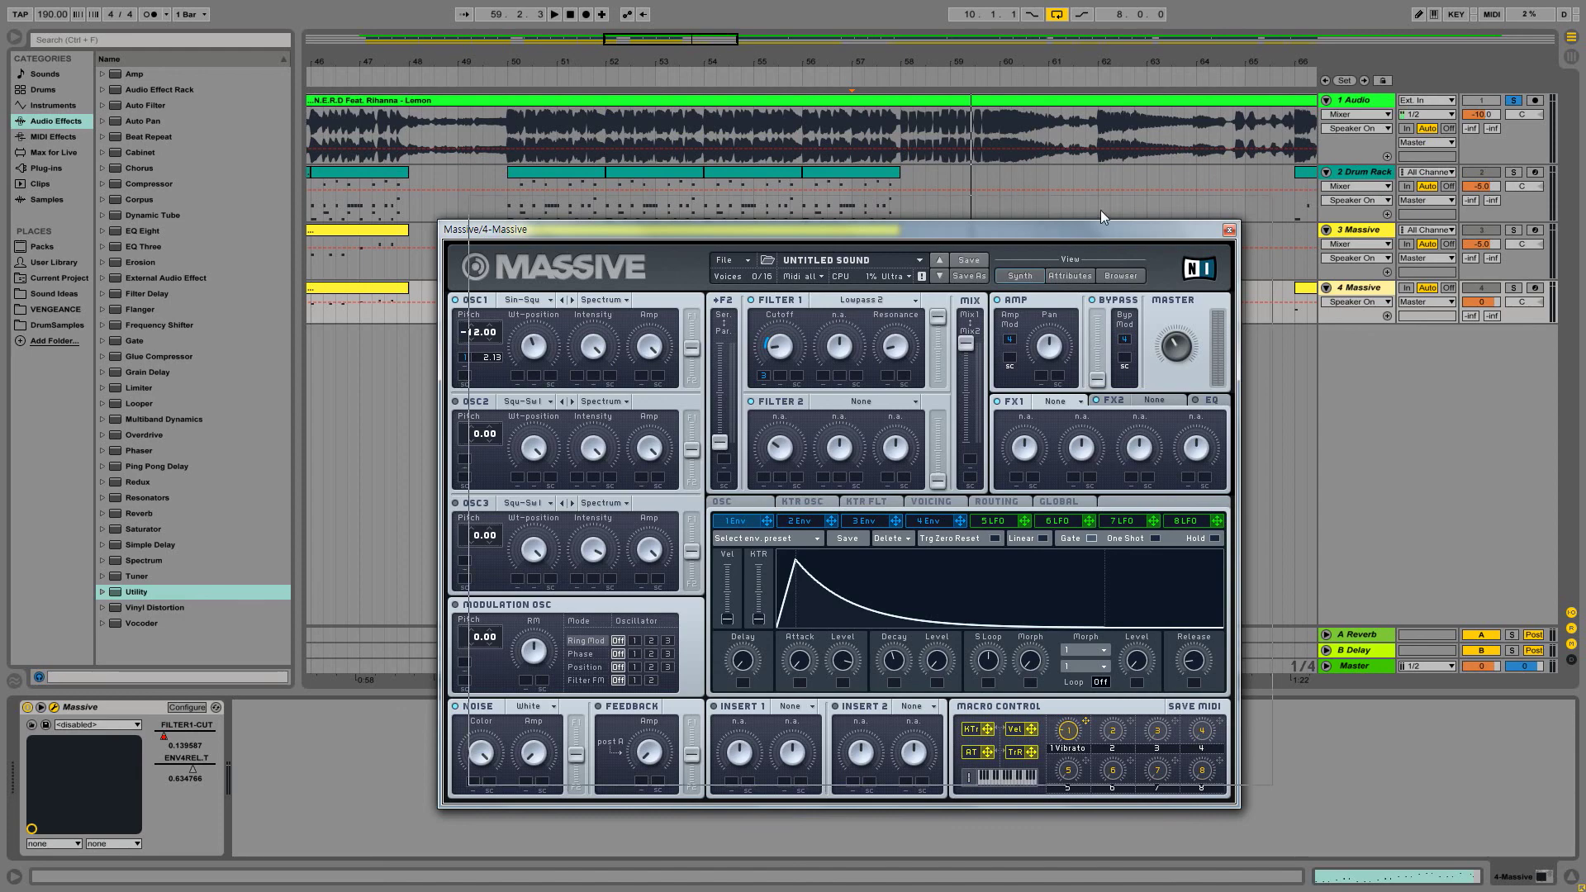